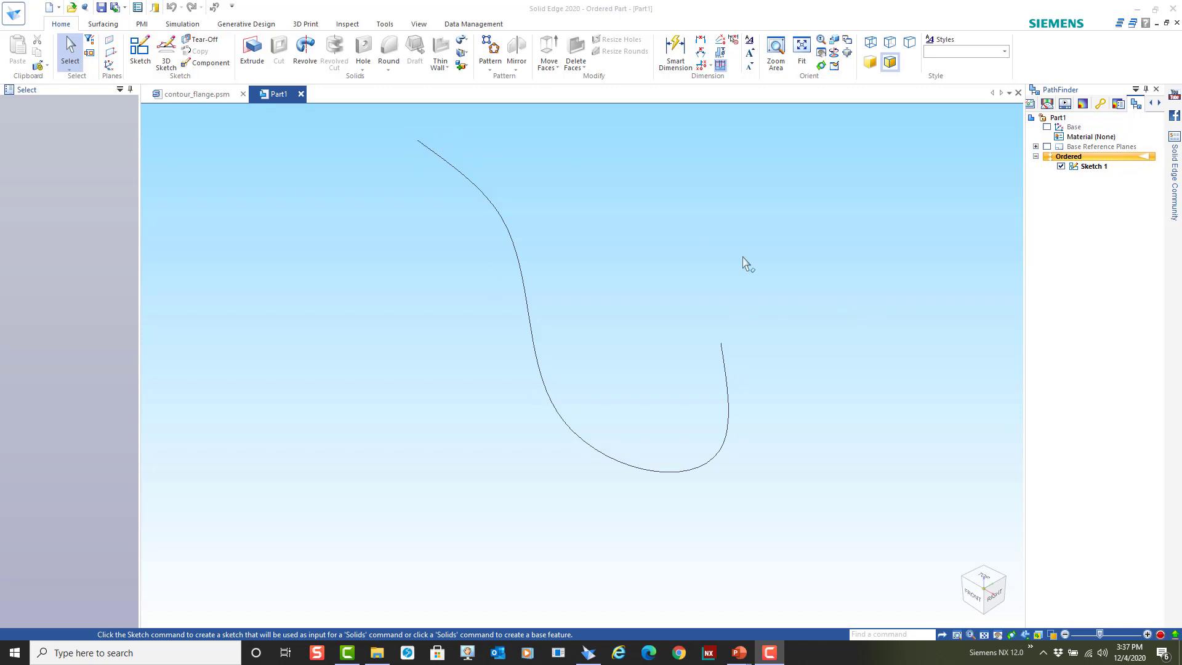
- Start a new sketch on a plane normal to the curve, located at the curve's upper end at position 1.000
click(140, 51)
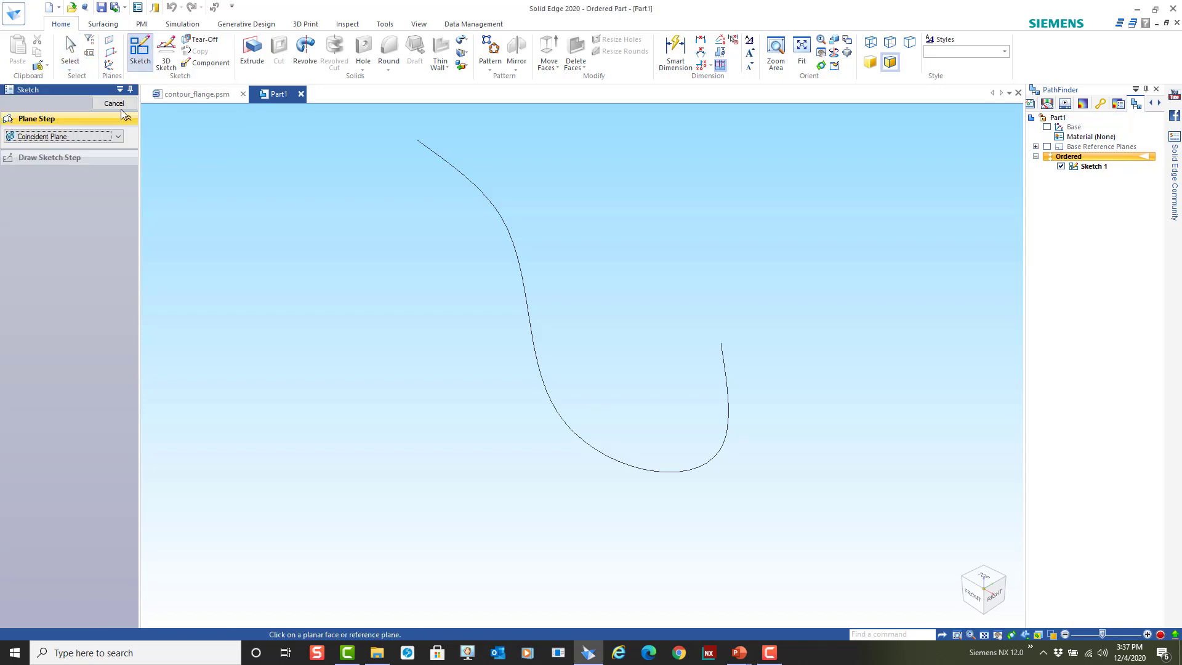
click(118, 136)
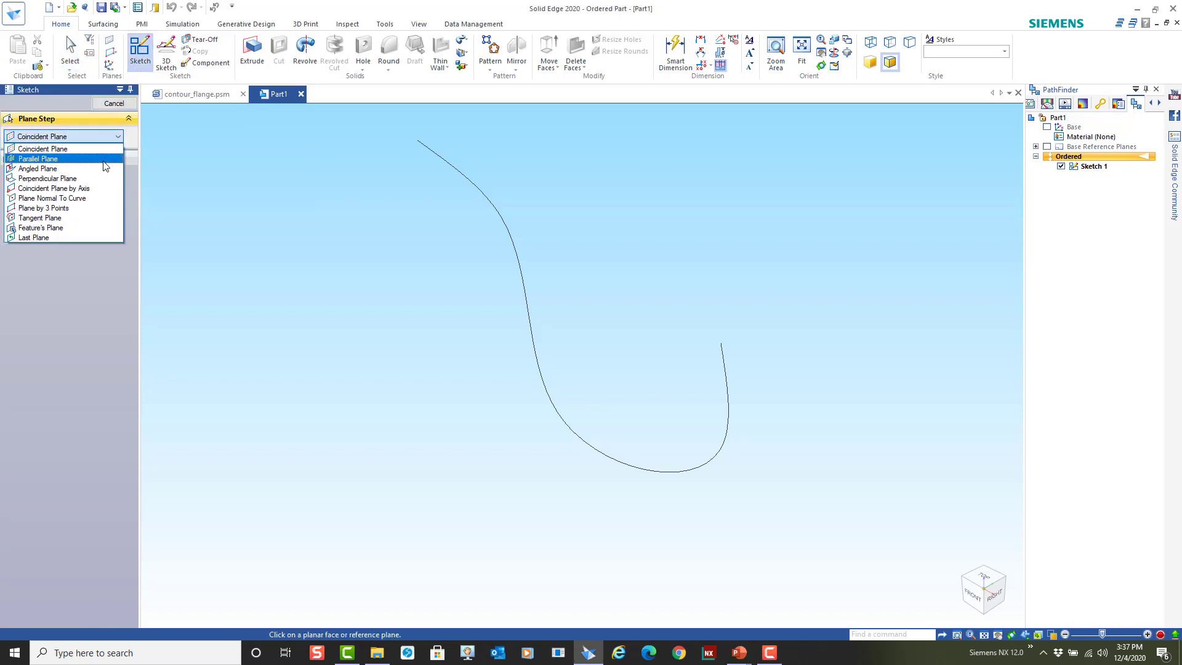
click(81, 199)
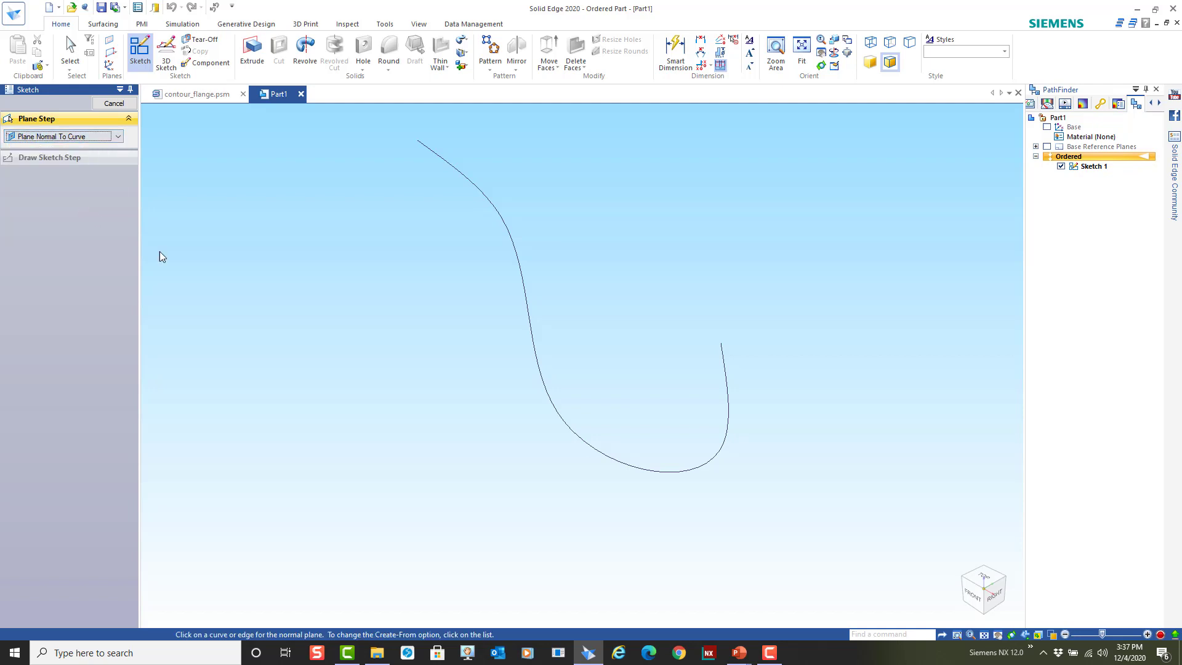
click(531, 327)
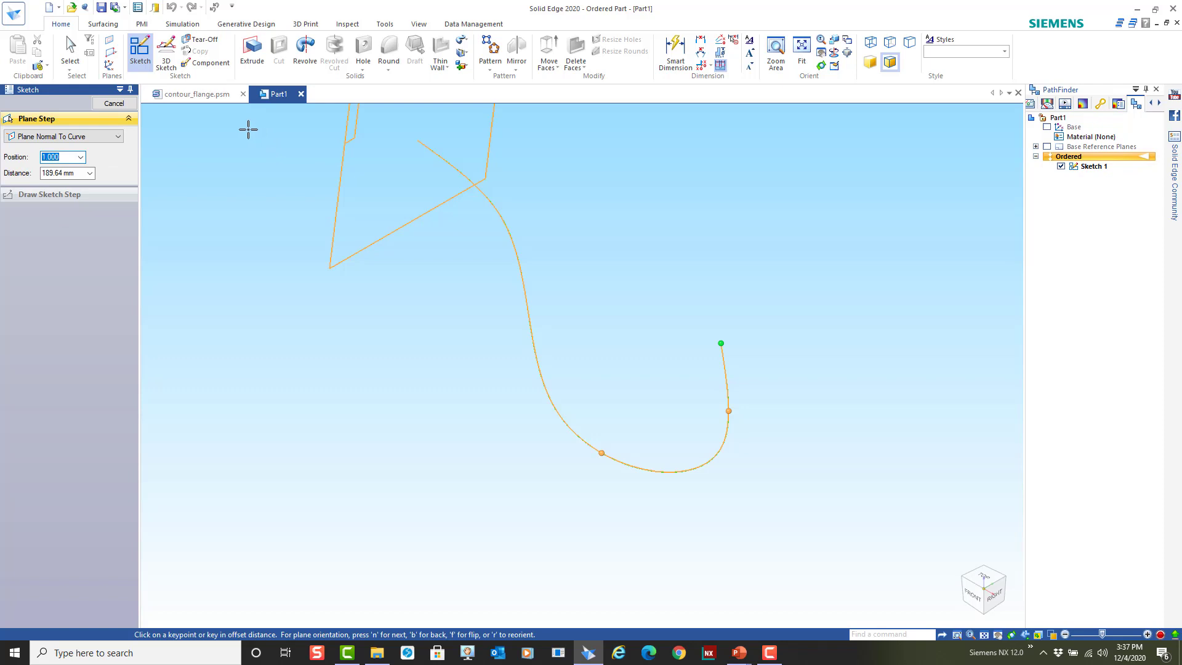
key(Return)
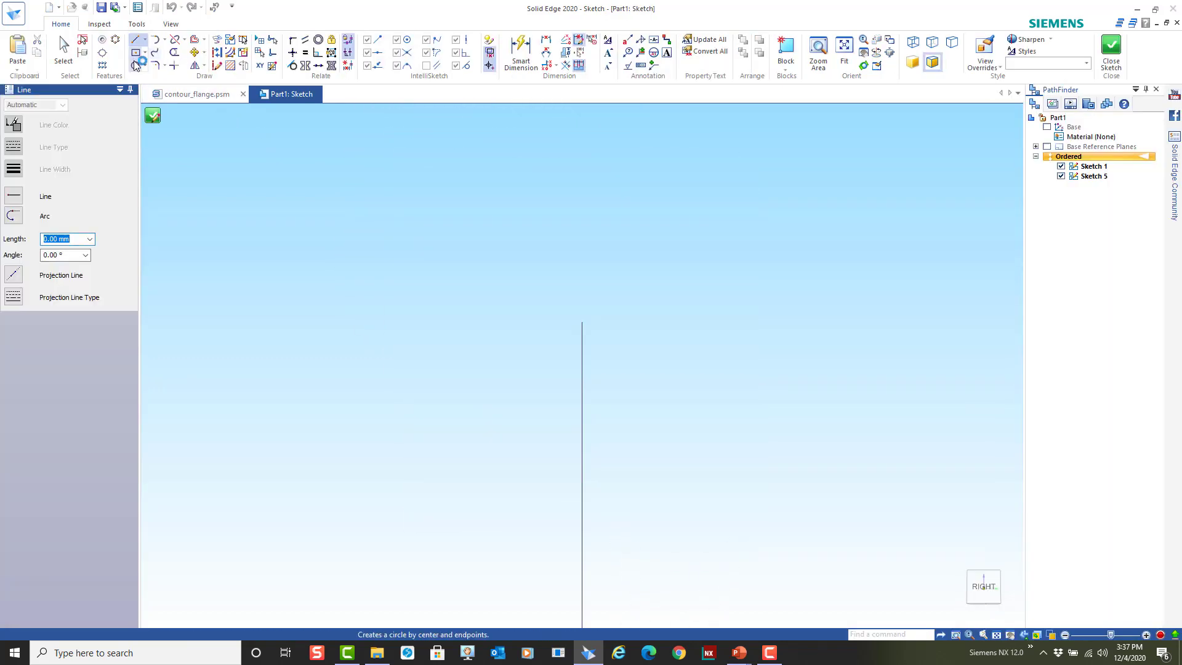
- Draw a 10 mm diameter circle centred on the curve's end point and finish the sketch
click(135, 66)
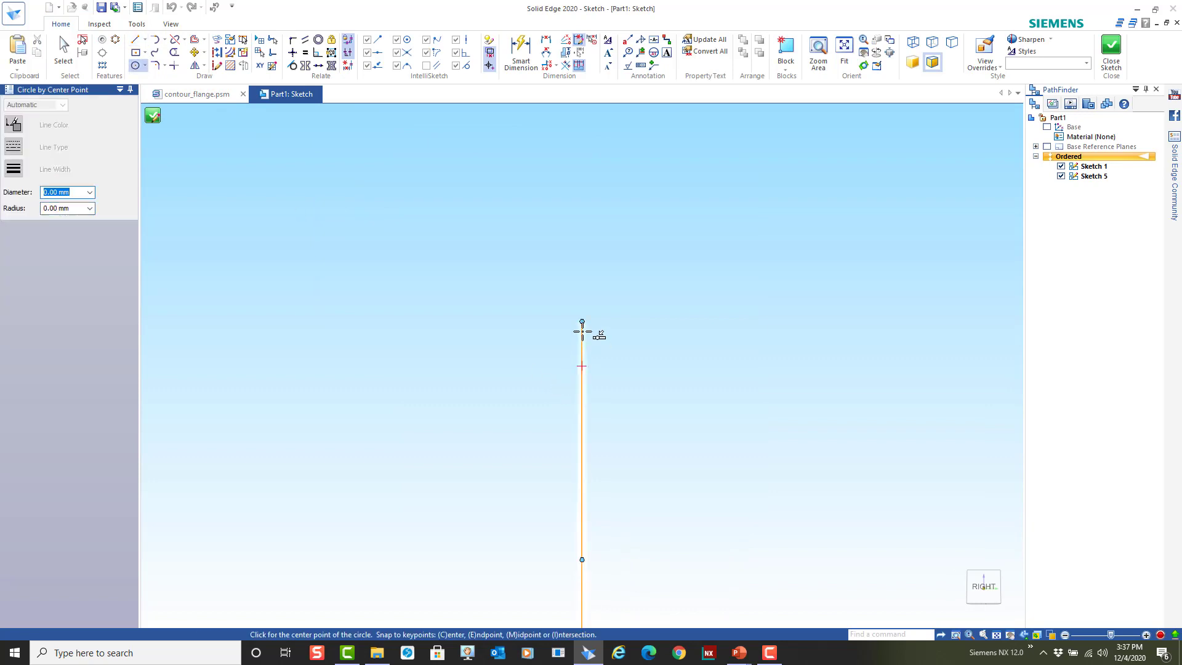
click(582, 365)
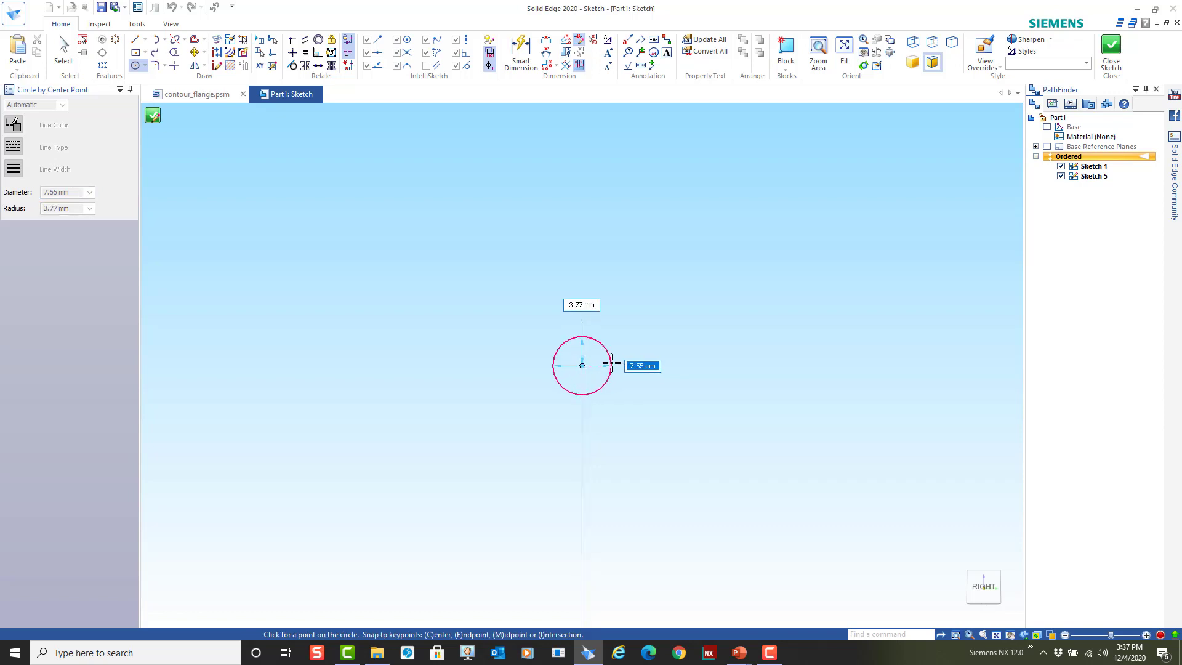
text(10)
key(Return)
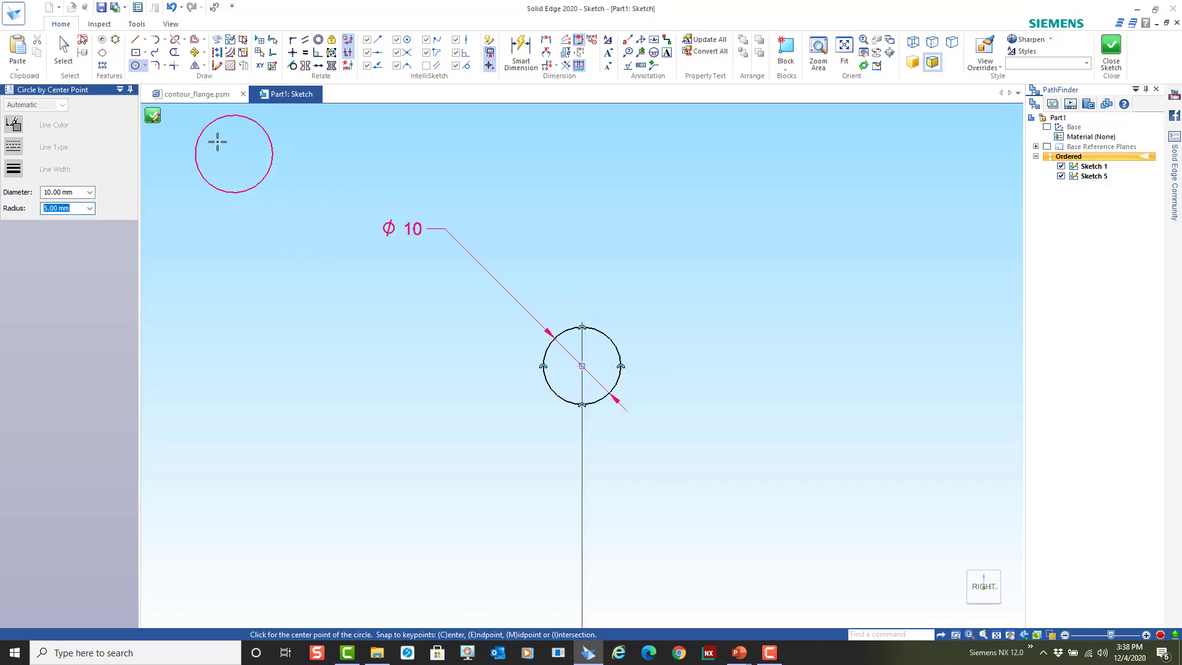
click(153, 115)
click(115, 104)
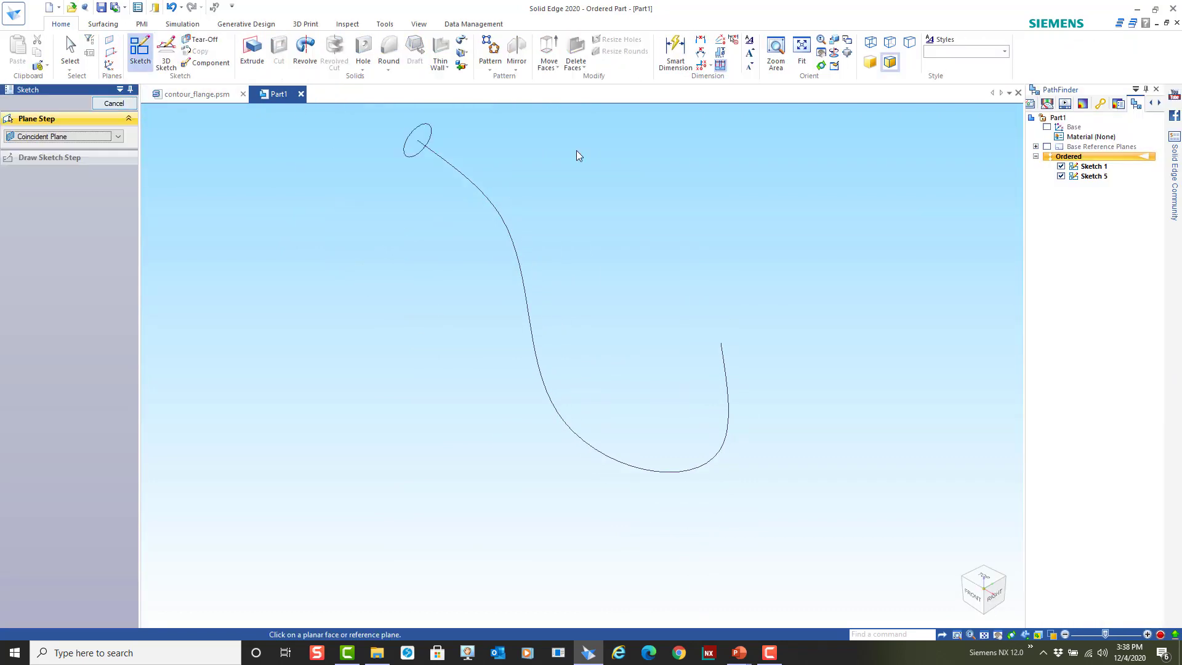
- Sweep the circle along the curve as a solid protrusion using the single path and cross section type
click(463, 40)
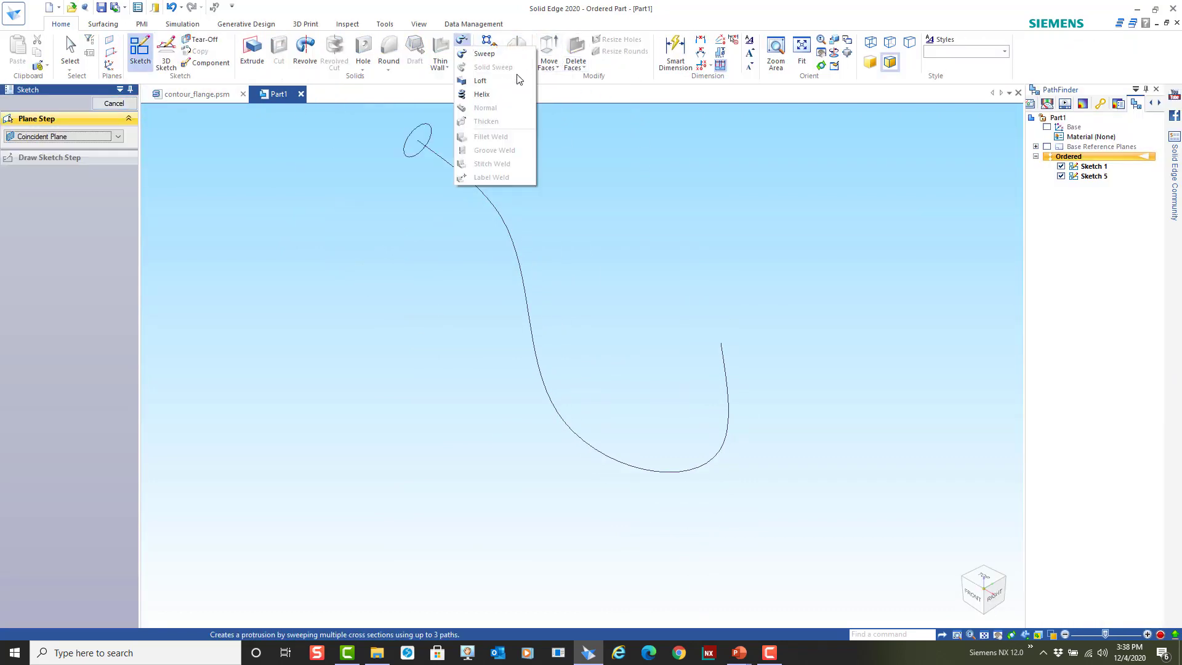
click(485, 54)
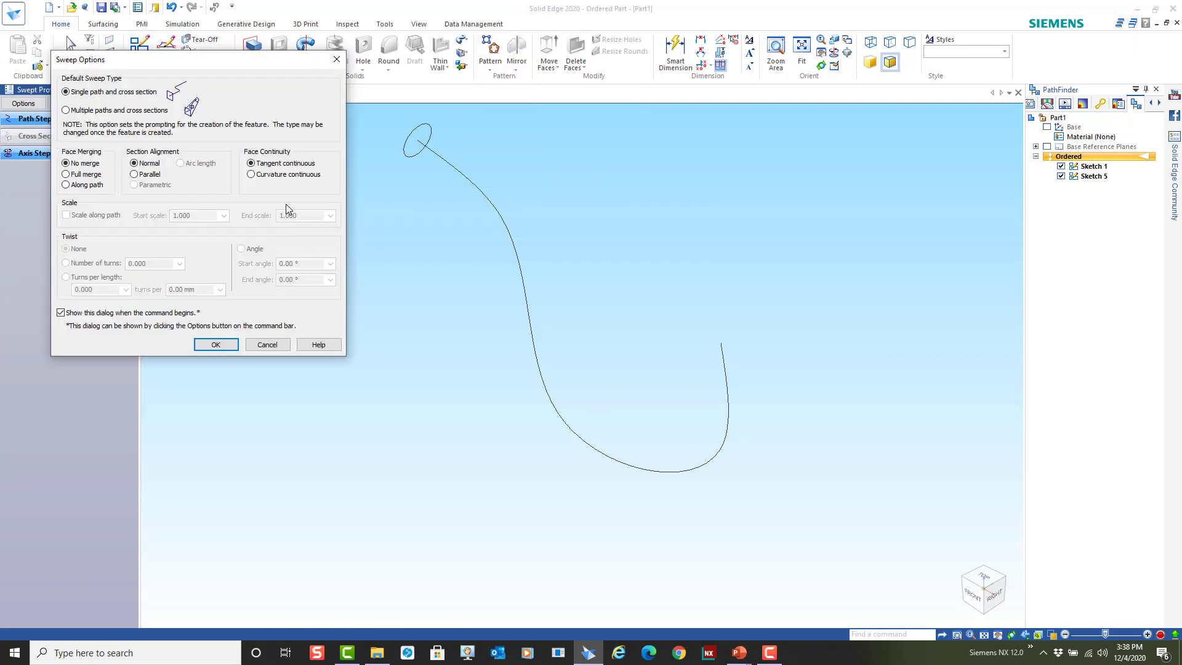
click(215, 344)
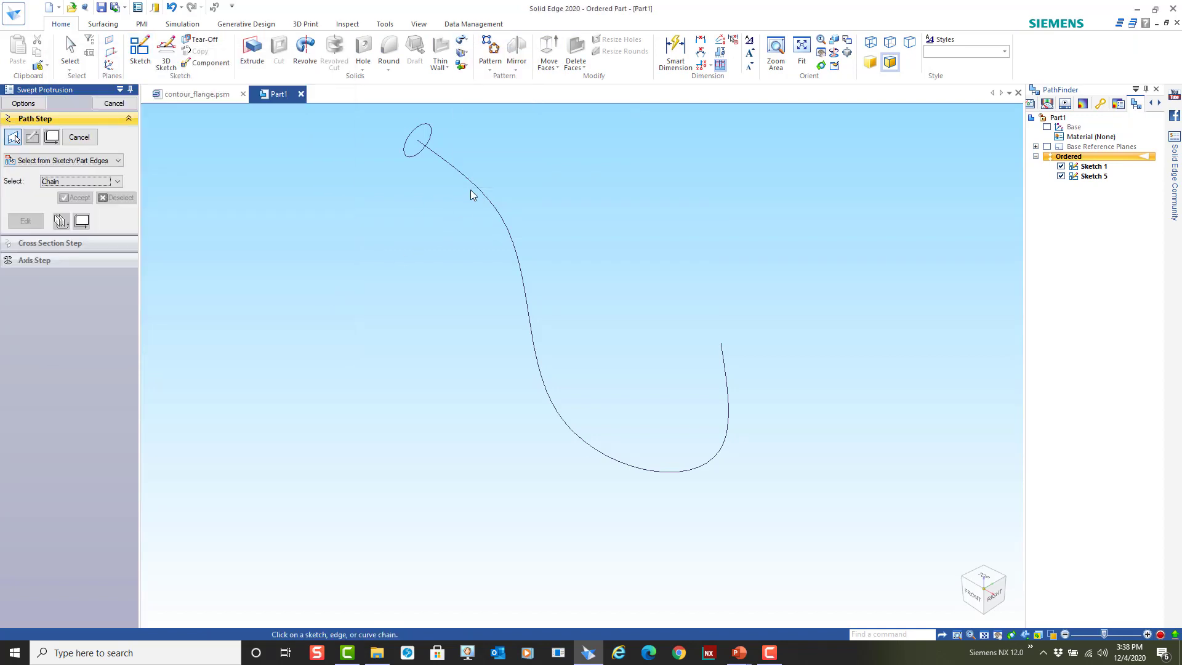
click(475, 183)
right_click(538, 164)
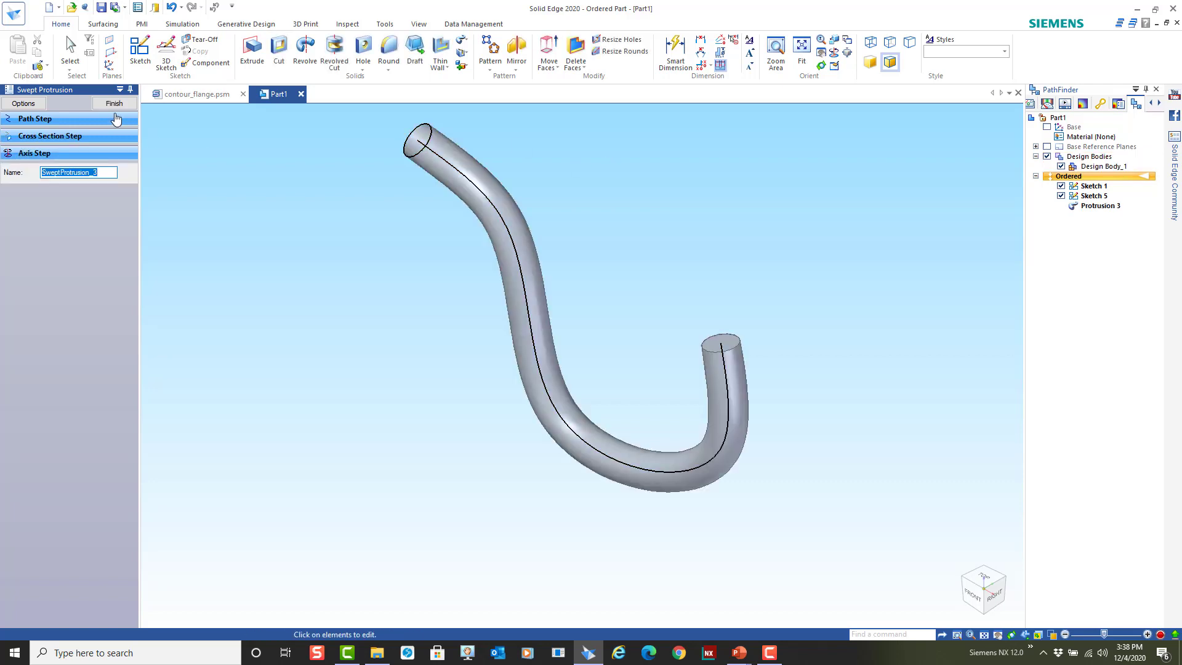
click(121, 107)
click(115, 104)
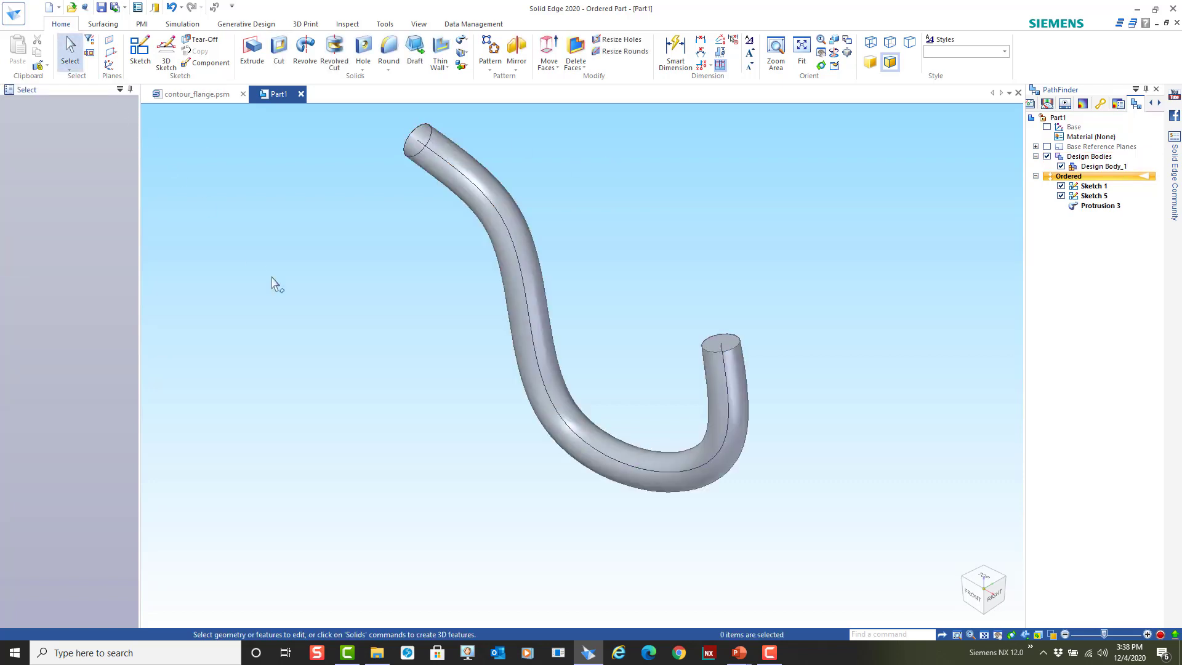
- In contour_flange.psm, create a reference plane normal to the front flange's inner vertical edge at its lower end
click(199, 95)
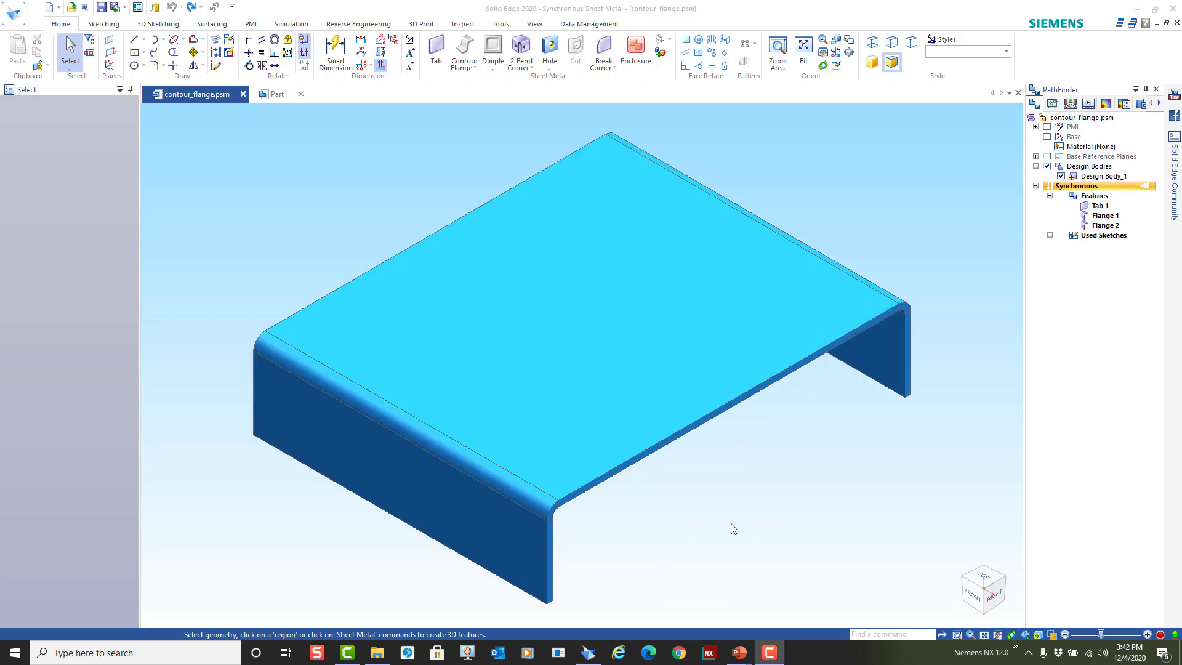
scroll(733, 529, down, 2)
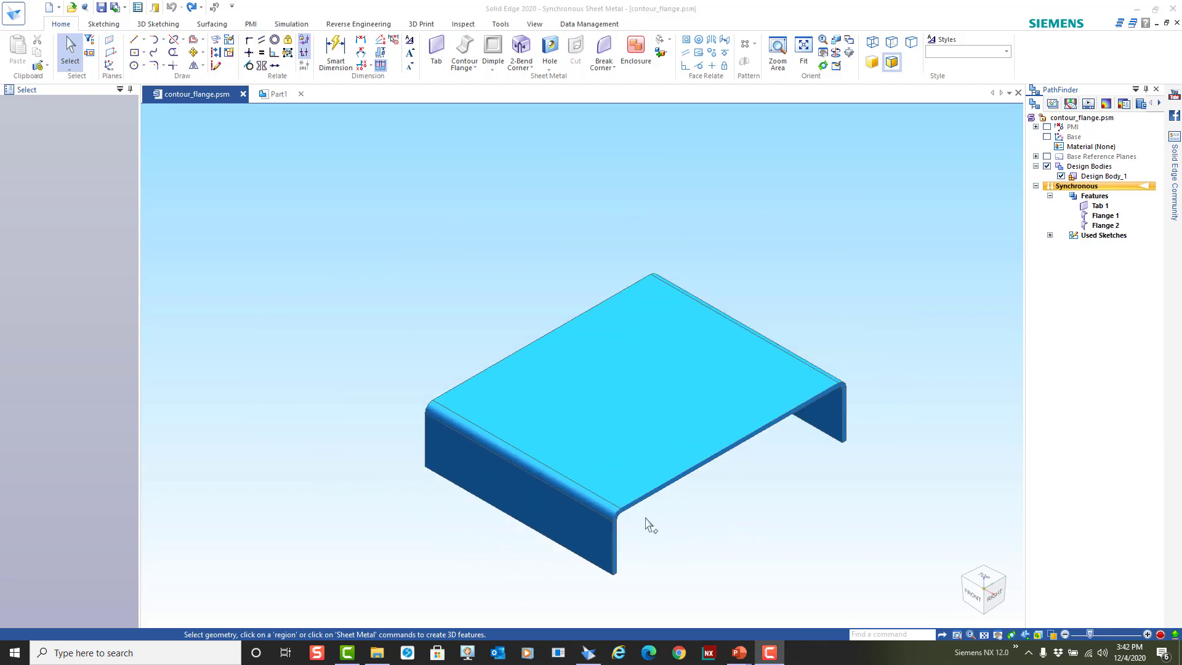
scroll(656, 600, up, 5)
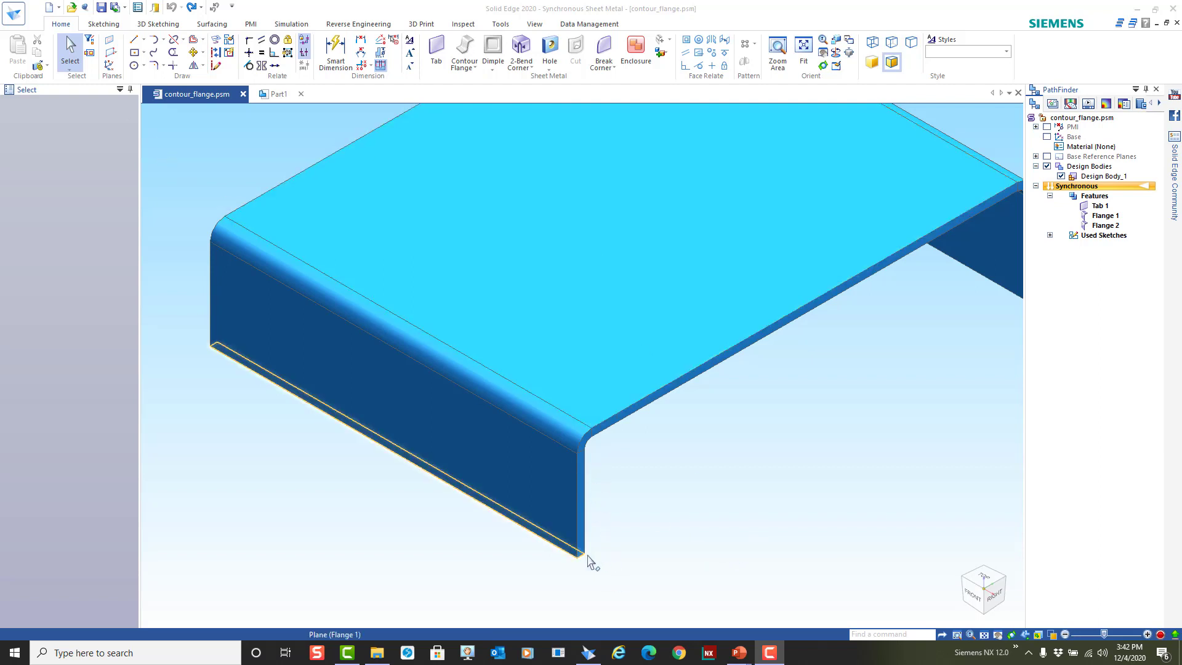
click(115, 54)
click(144, 67)
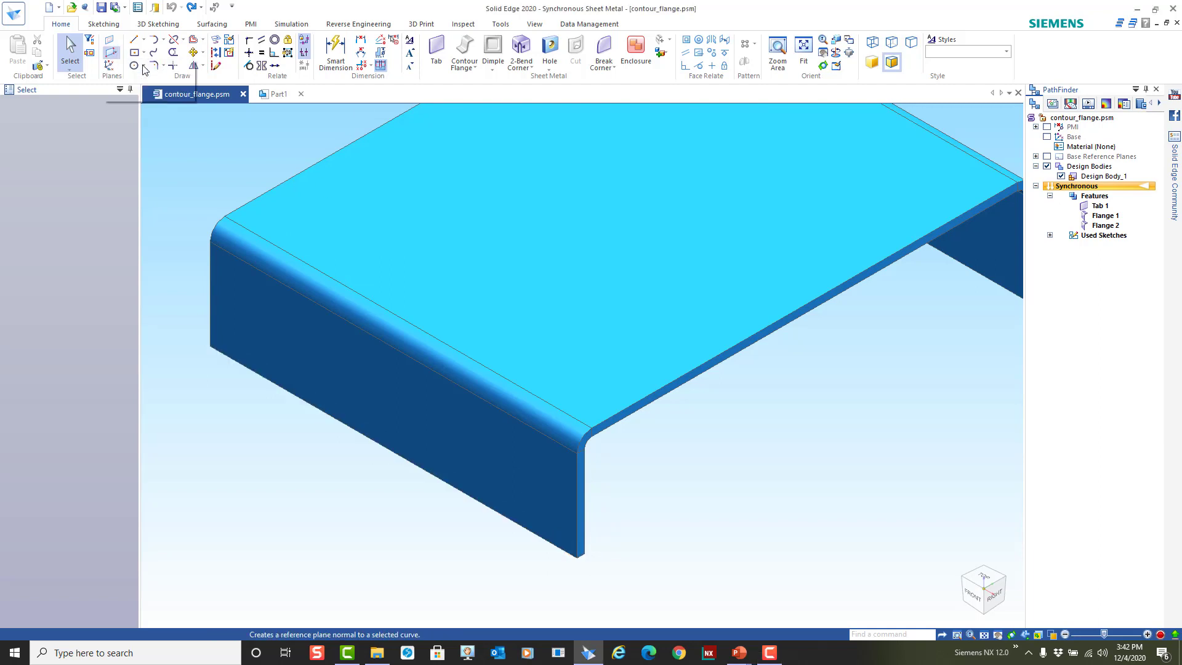
click(587, 550)
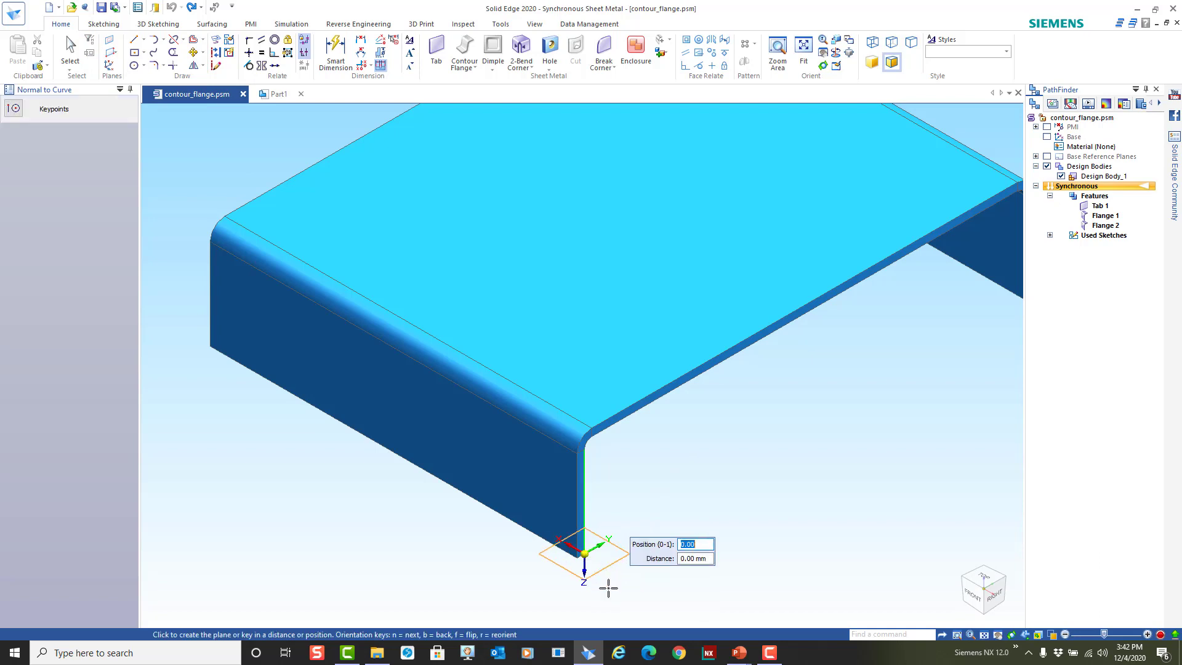
click(607, 591)
- Start the Line command and lock sketching to the new reference plane at the flange's lower end
middle_drag(696, 576, 623, 493)
scroll(502, 346, up, 3)
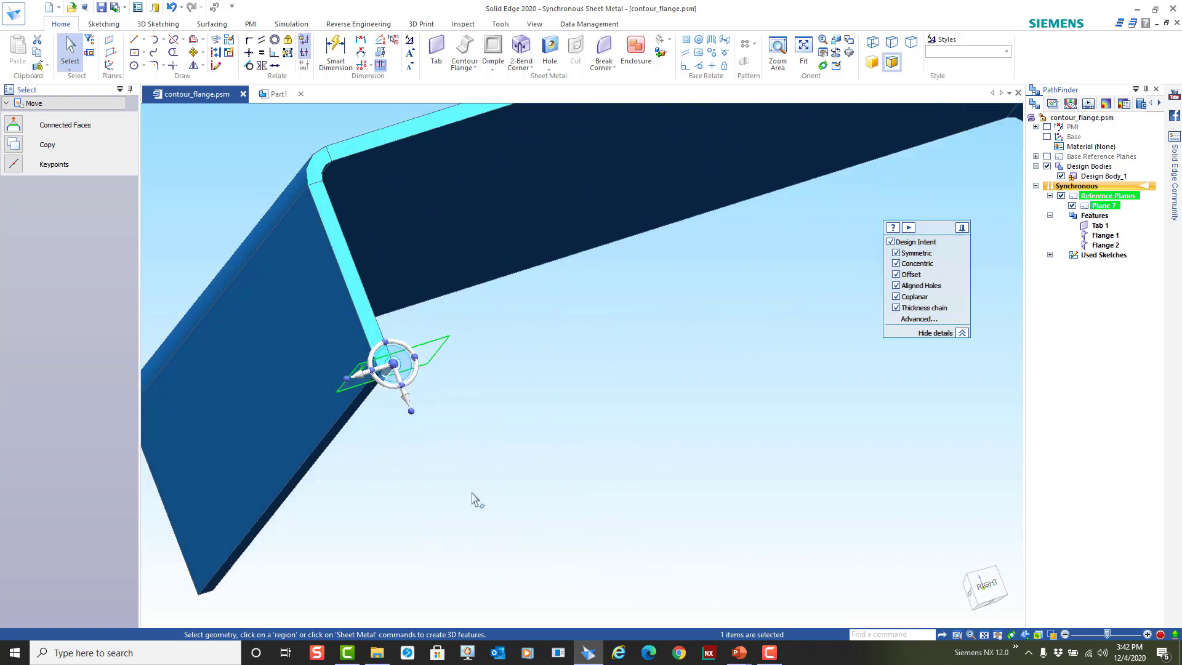
middle_drag(541, 467, 530, 454)
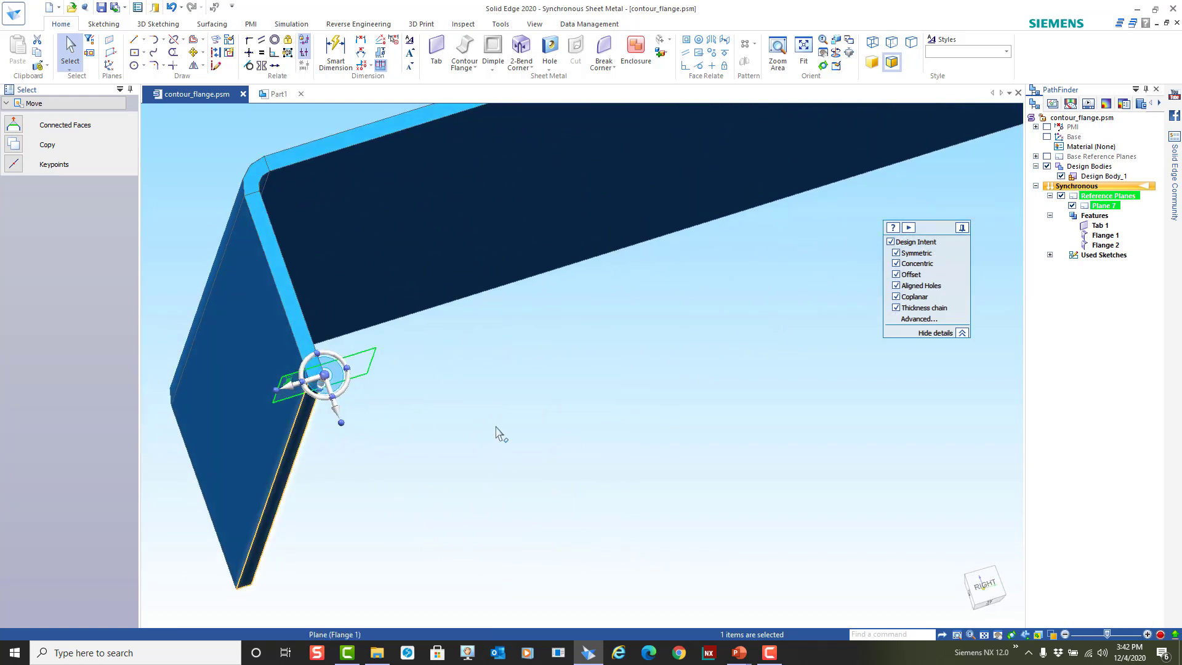
click(135, 40)
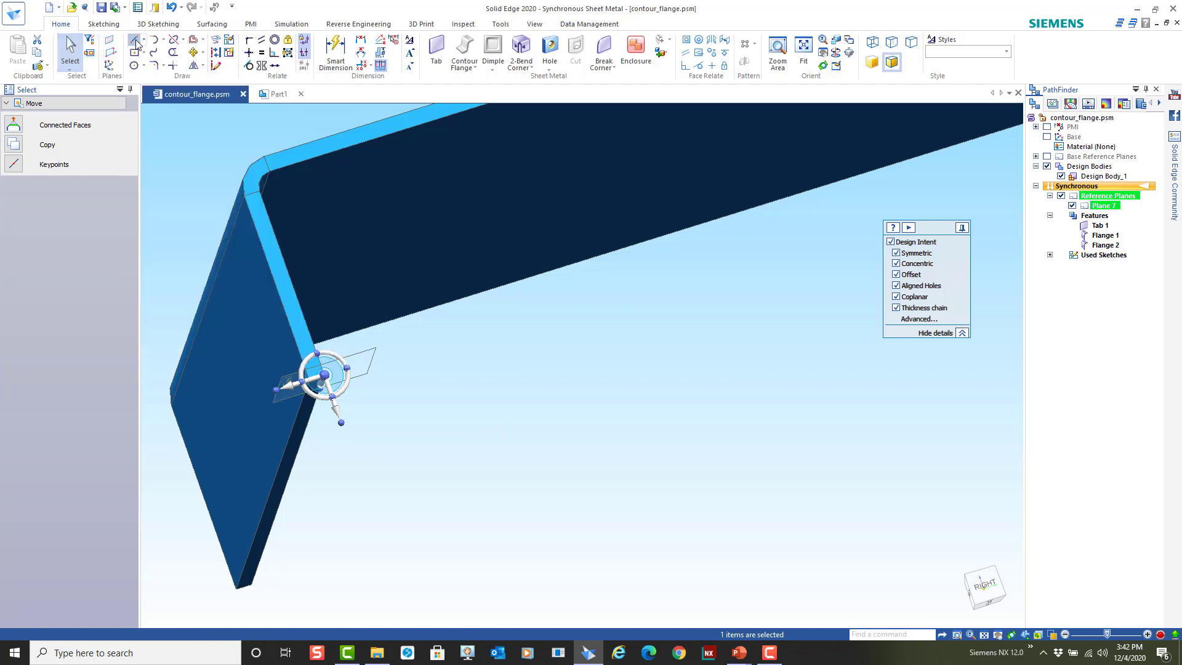
click(373, 347)
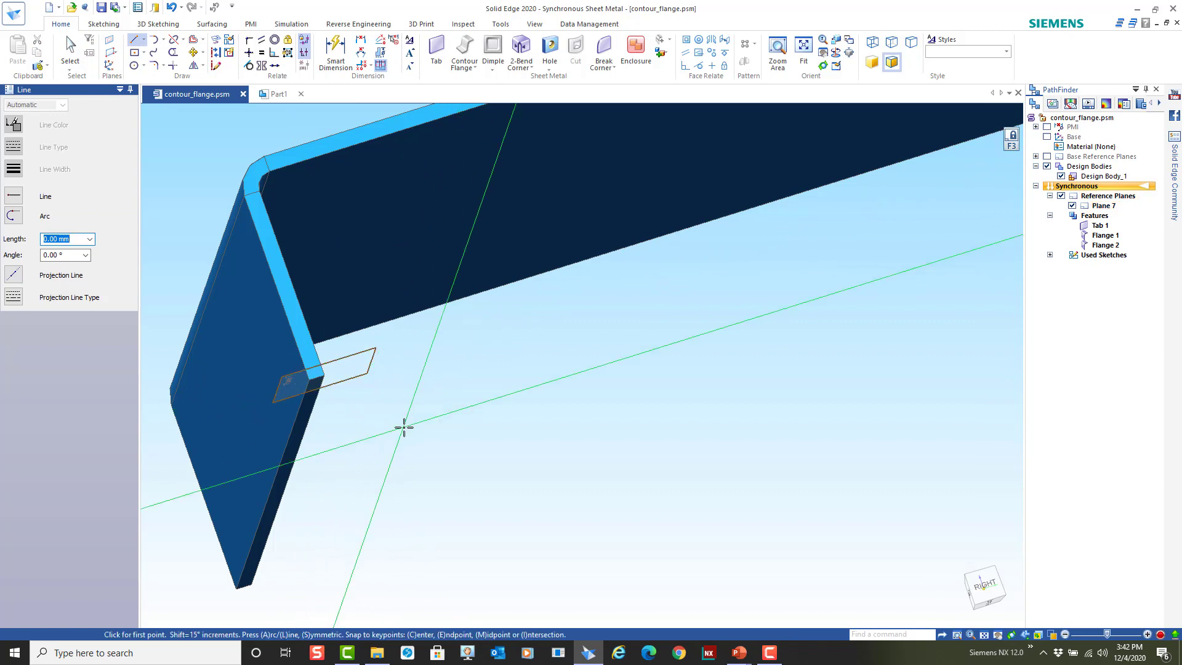
- Draw a 12 mm line at 90° from the flange's lower inner corner toward the opposite flange, and end the Line command
scroll(327, 375, up, 4)
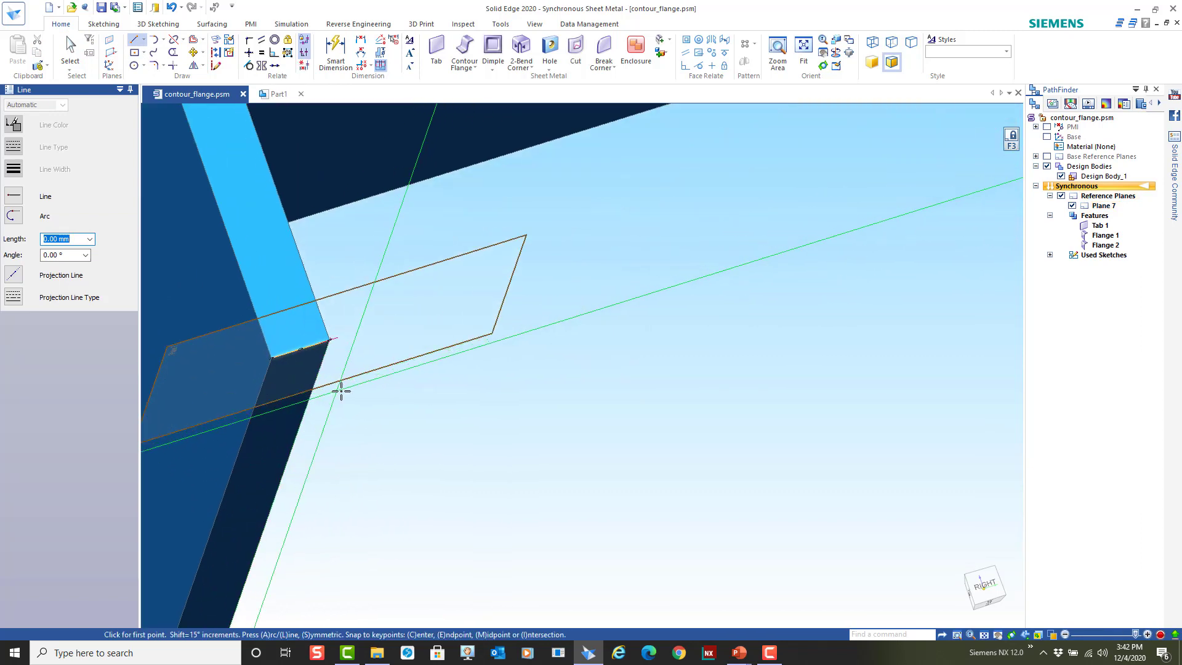
click(329, 339)
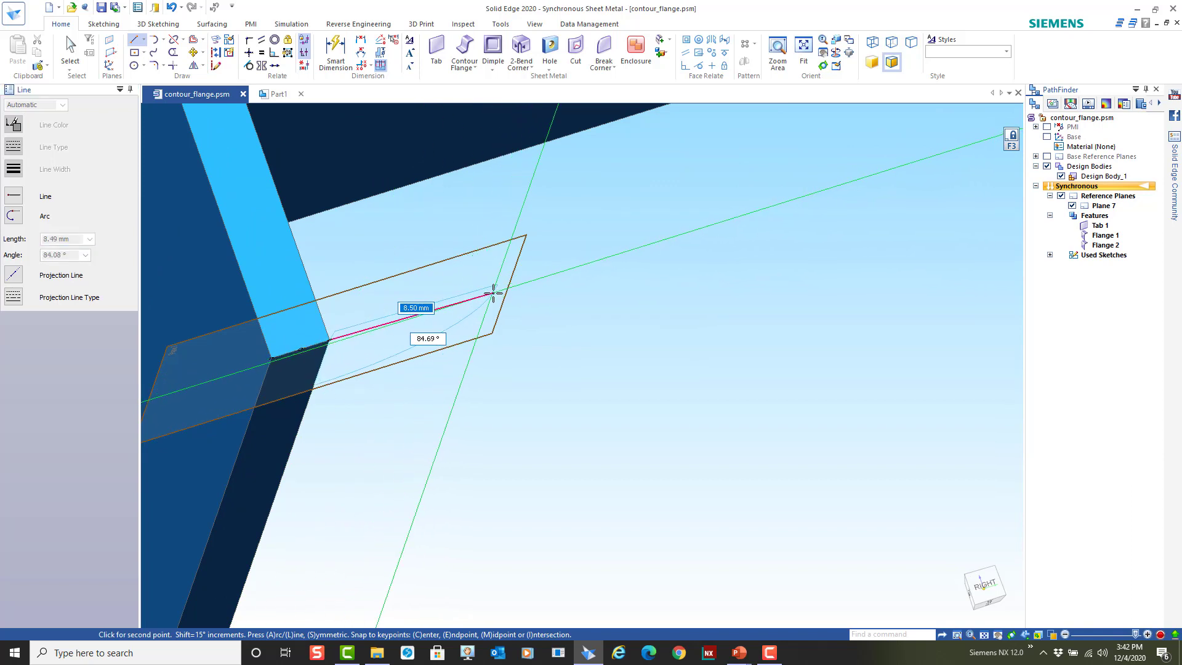
text(12)
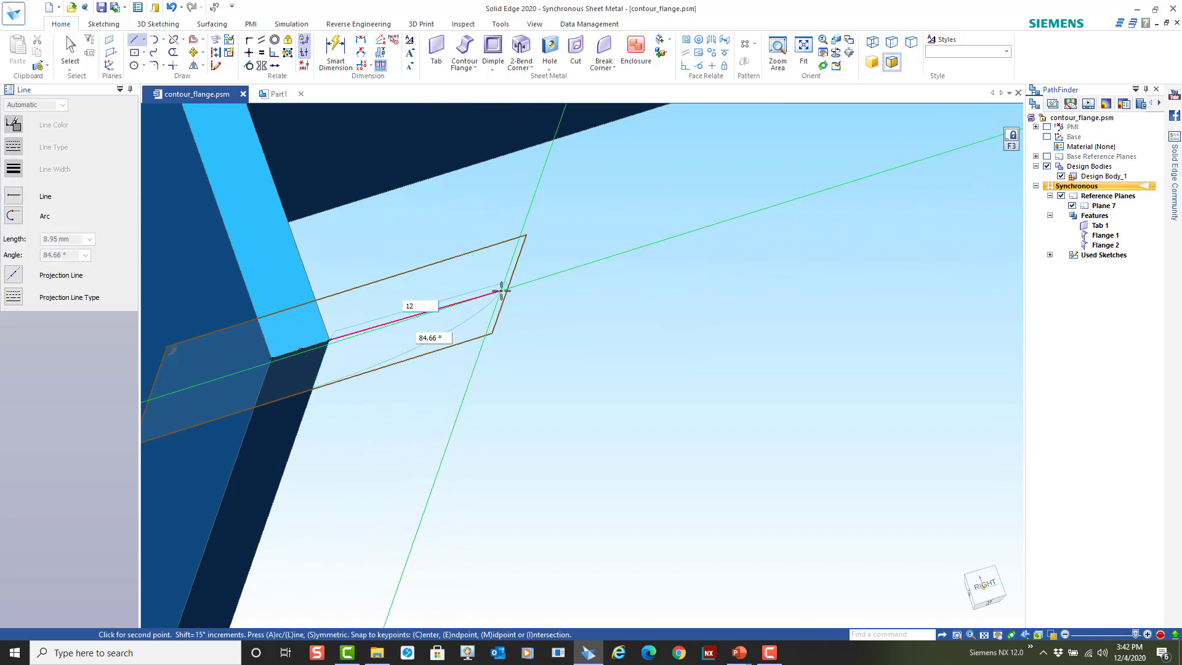
key(Tab)
middle_drag(506, 289, 461, 246)
scroll(731, 433, up, 1)
scroll(843, 472, down, 4)
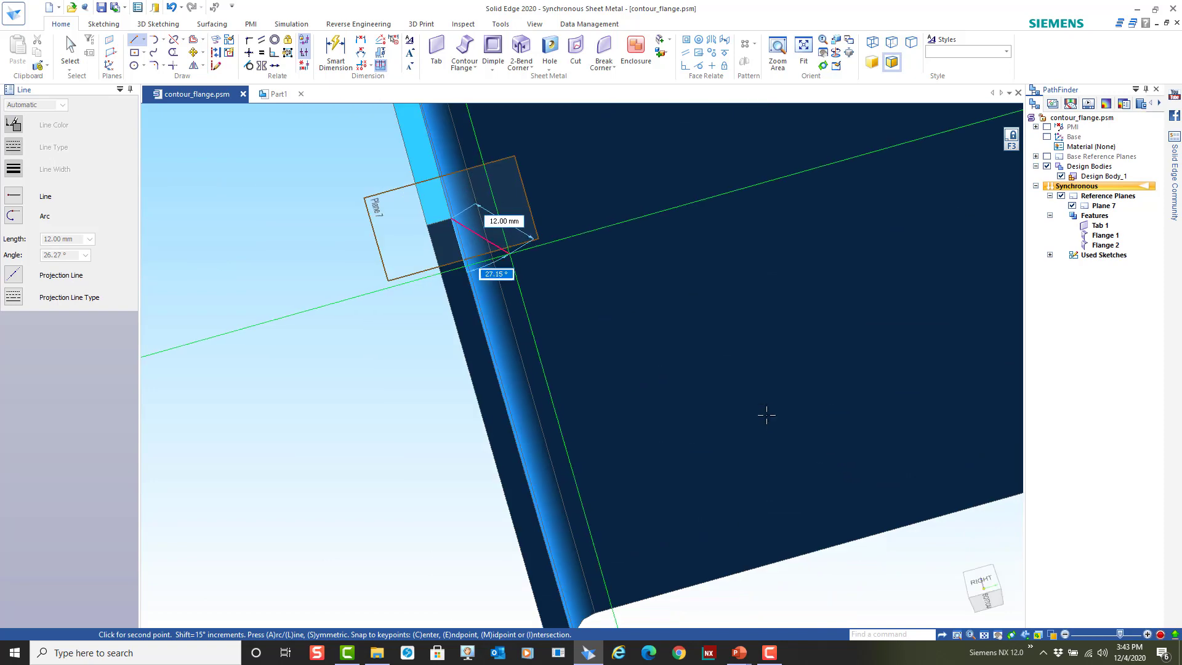
click(1026, 639)
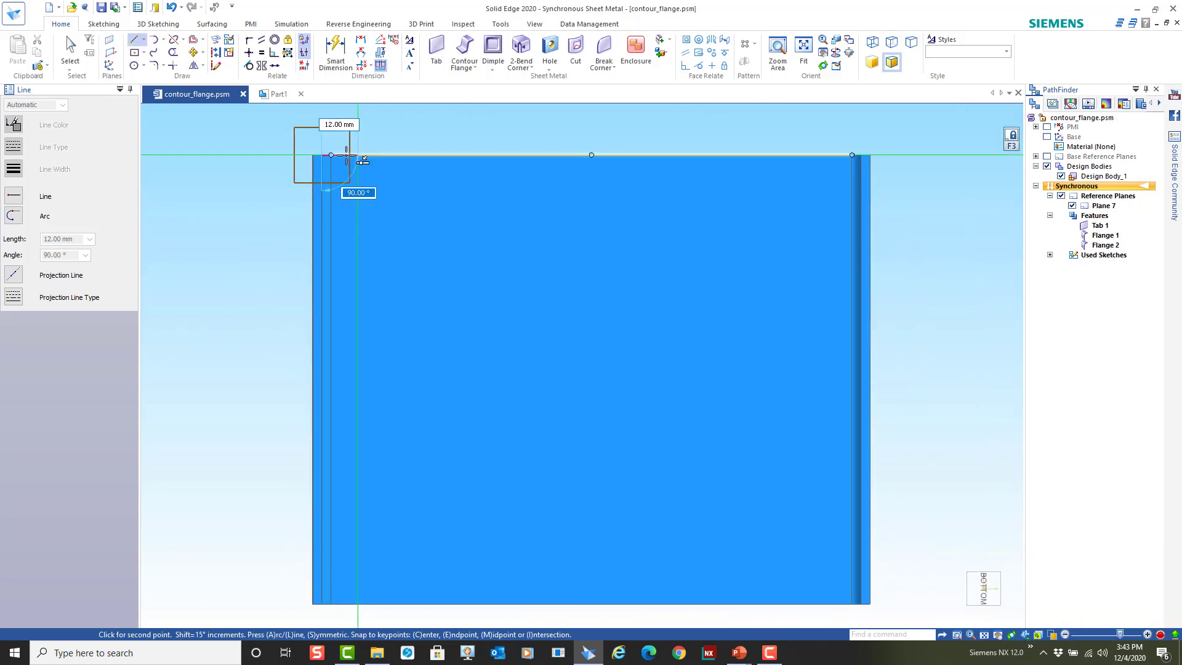
click(368, 160)
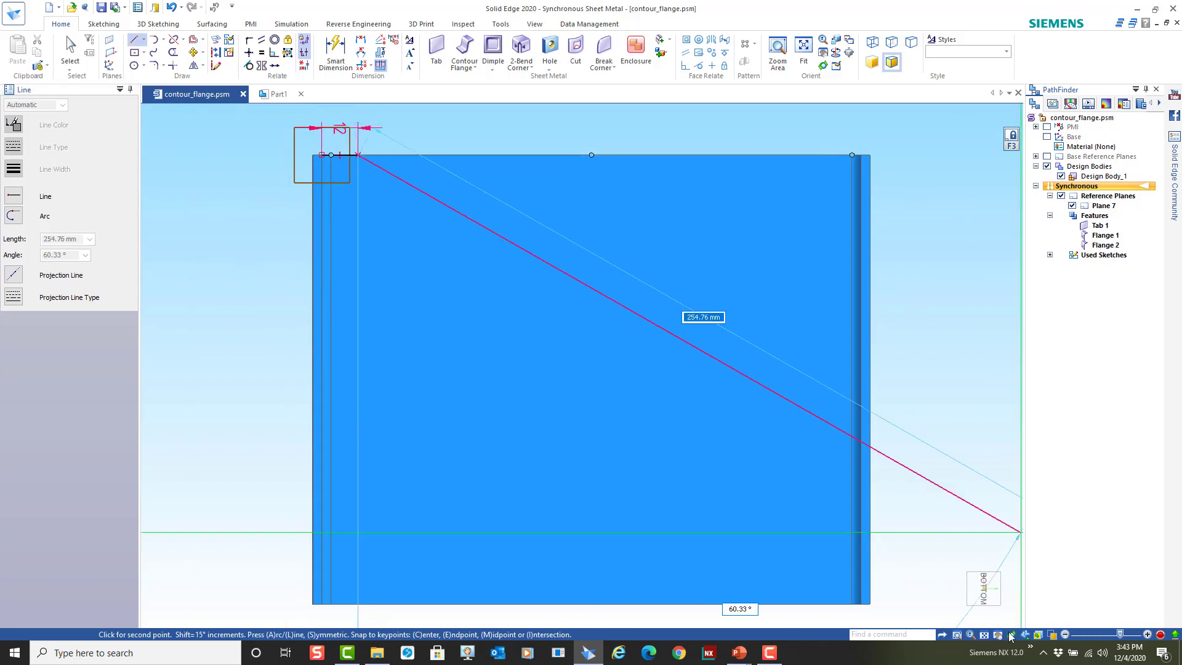
click(961, 615)
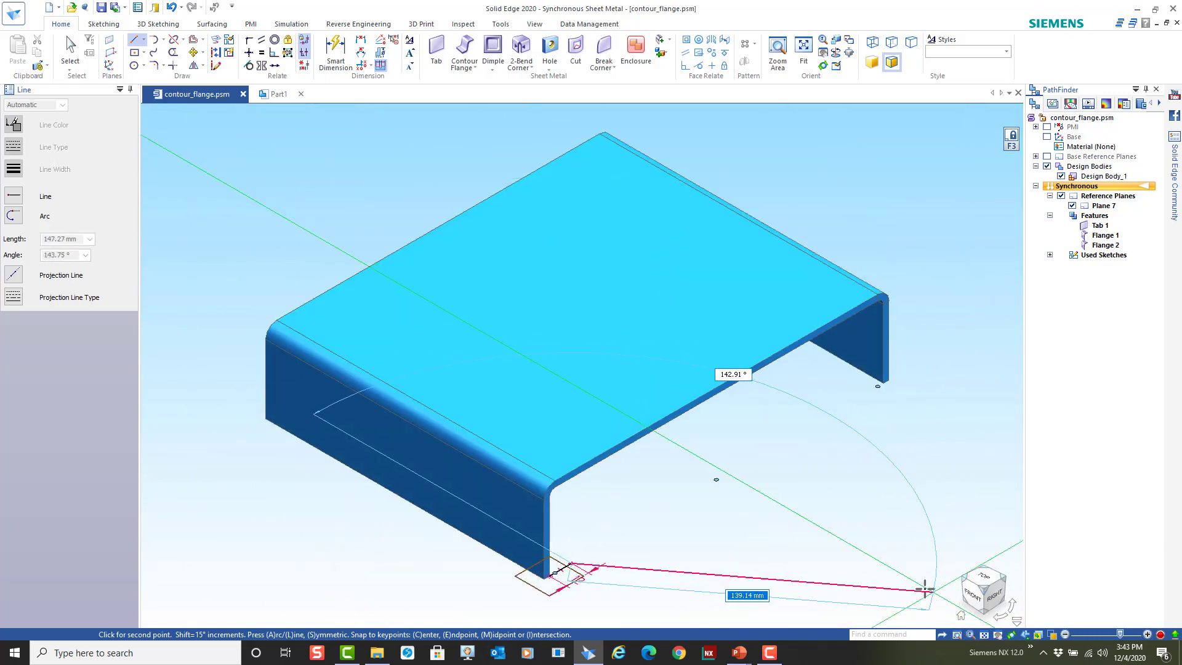
key(Escape)
- Start a contour flange from the 12 mm line and run it along the near flange end, the top plate's edge and the opposite flange end
scroll(627, 512, up, 3)
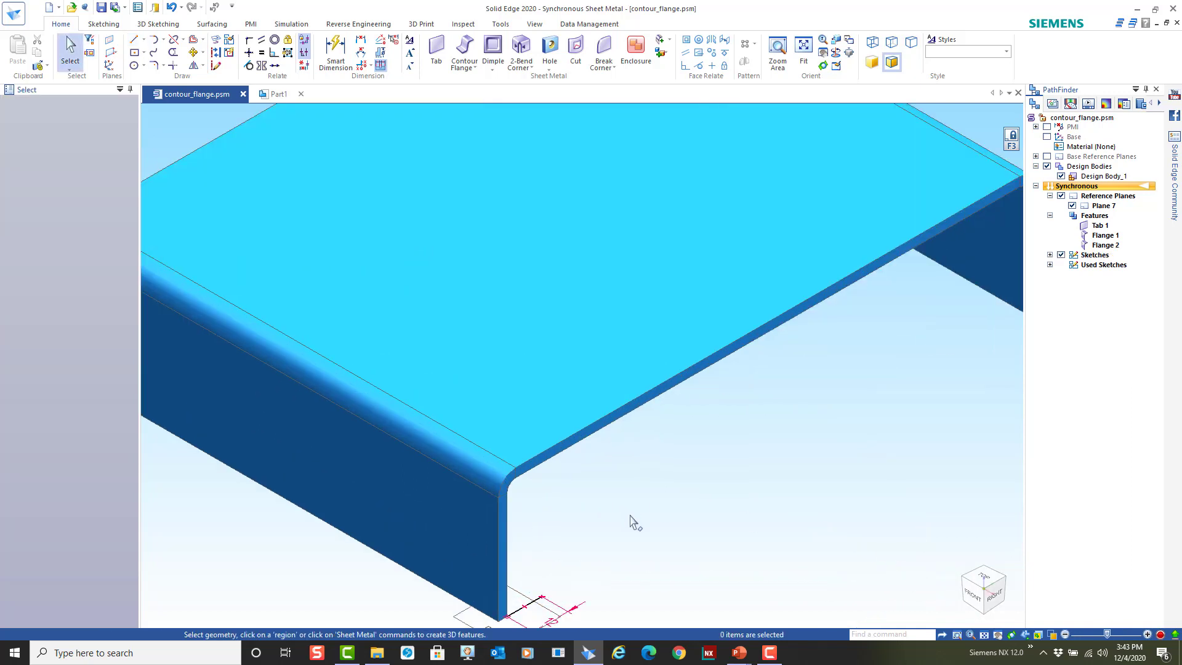
click(465, 53)
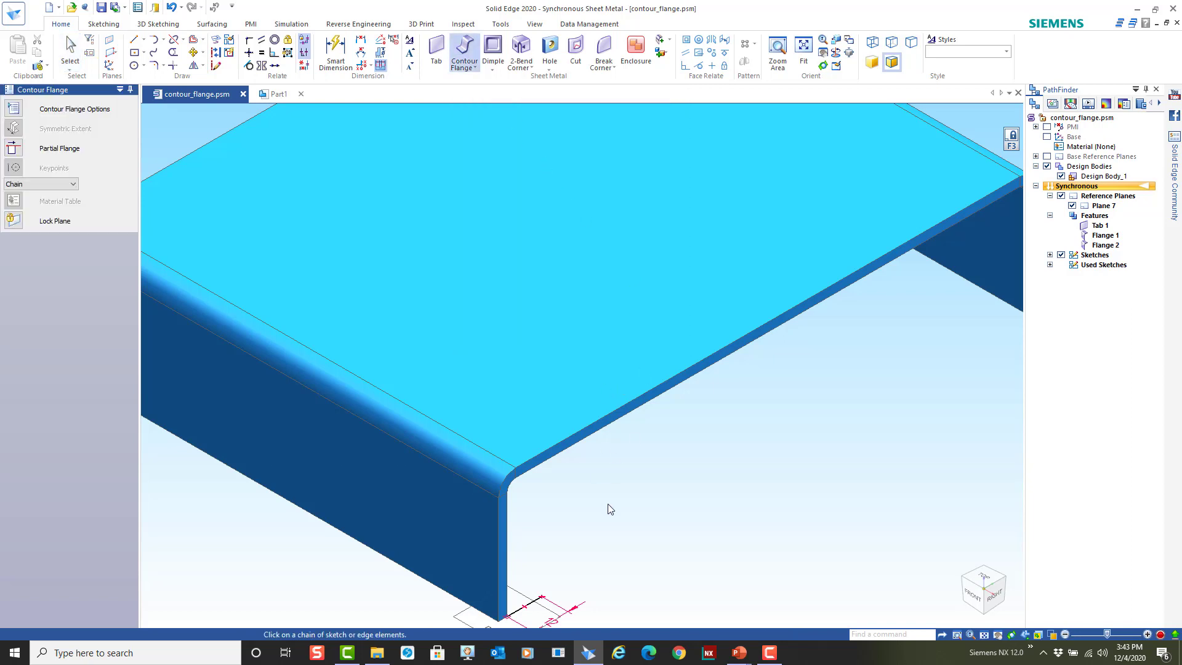
click(532, 608)
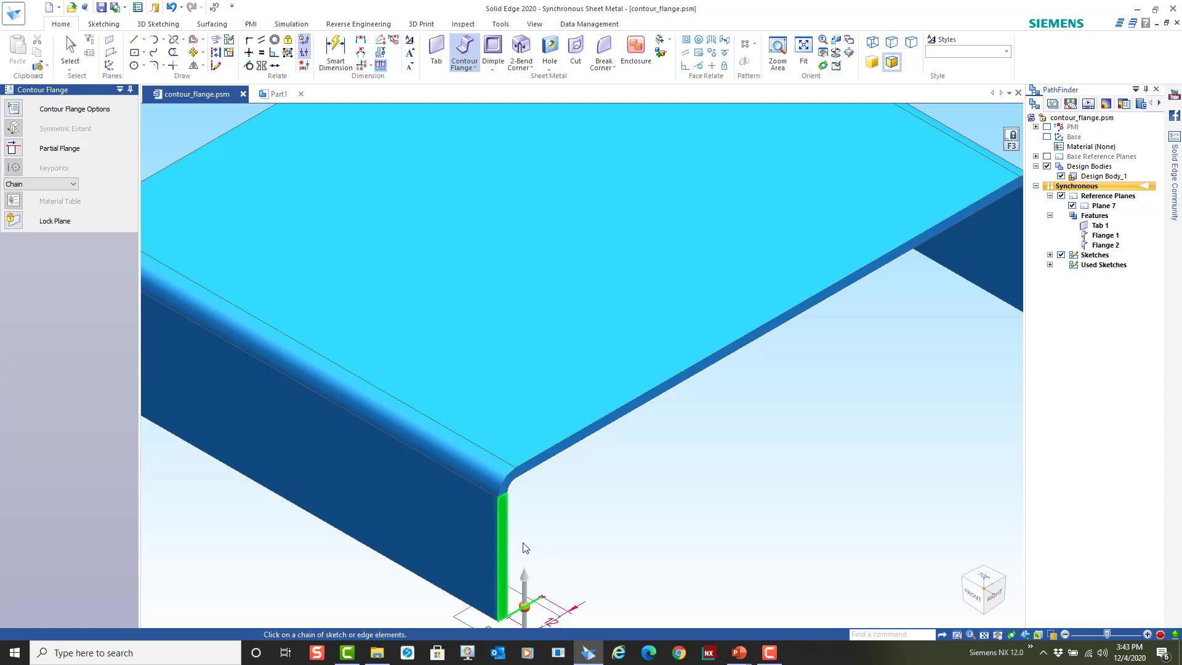
click(528, 579)
click(576, 442)
scroll(815, 473, down, 4)
click(957, 355)
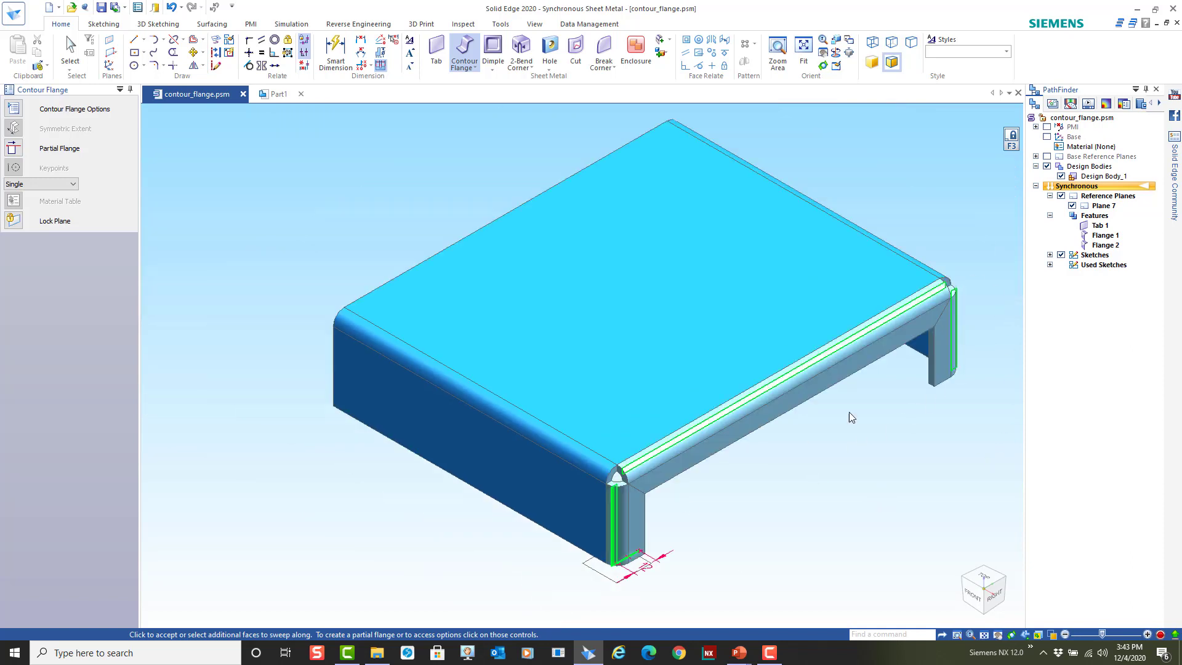
- In the contour flange options, turn on closing of the interior corners and choose their corner treatment
click(13, 109)
click(525, 239)
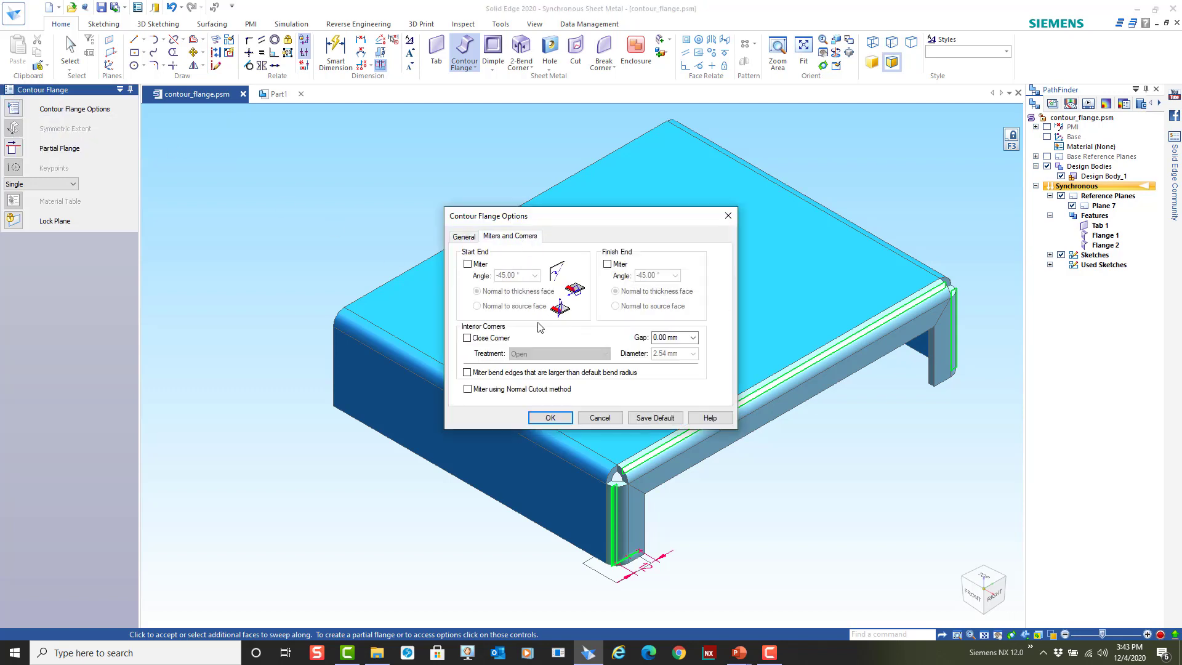
click(544, 418)
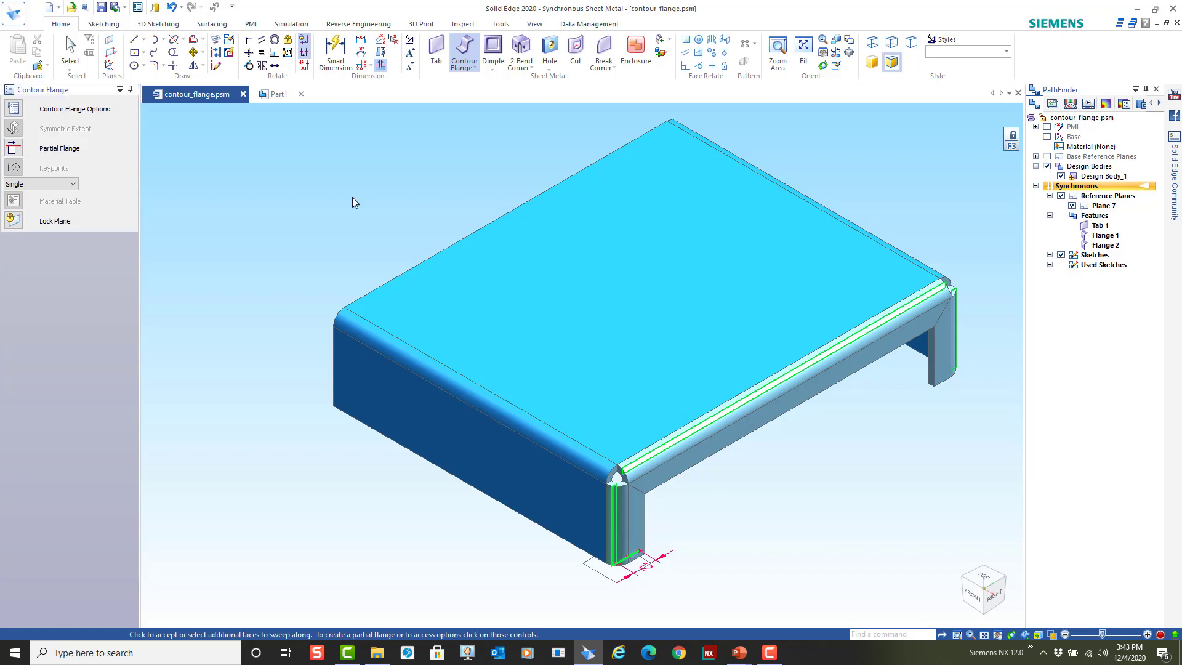
click(14, 108)
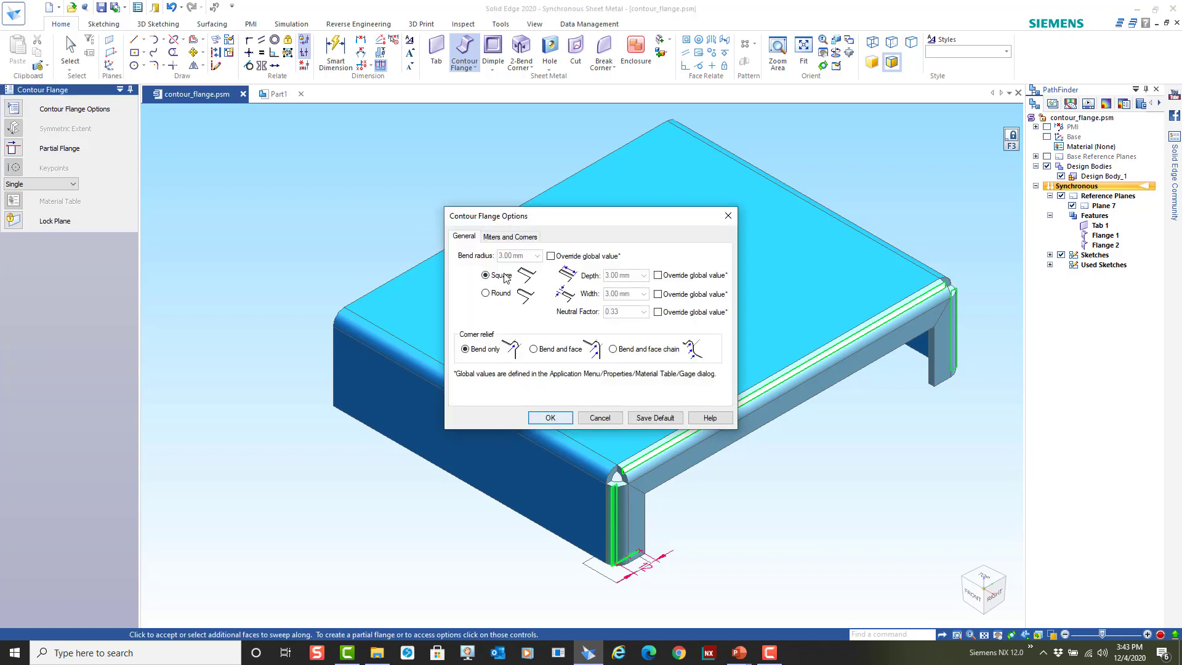
click(510, 237)
click(603, 353)
click(534, 372)
click(553, 419)
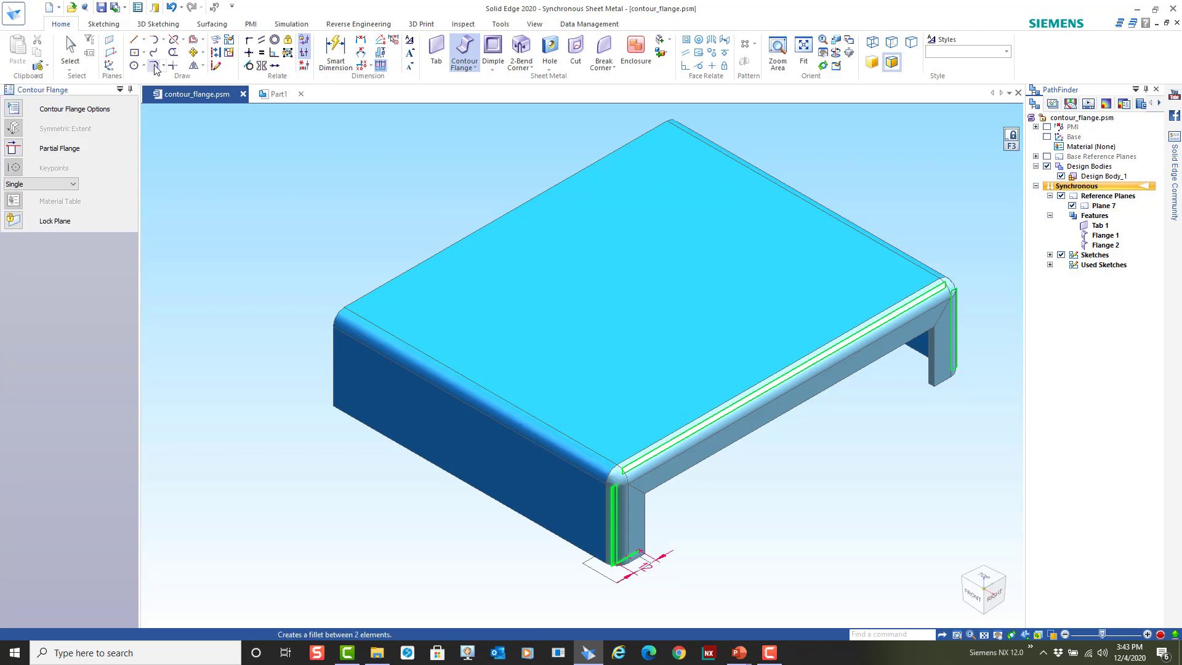
- Accept the contour flange around the part's open side and inspect its mitered corners
middle_drag(263, 204, 221, 153)
right_click(357, 184)
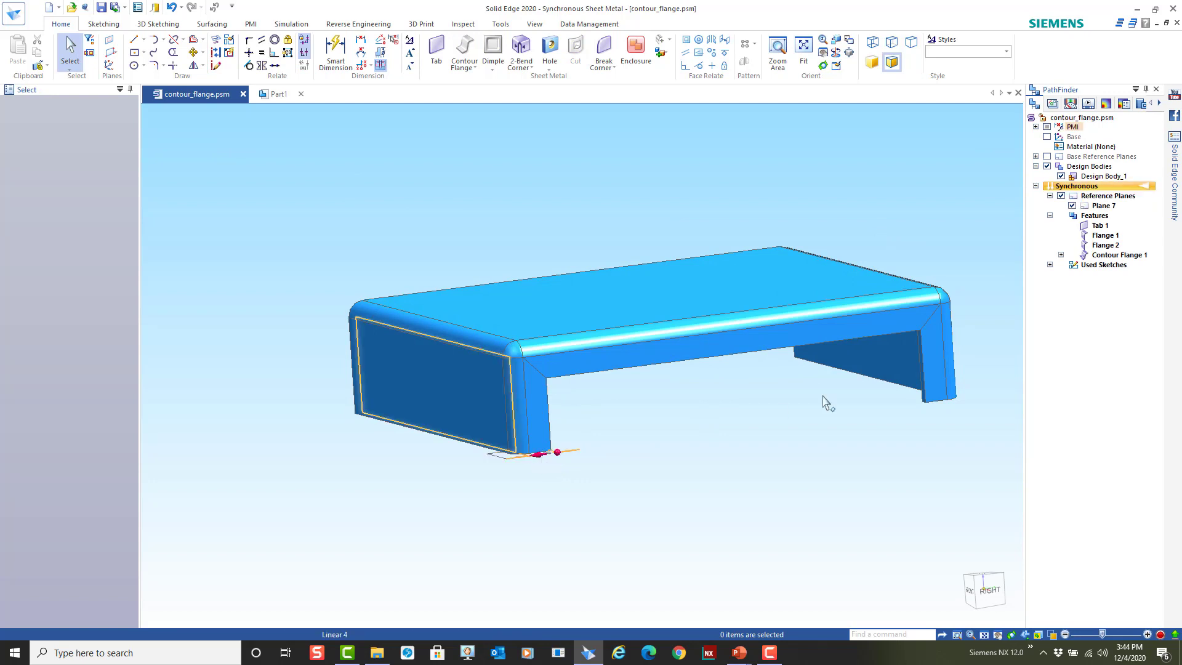
middle_drag(757, 409, 848, 509)
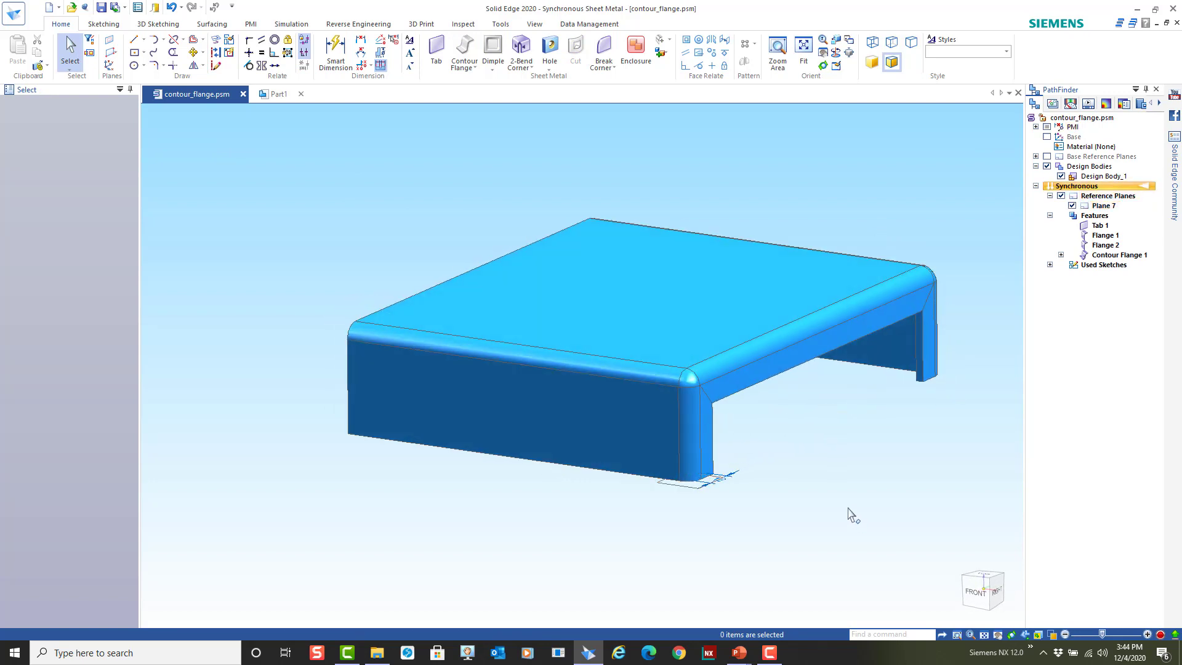
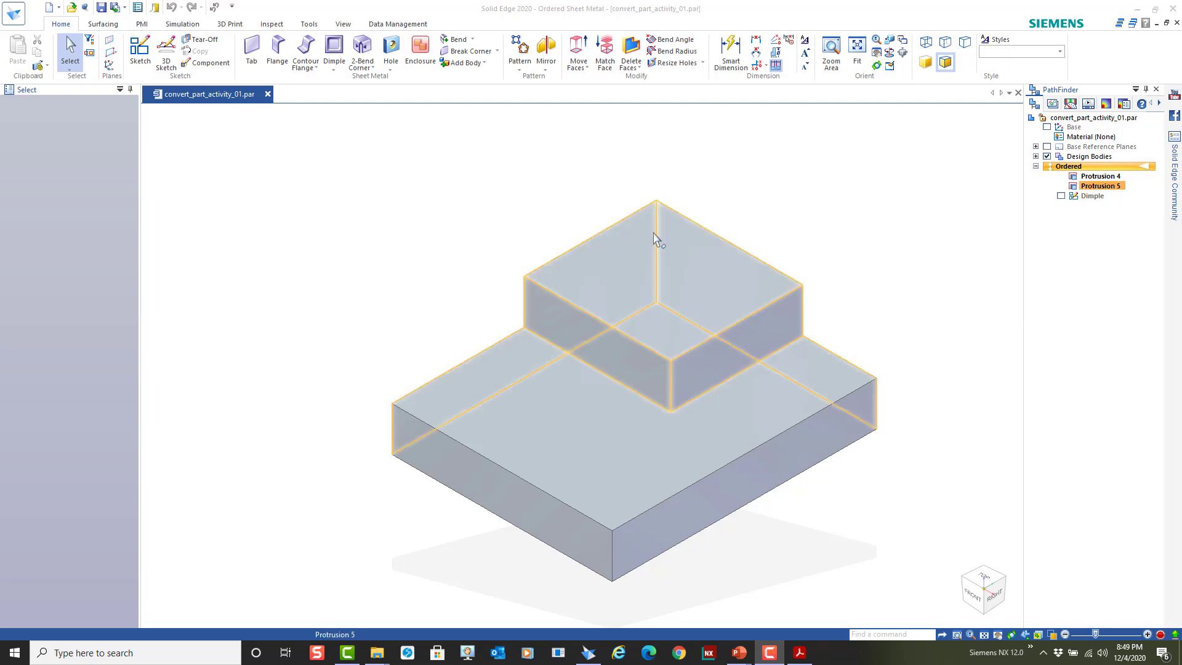
- Start converting convert_part_activity_01.par to sheet metal with the default options, placing bends on the four top edges of the upper block
click(309, 24)
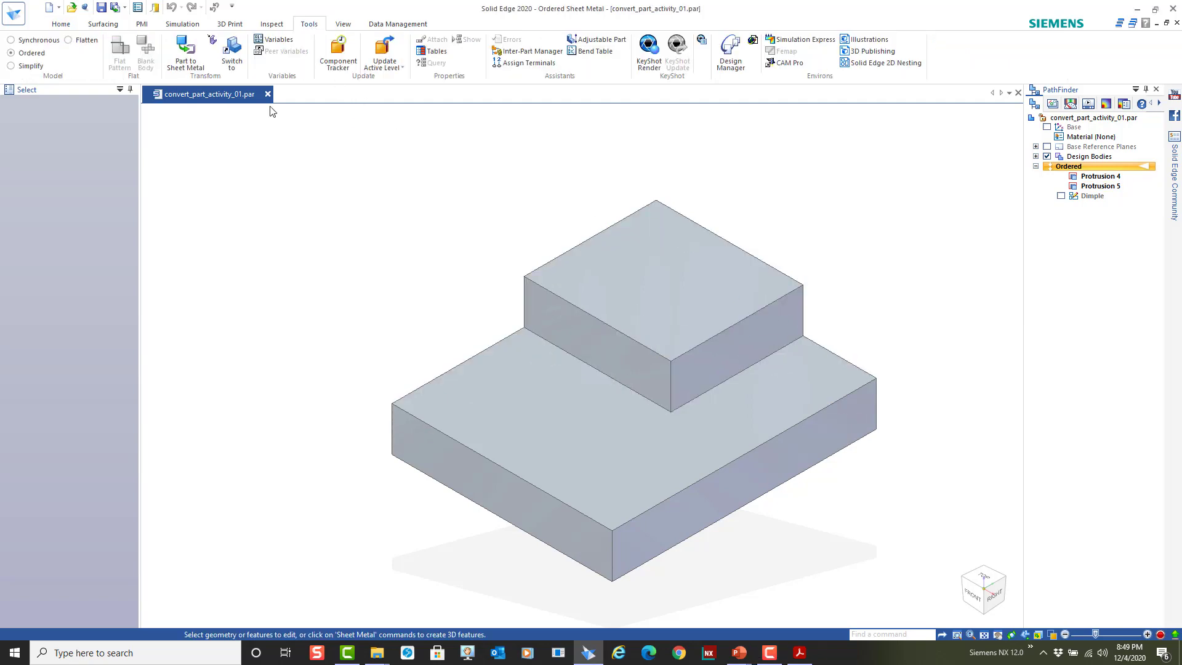
click(189, 48)
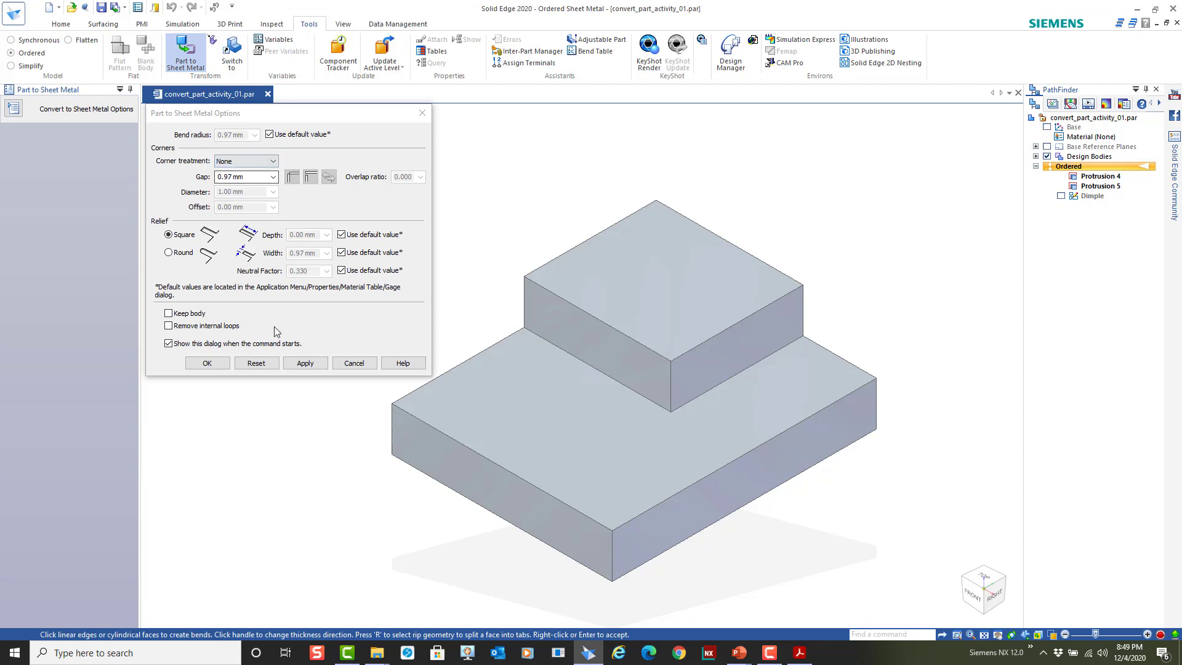
click(208, 364)
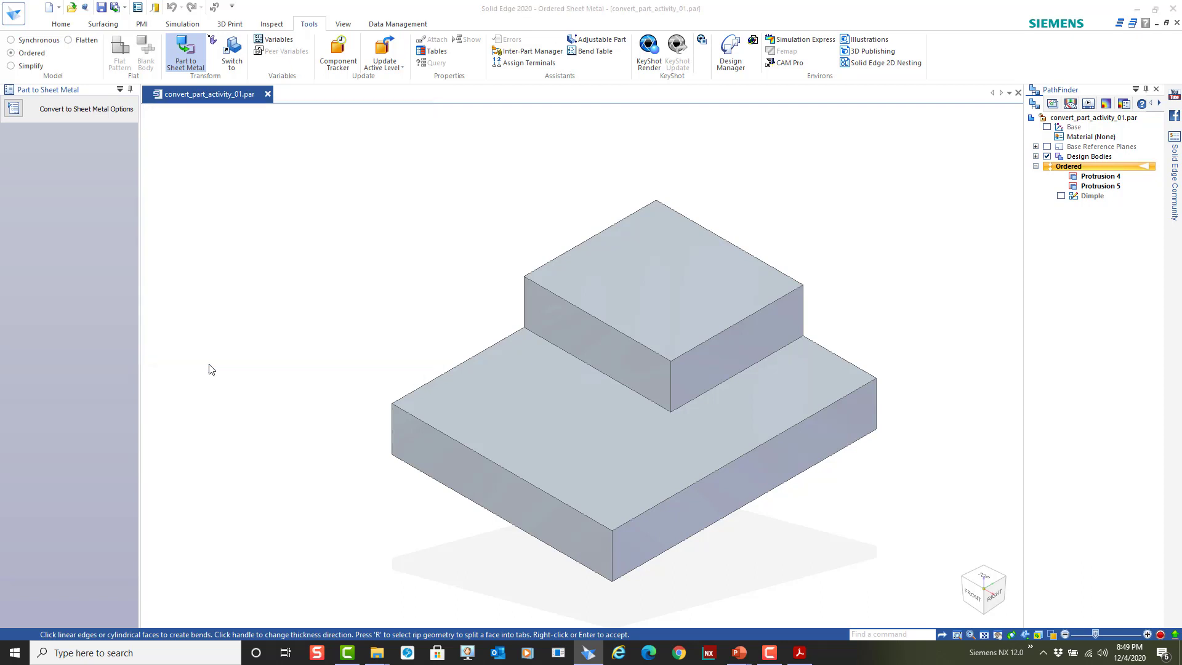
click(604, 235)
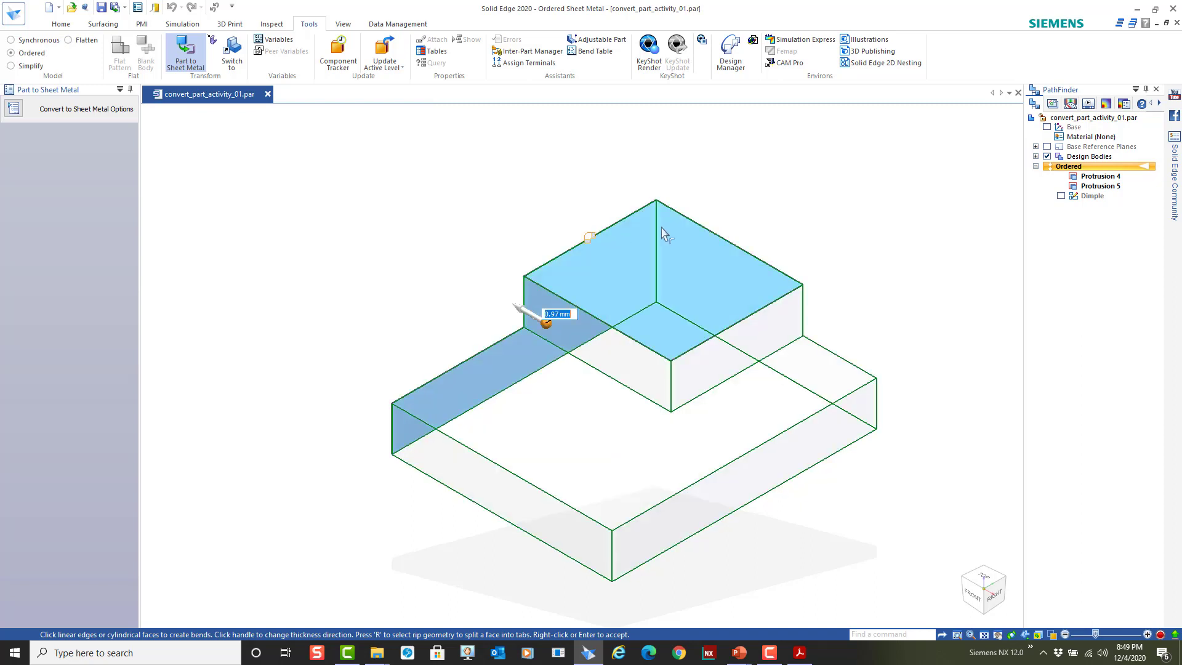
click(701, 231)
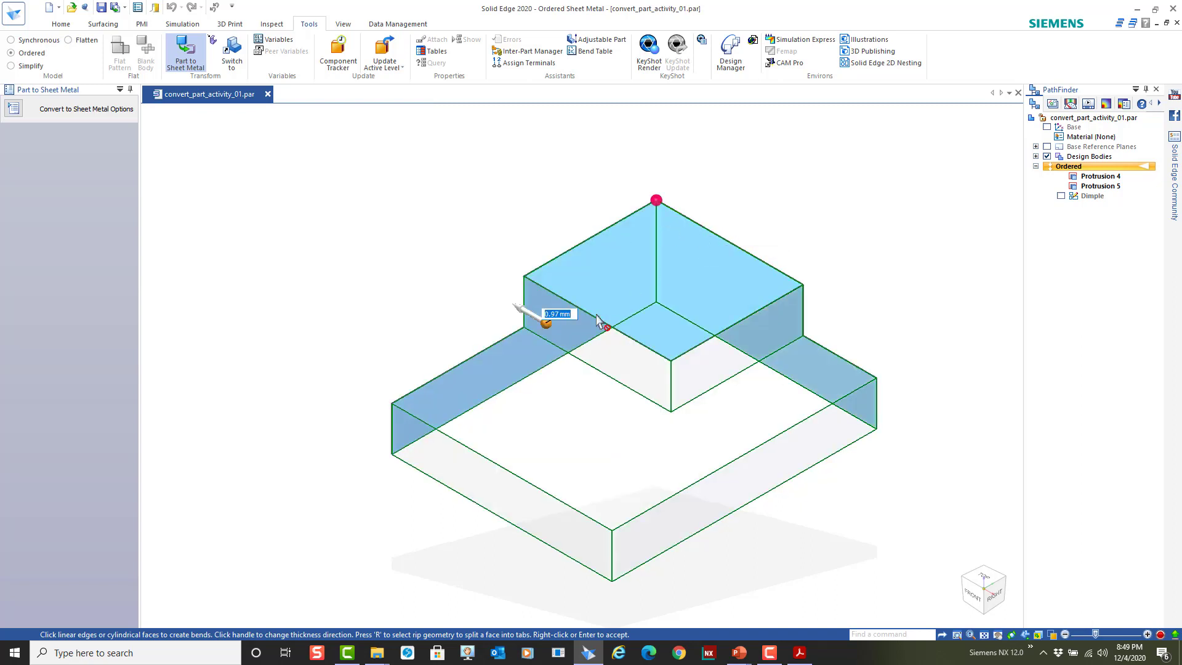
click(631, 330)
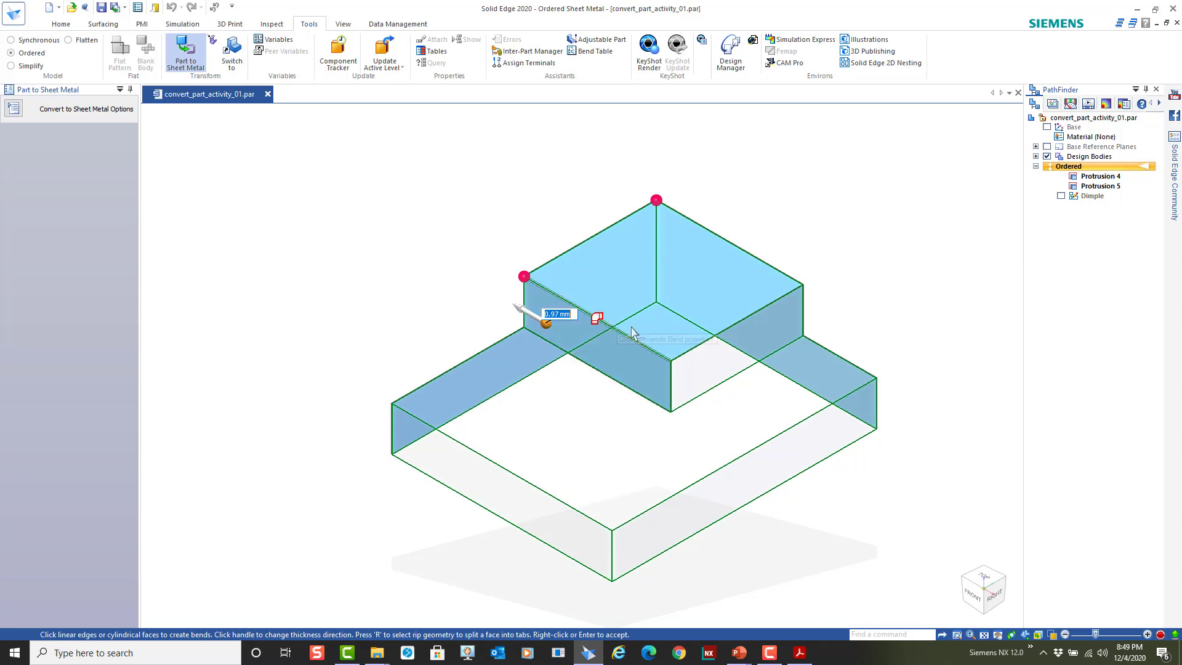
click(752, 327)
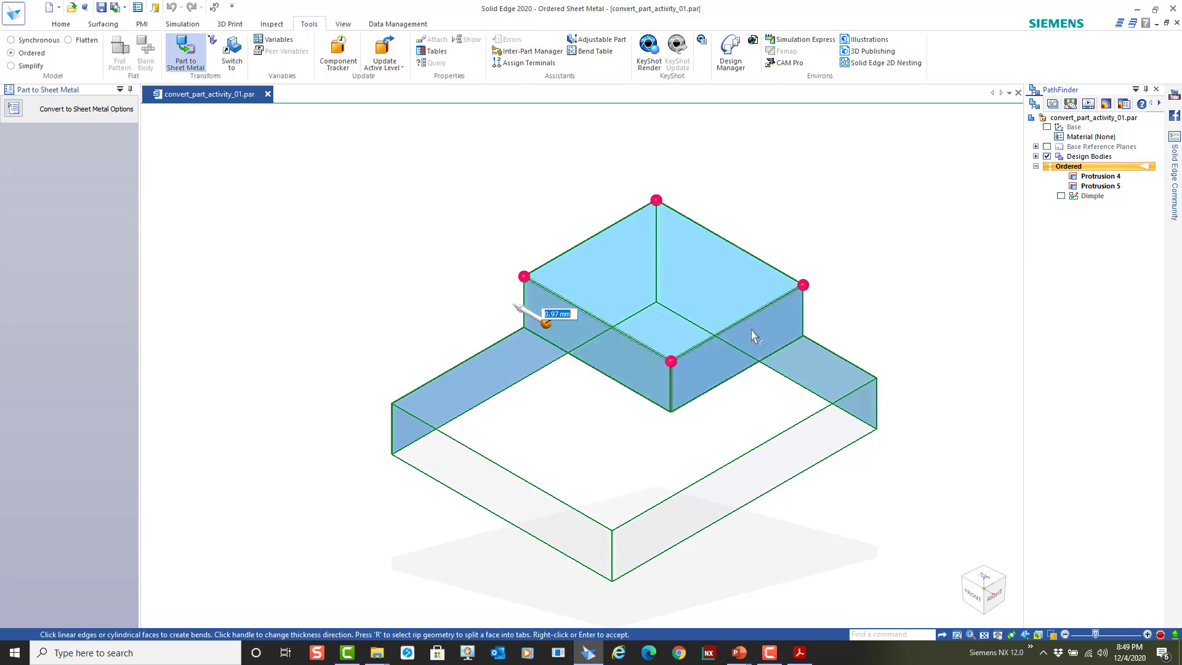
- Add bends along the bottom edge of the upper block's front wall and the lower block's front outer top edges
click(588, 398)
click(589, 372)
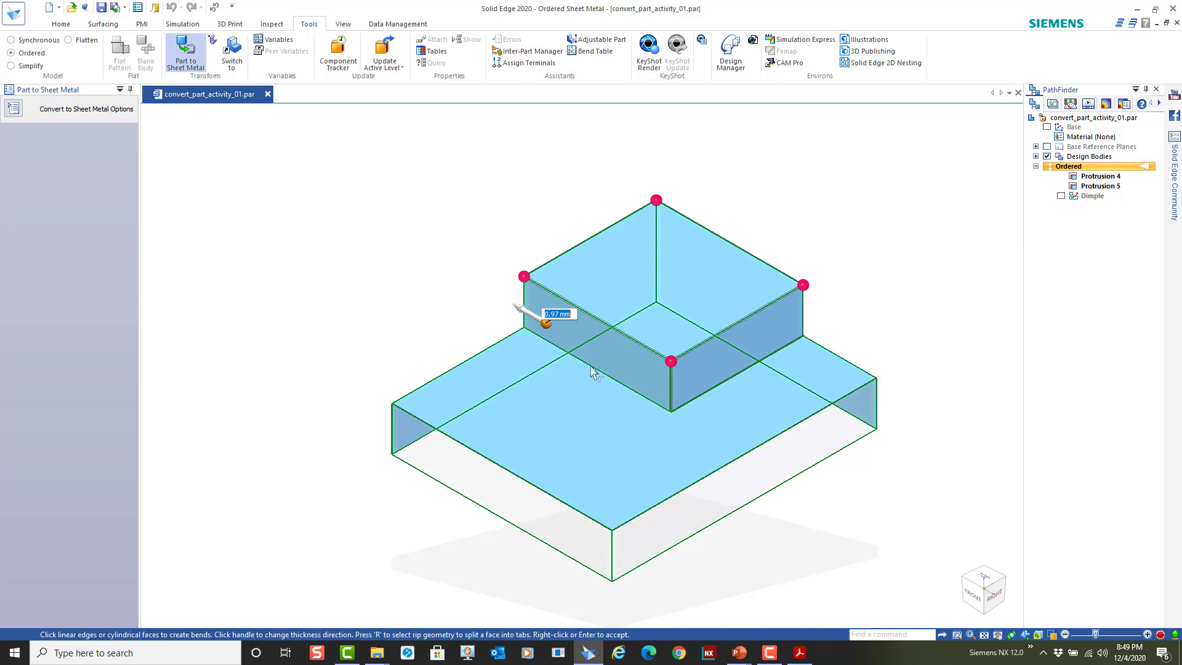
click(500, 466)
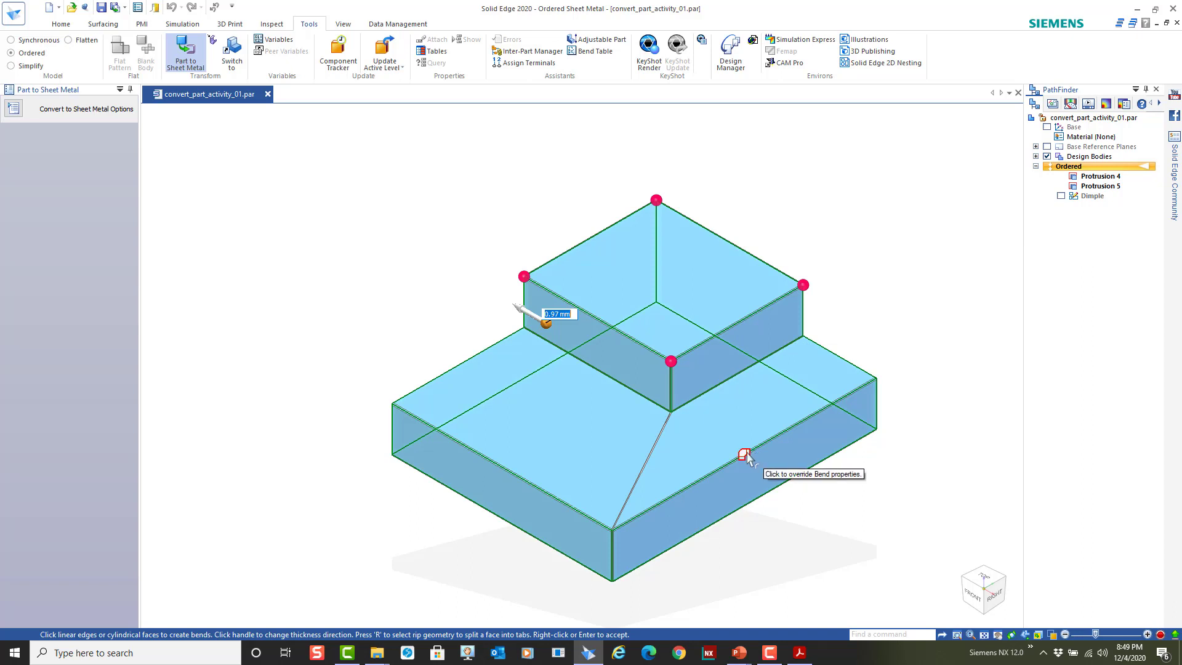
- Review the bend override properties on a lower block edge and the corner treatment choices at an upper block corner
click(745, 455)
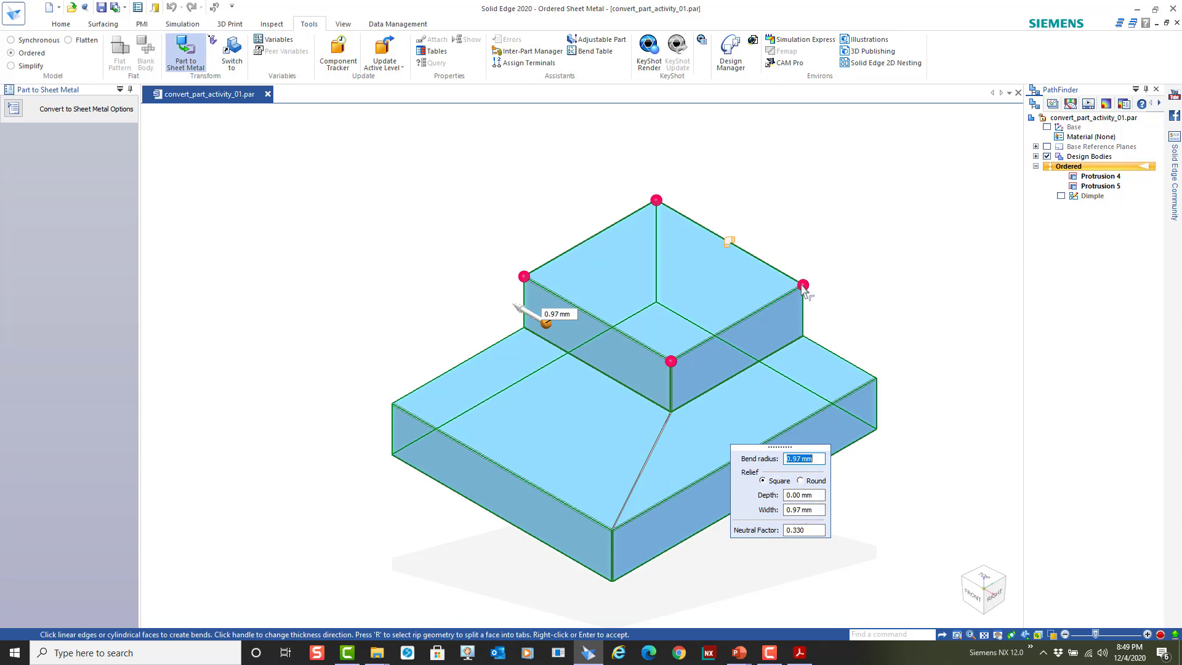
click(884, 287)
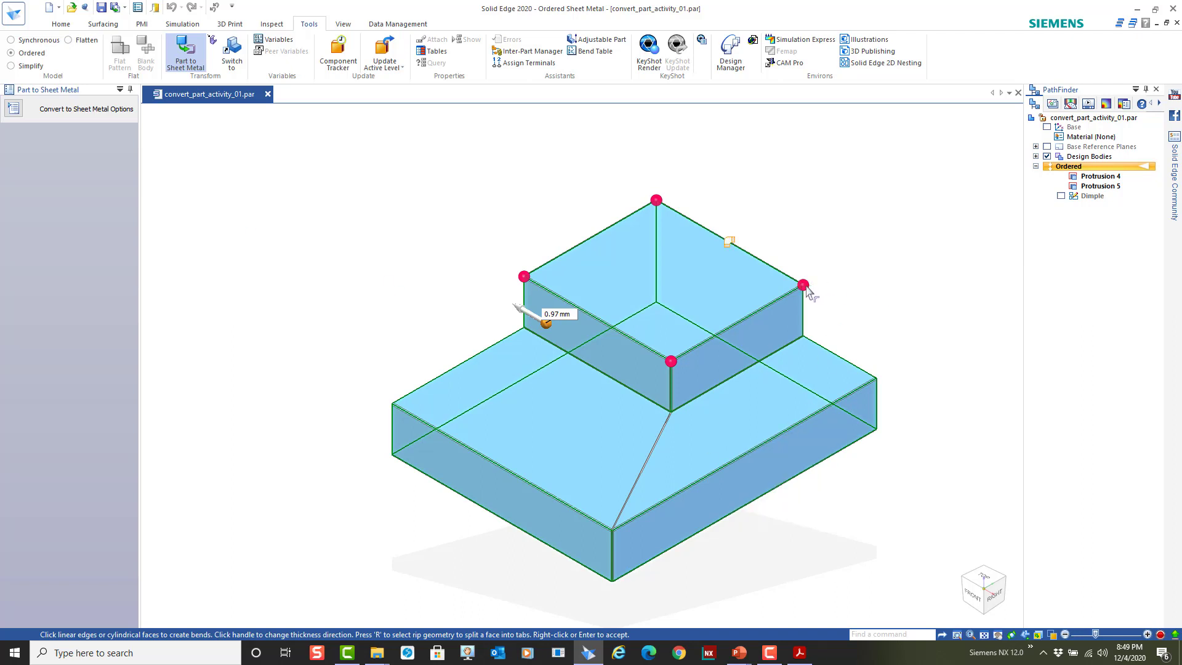
click(803, 287)
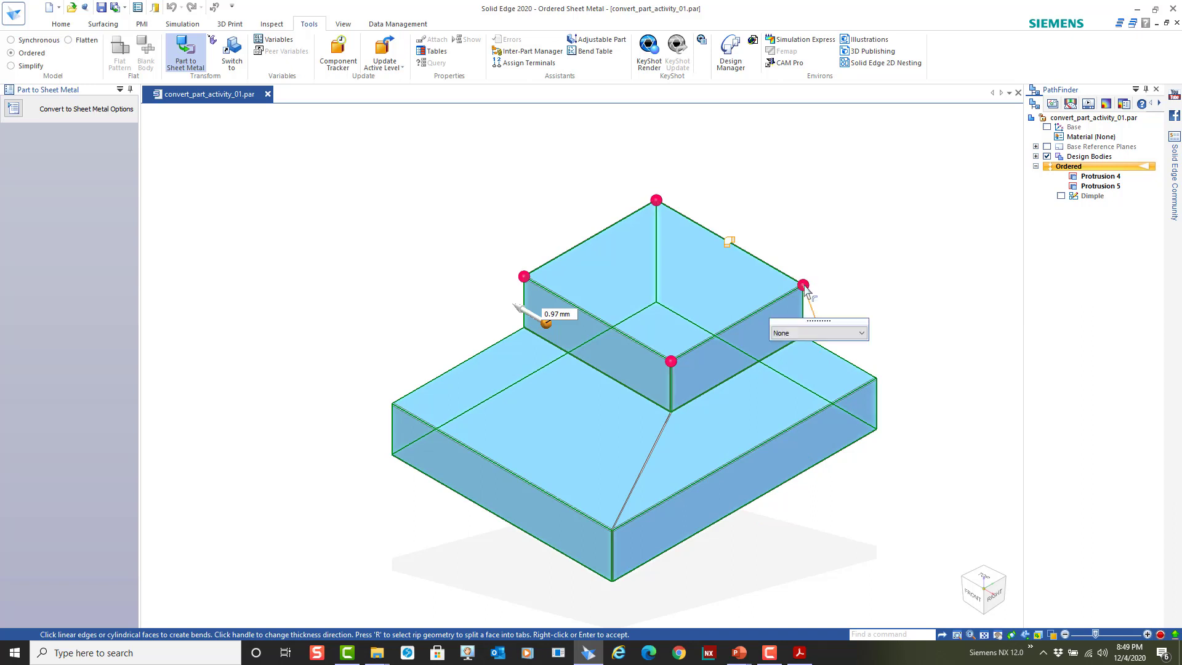
click(861, 333)
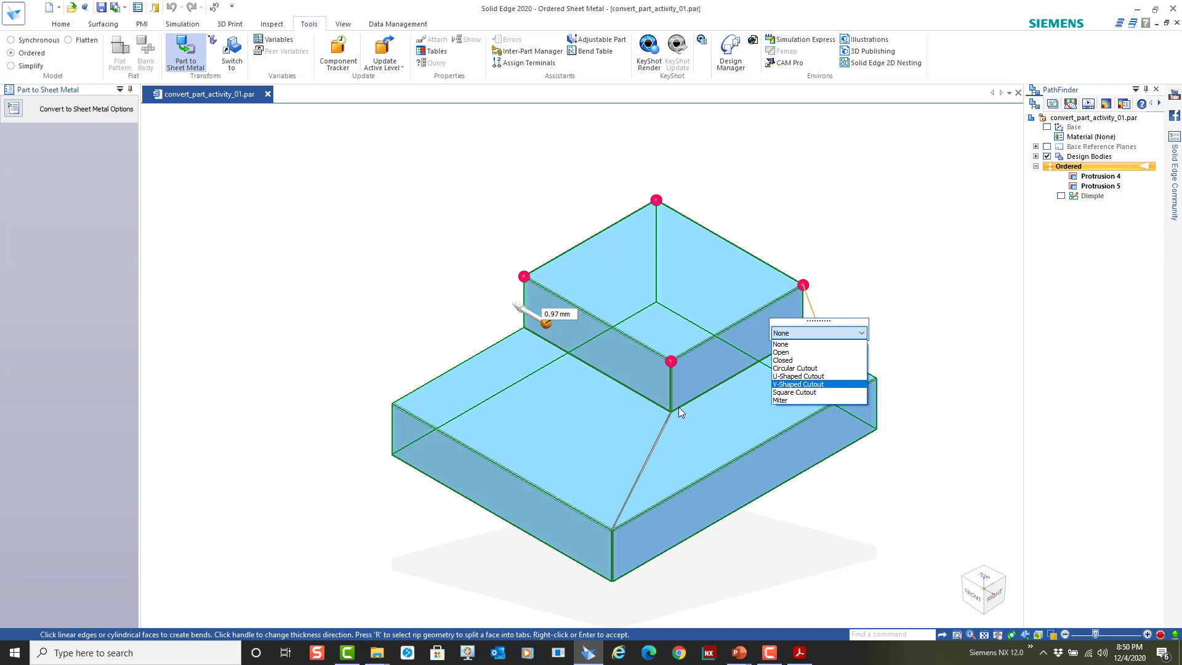
click(916, 312)
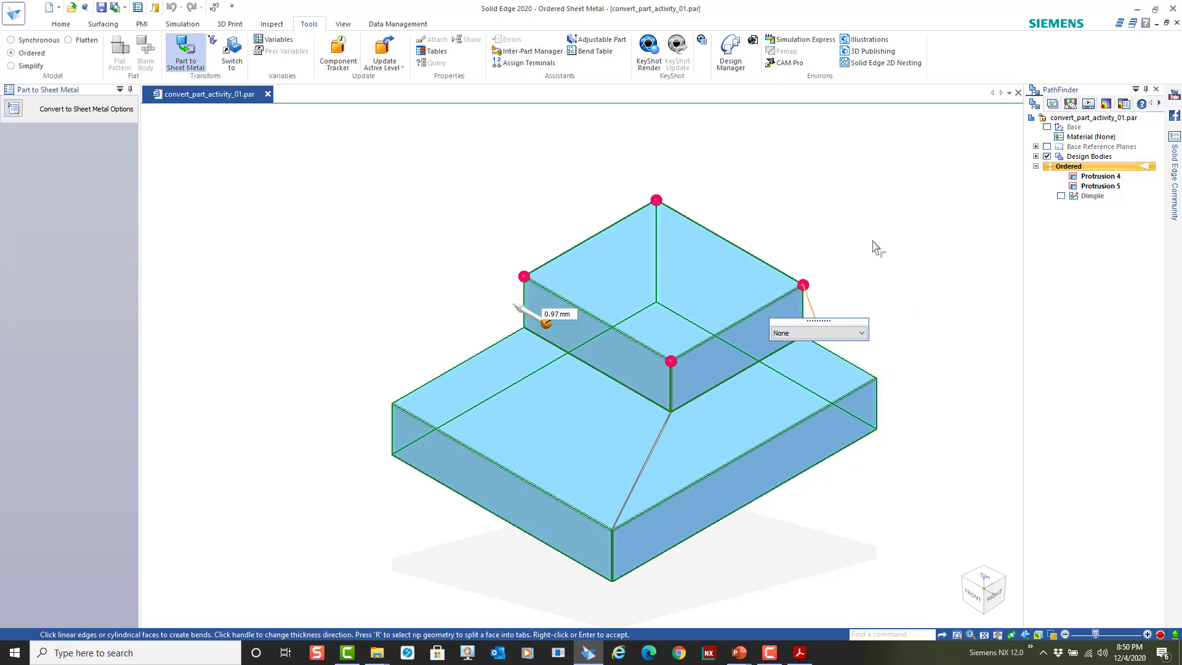
- Accept the sheet metal conversion and create its flat pattern, using the lower block's front-left top edge as the x-axis and origin
right_click(460, 291)
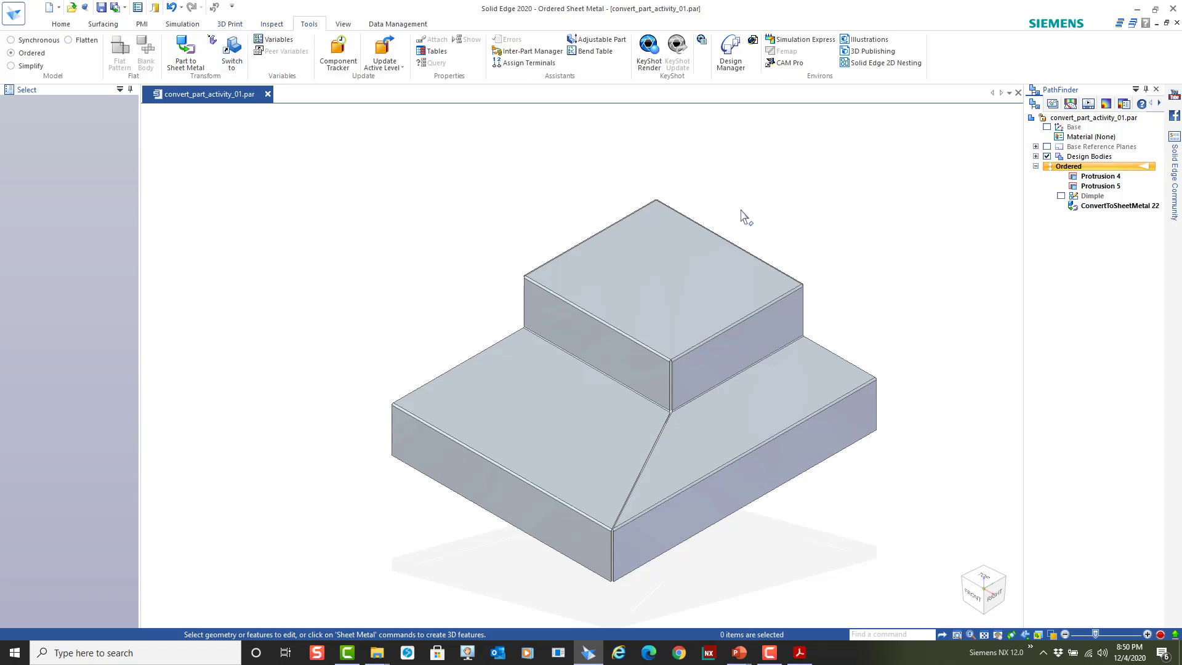
middle_drag(742, 215, 862, 505)
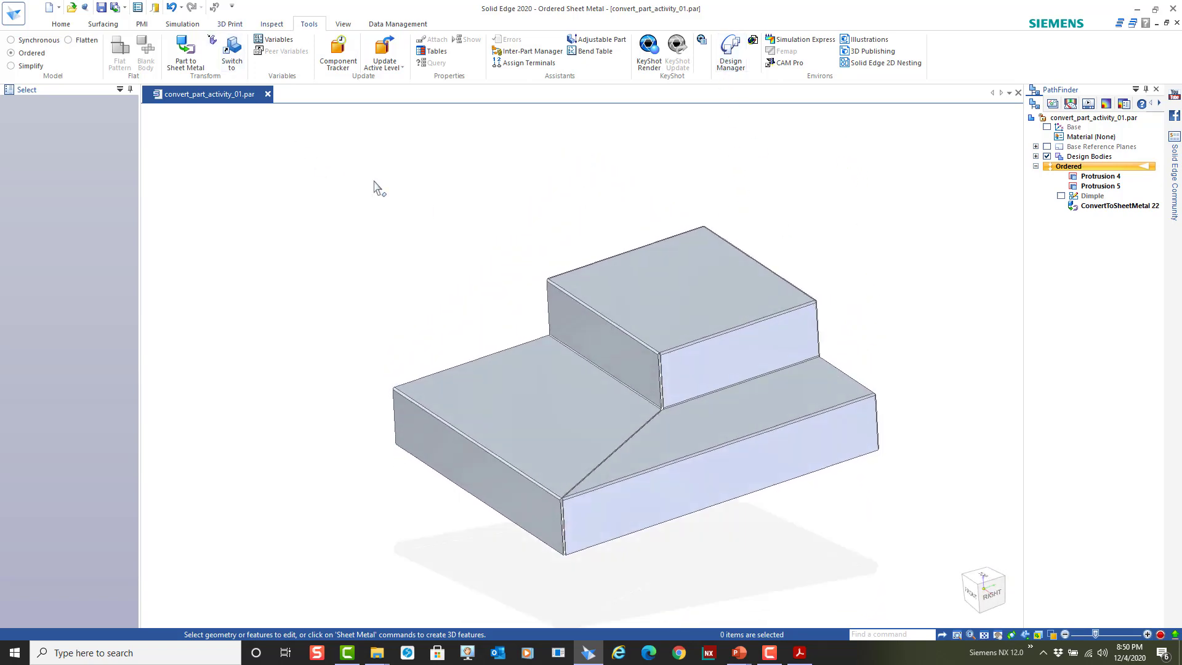
click(69, 40)
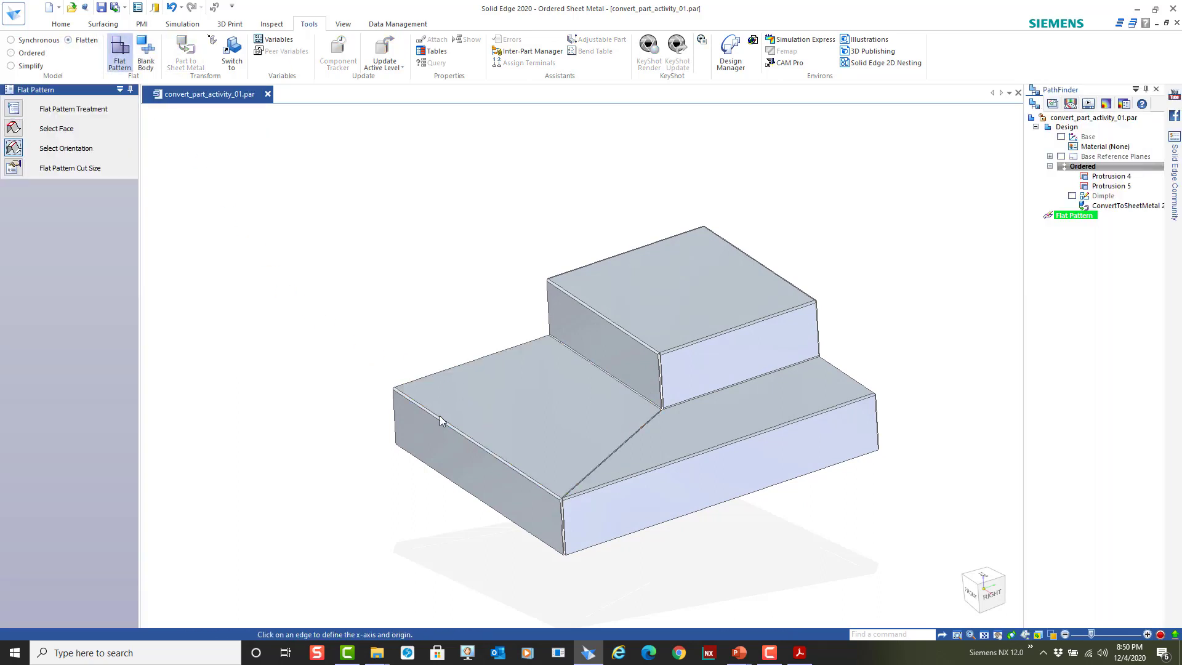
click(406, 395)
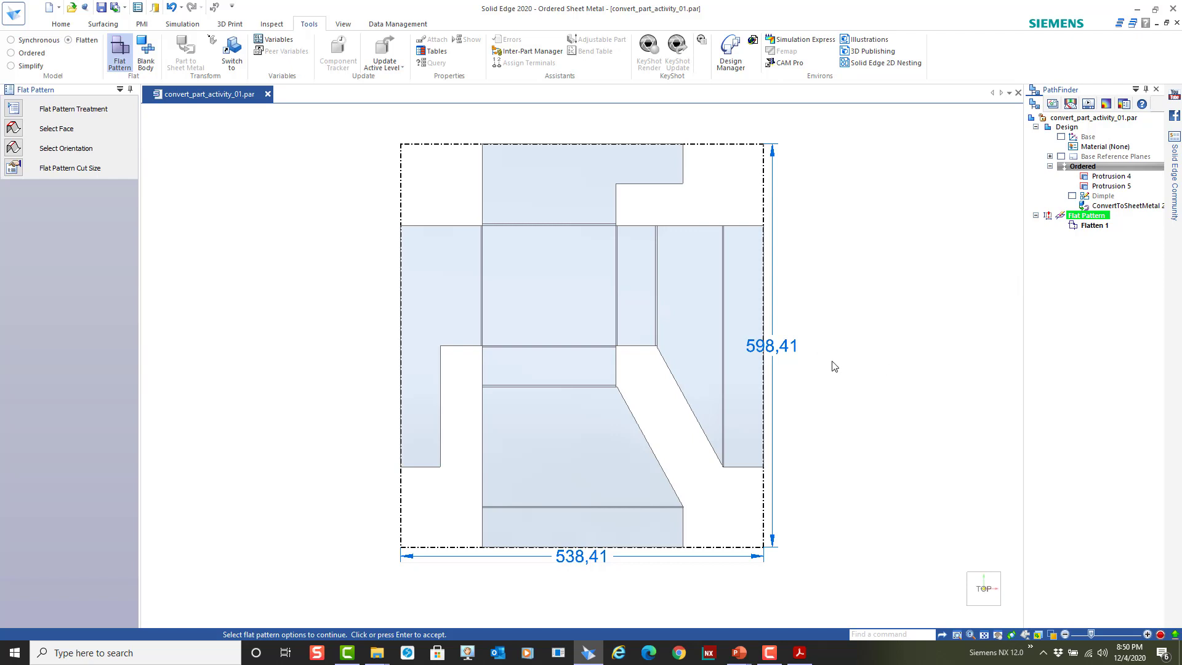
scroll(834, 361, down, 1)
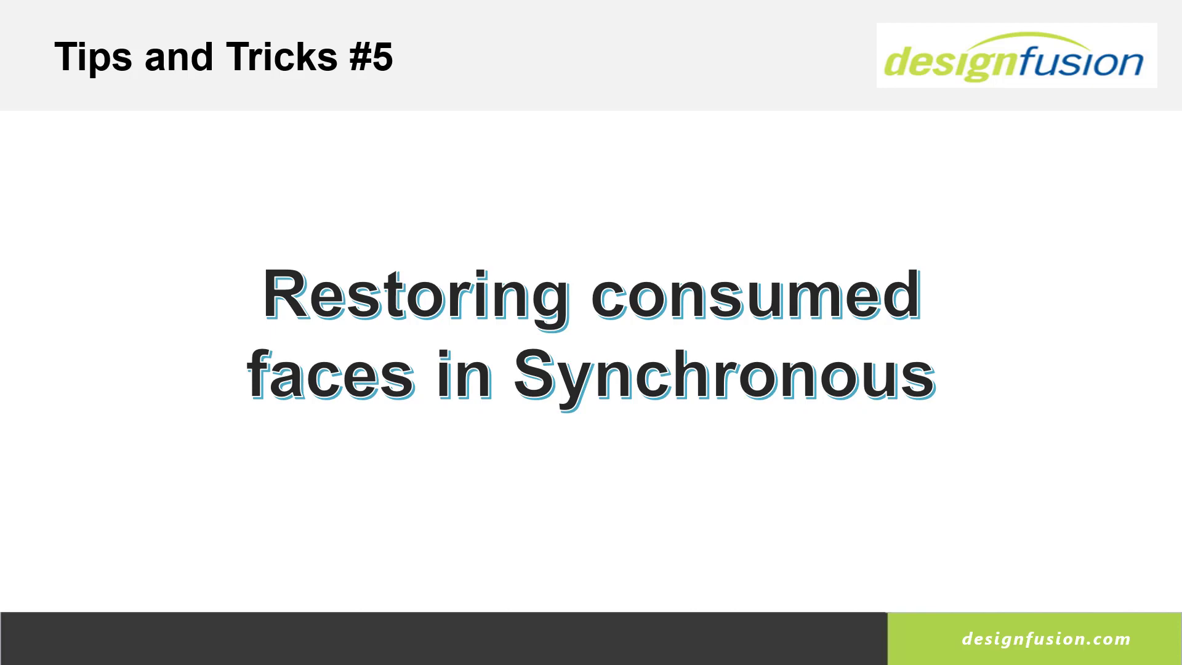
key(Right)
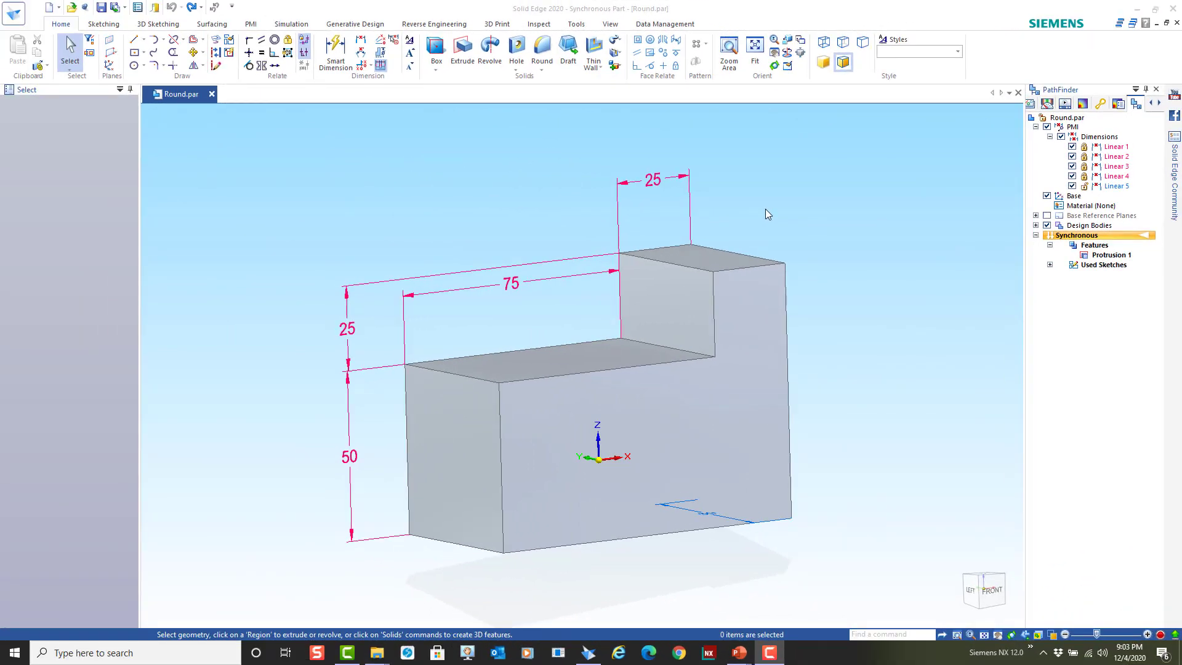
- In Round.par, apply a 25 mm round to the inner edge where the lower top face meets the raised block
scroll(540, 198, up, 1)
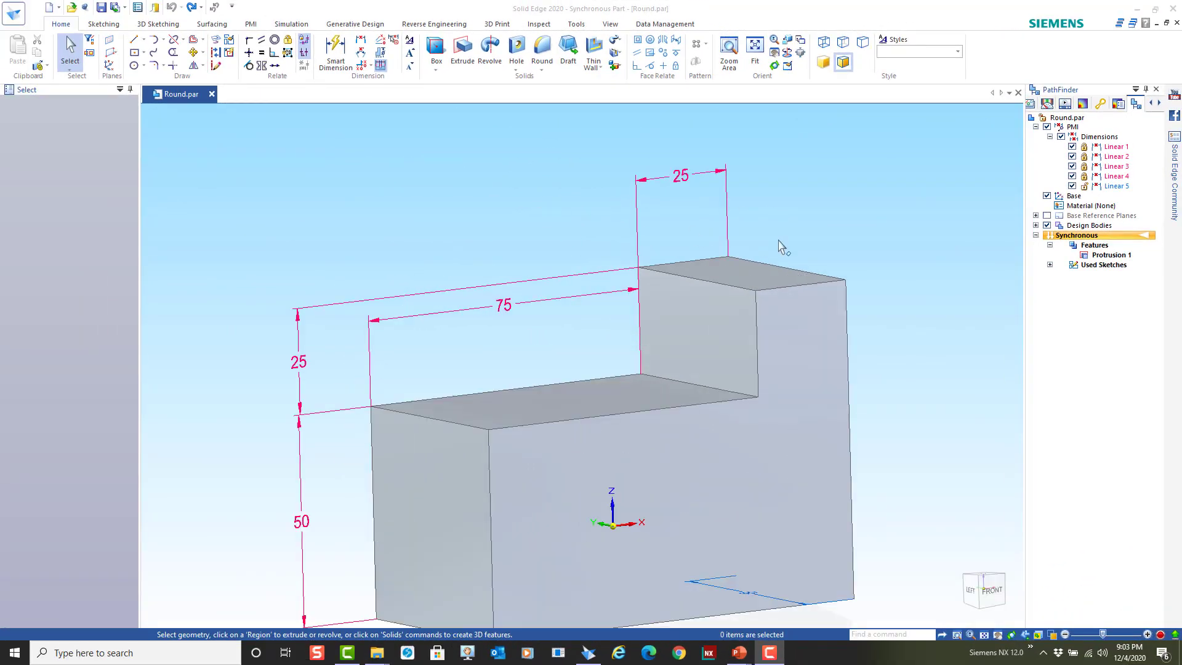
mouse_move(876, 264)
middle_down()
mouse_move(870, 251)
mouse_move(874, 270)
middle_up()
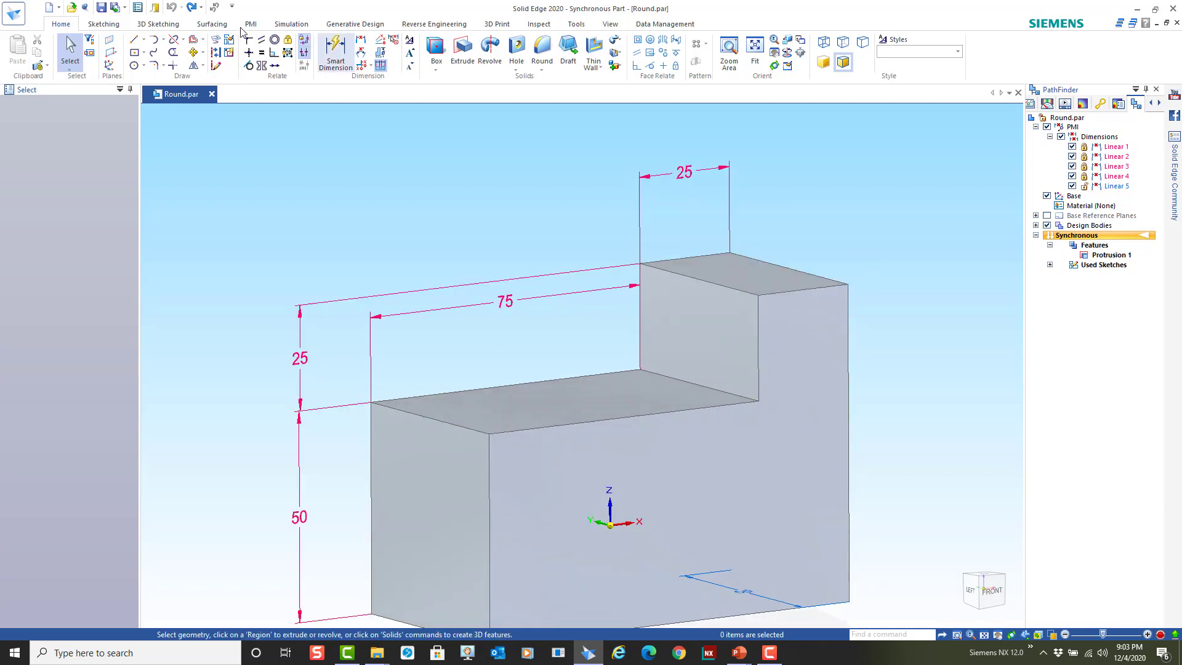
click(540, 50)
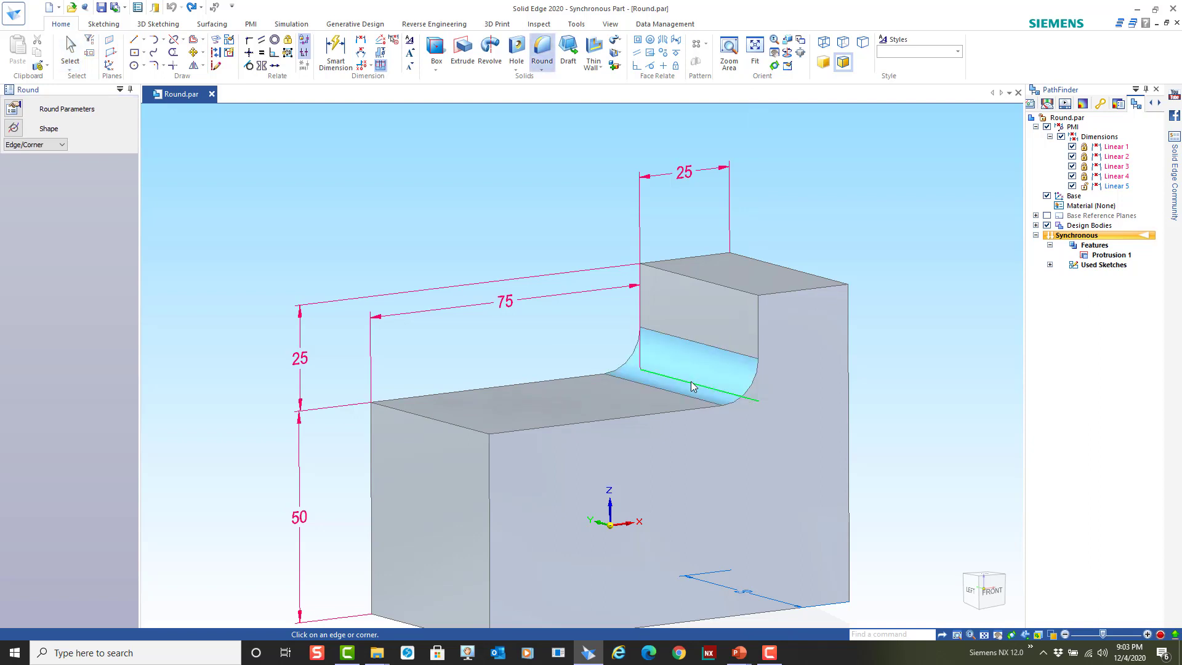
text(25)
key(Return)
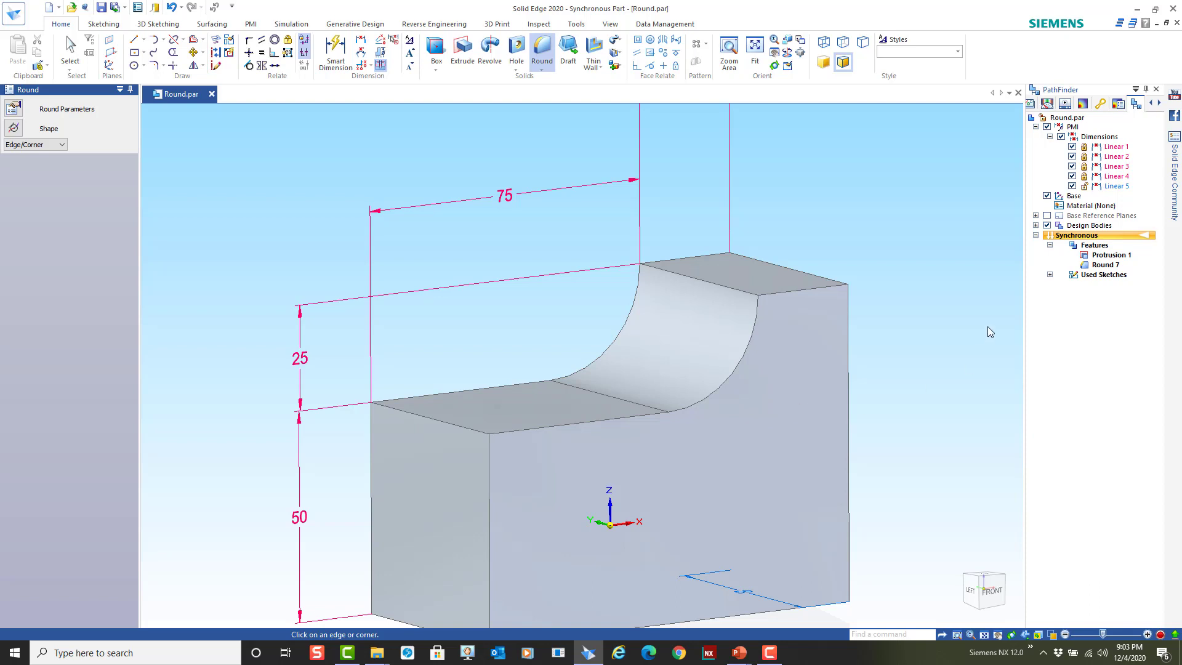
- Try to change the radius of the round between the lower top face and the raised block to 10 mm
scroll(927, 369, down, 2)
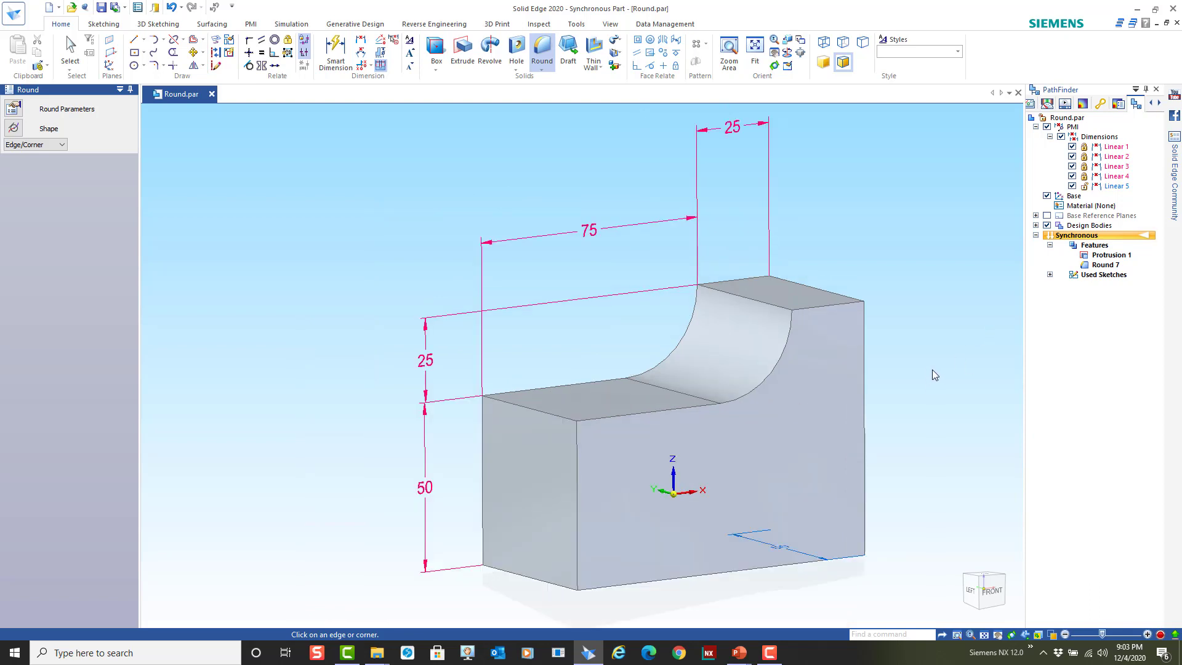
mouse_move(931, 369)
middle_down()
mouse_move(968, 374)
mouse_move(936, 363)
middle_up()
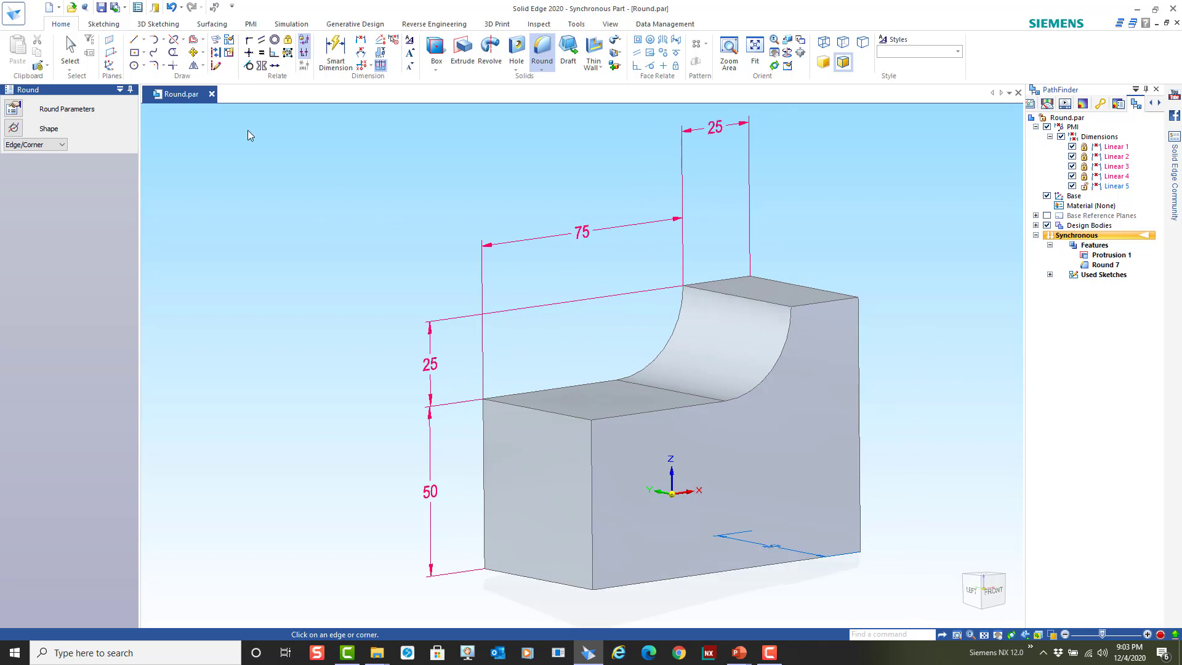
click(70, 53)
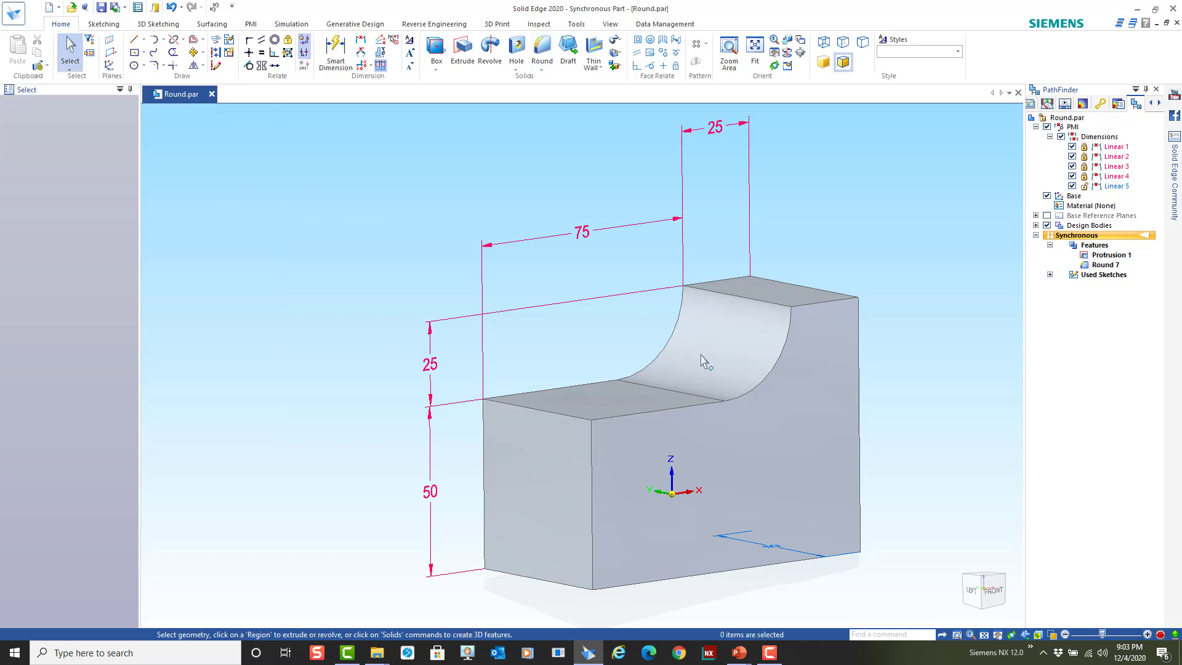
click(699, 357)
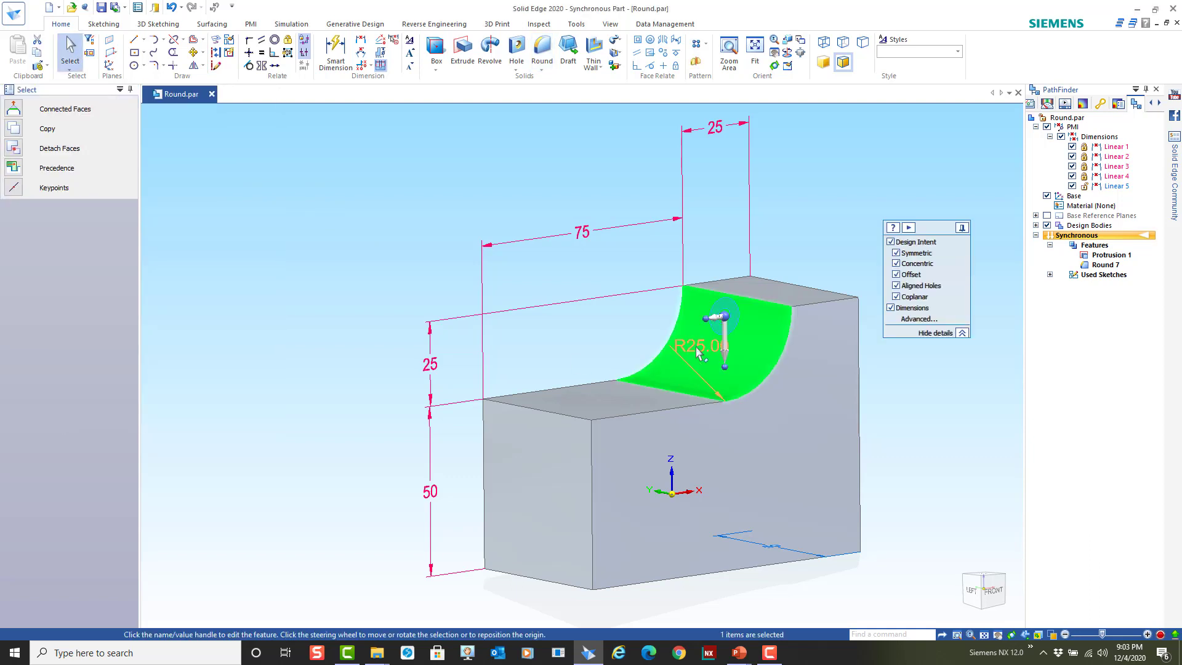
click(696, 348)
text(10)
key(Return)
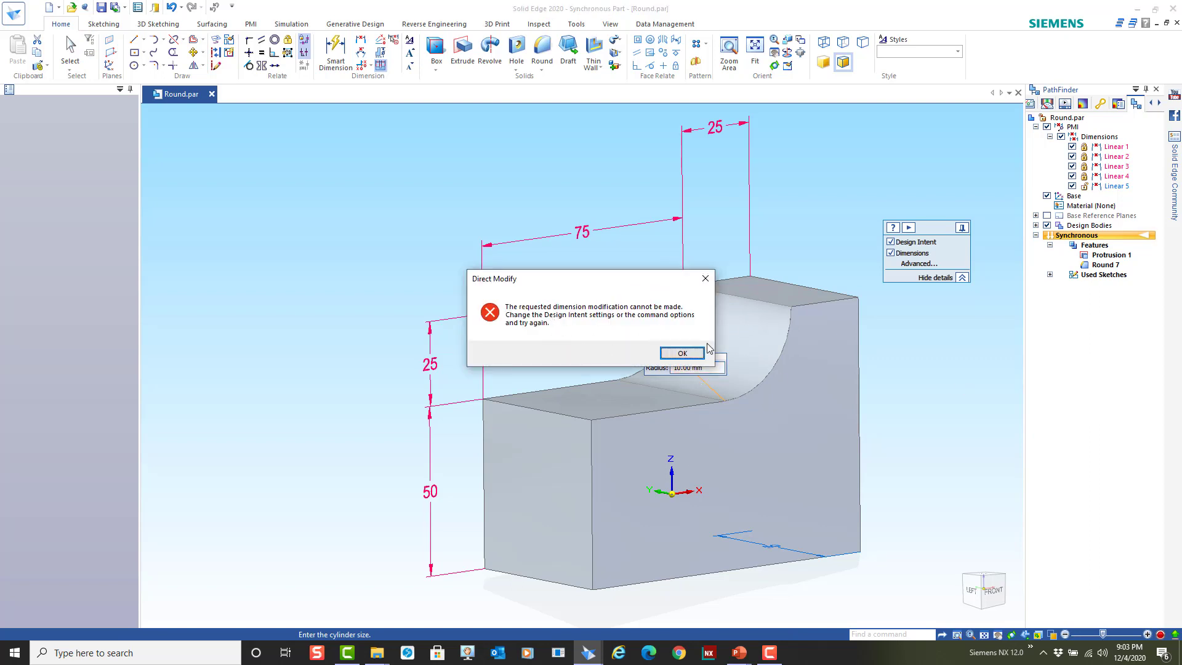
click(705, 278)
- Unlock the 25 mm height dimension between the lower top face and the raised block's top
click(434, 367)
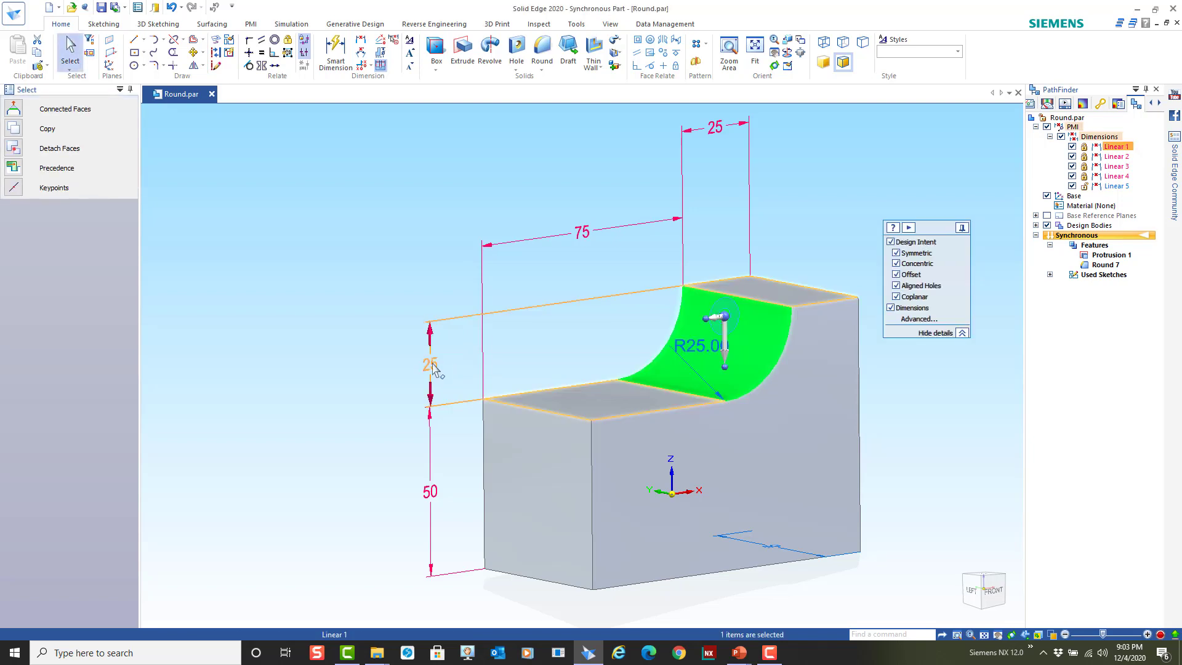
click(434, 366)
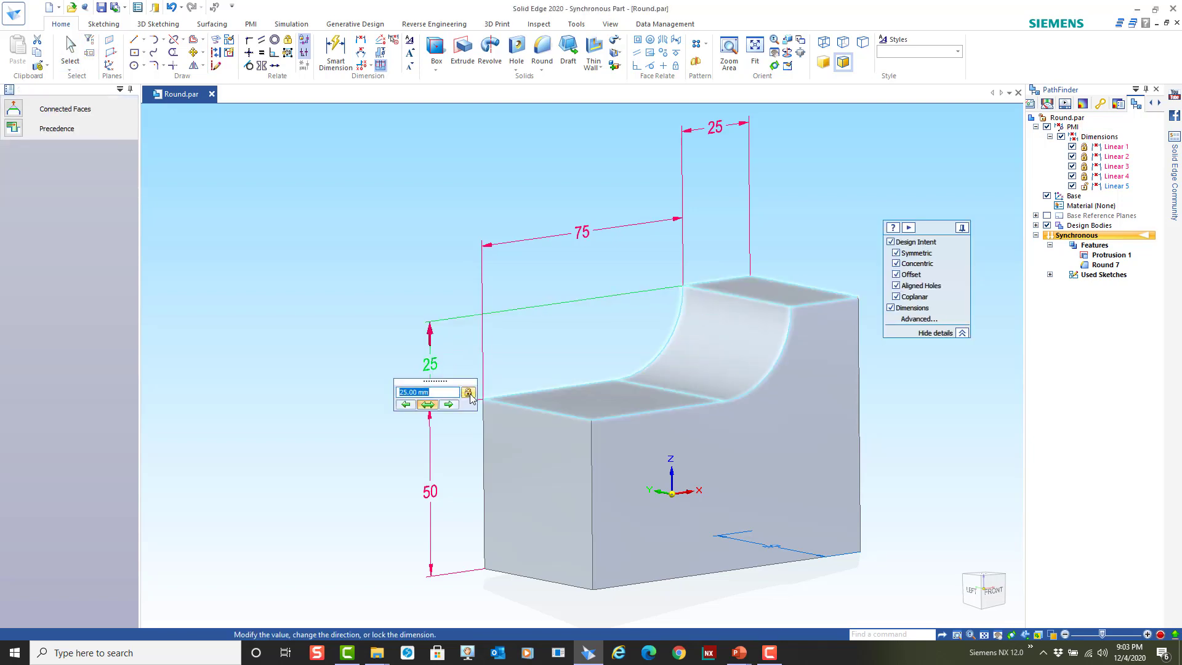
click(468, 392)
click(964, 474)
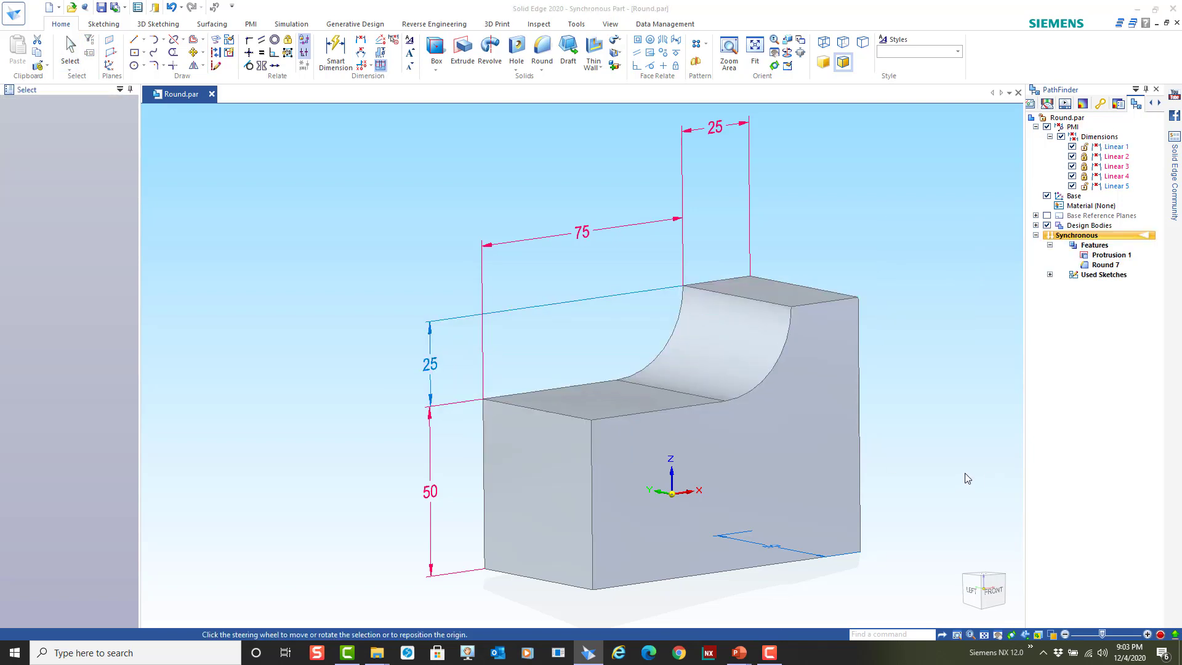
- Set the round's radius to 10 mm, and undo both the radius change and the unlocking of the height dimension
click(734, 351)
key(Escape)
click(696, 349)
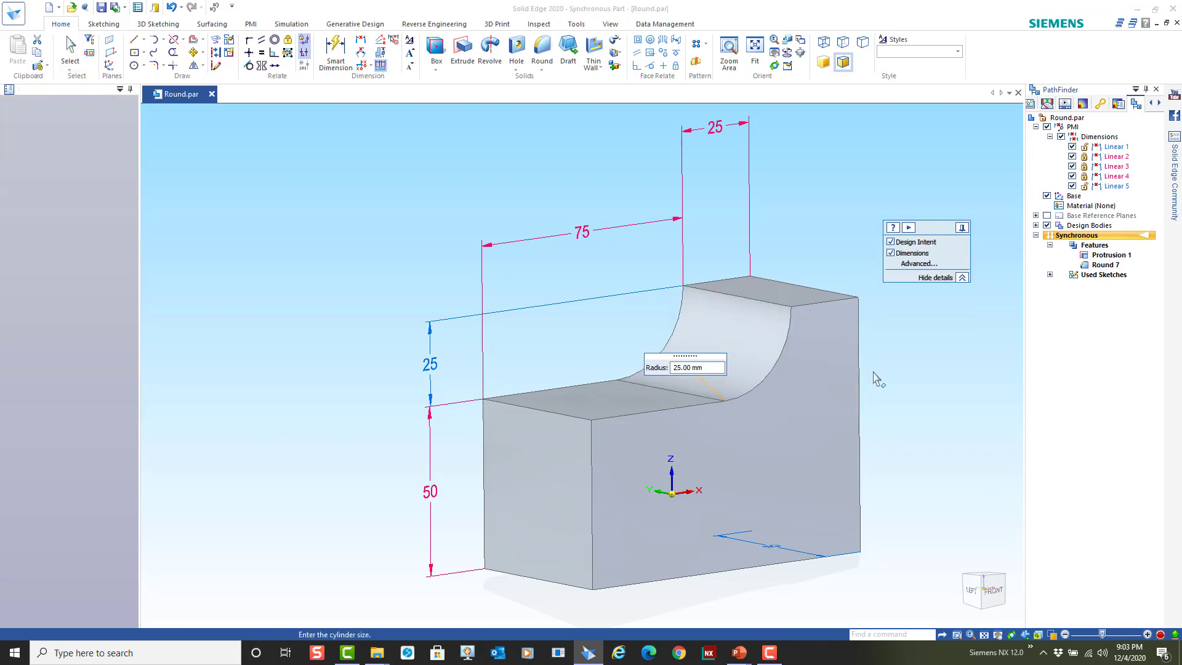
text(10)
key(Return)
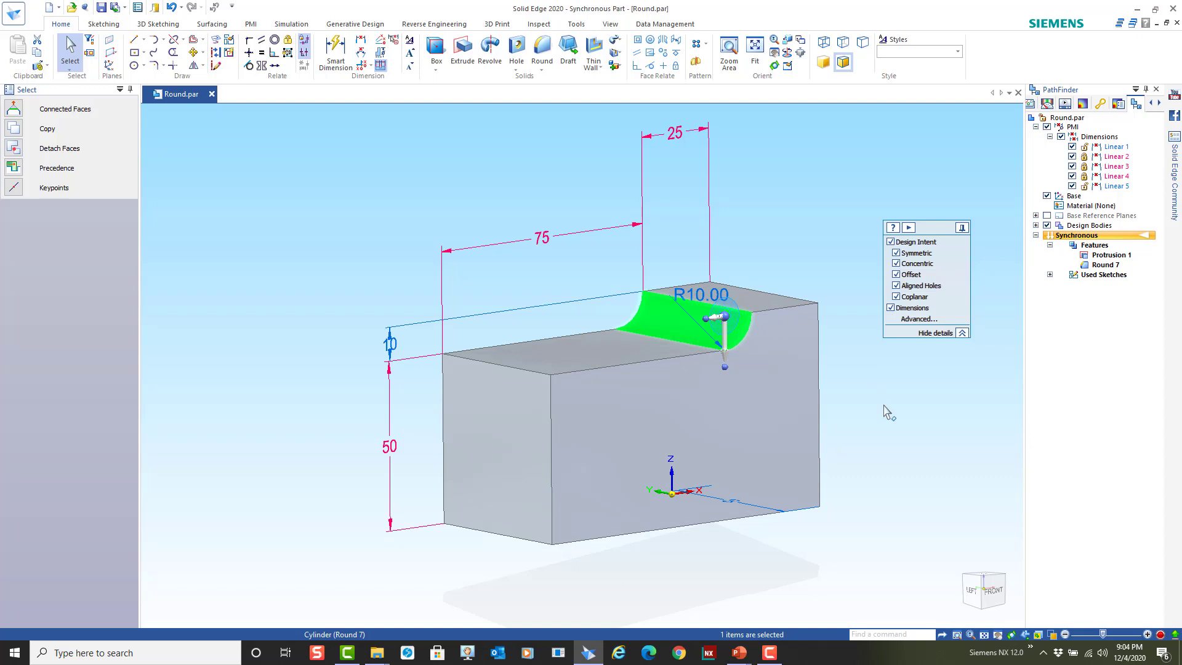
click(172, 8)
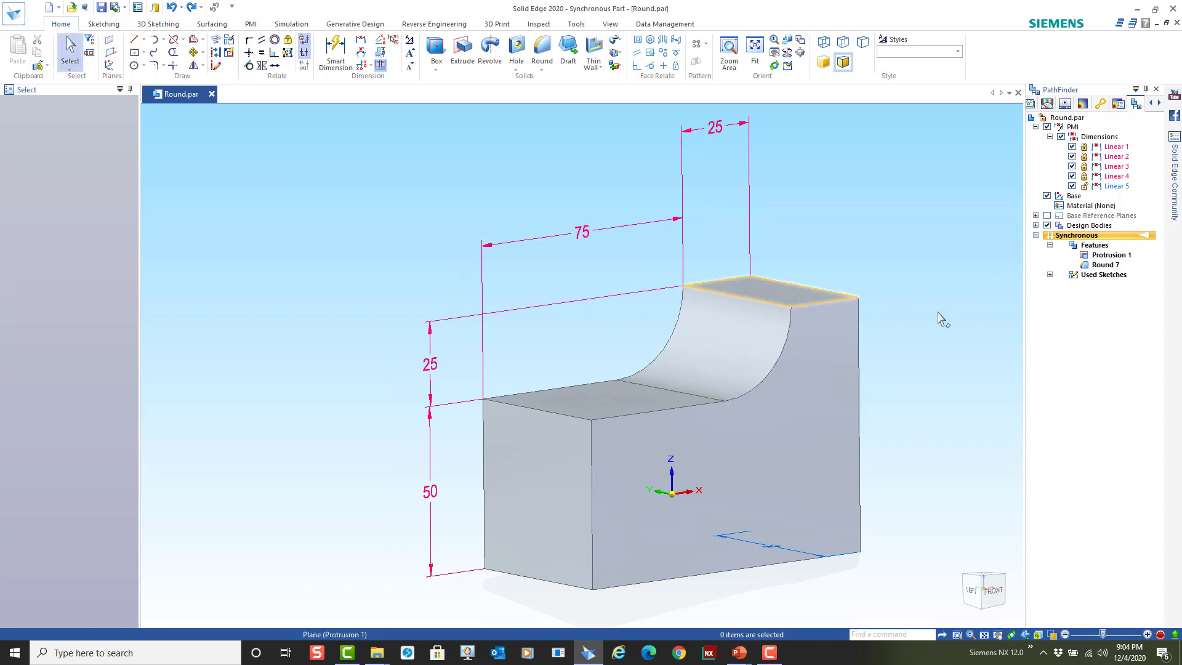
- Sketch two crossing lines on the front face, about 29 mm down from the round's upper end and about 33 mm across from its lower end
middle_drag(931, 323, 892, 312)
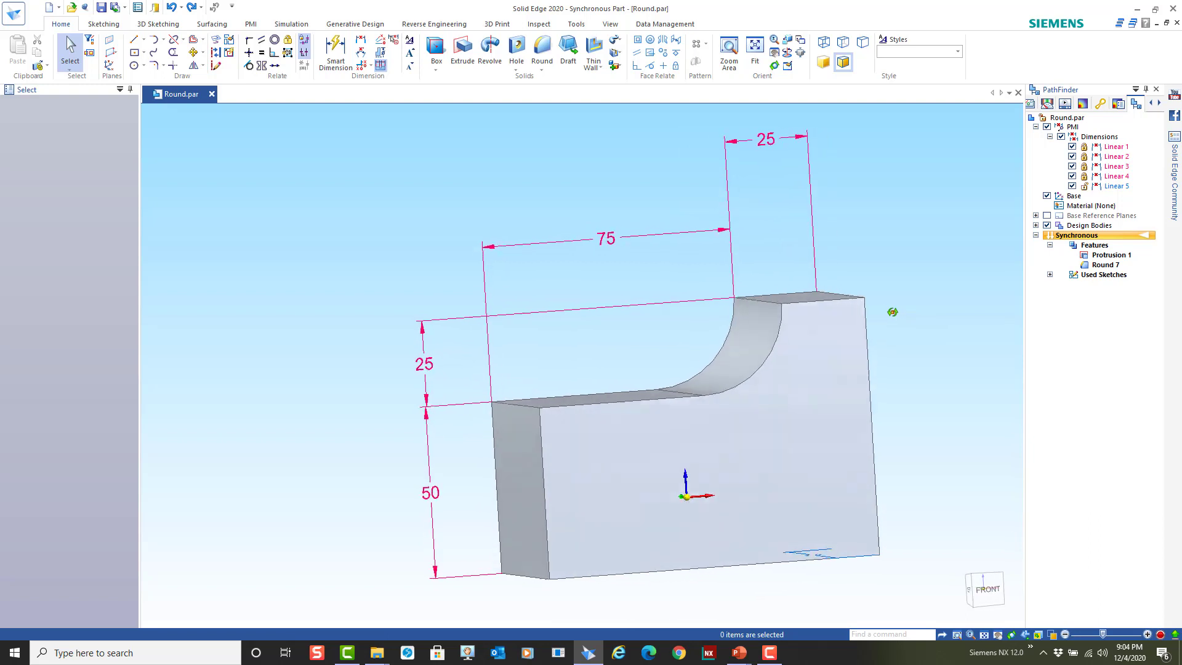
click(134, 42)
scroll(856, 345, up, 4)
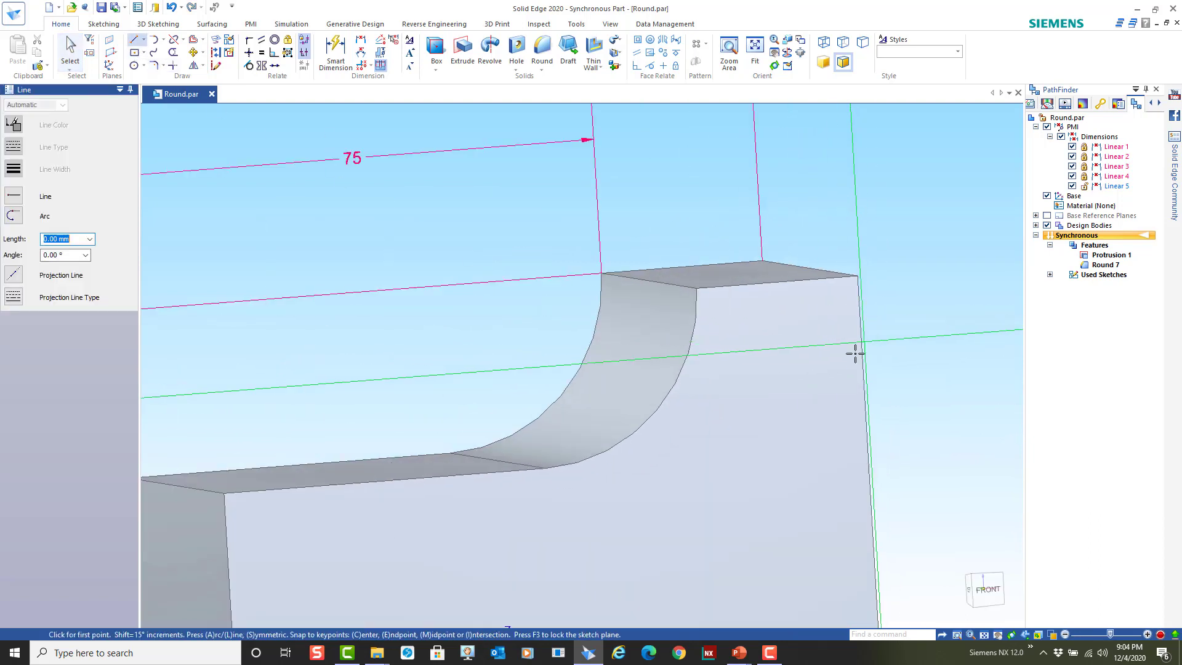
click(696, 288)
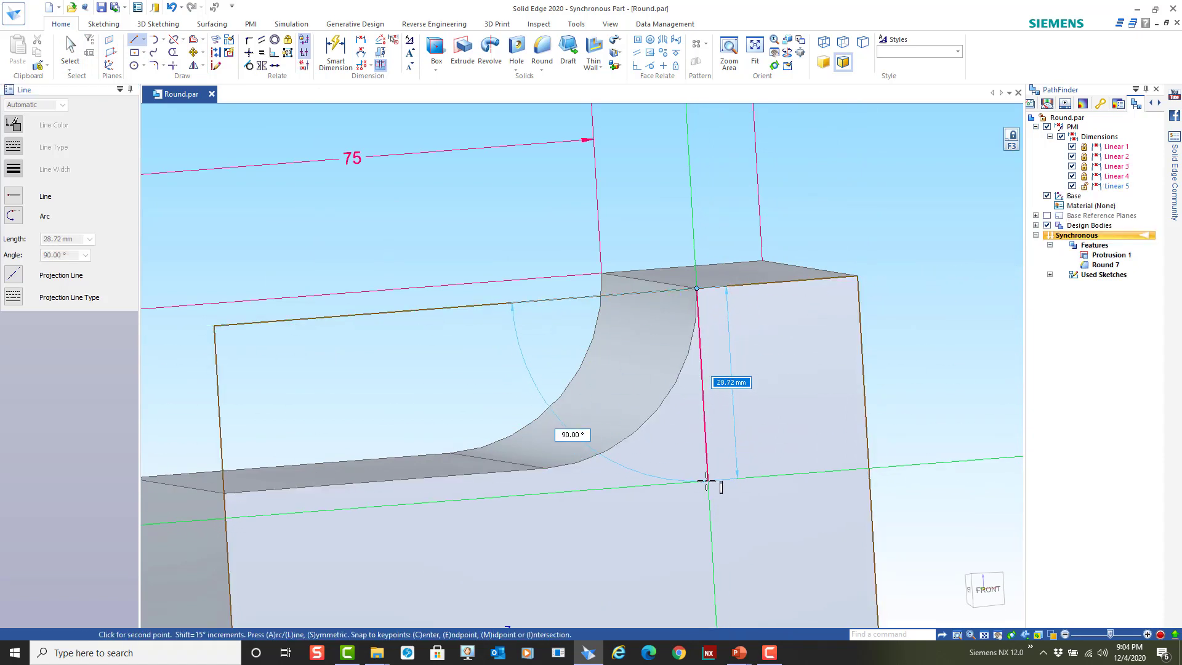
click(706, 480)
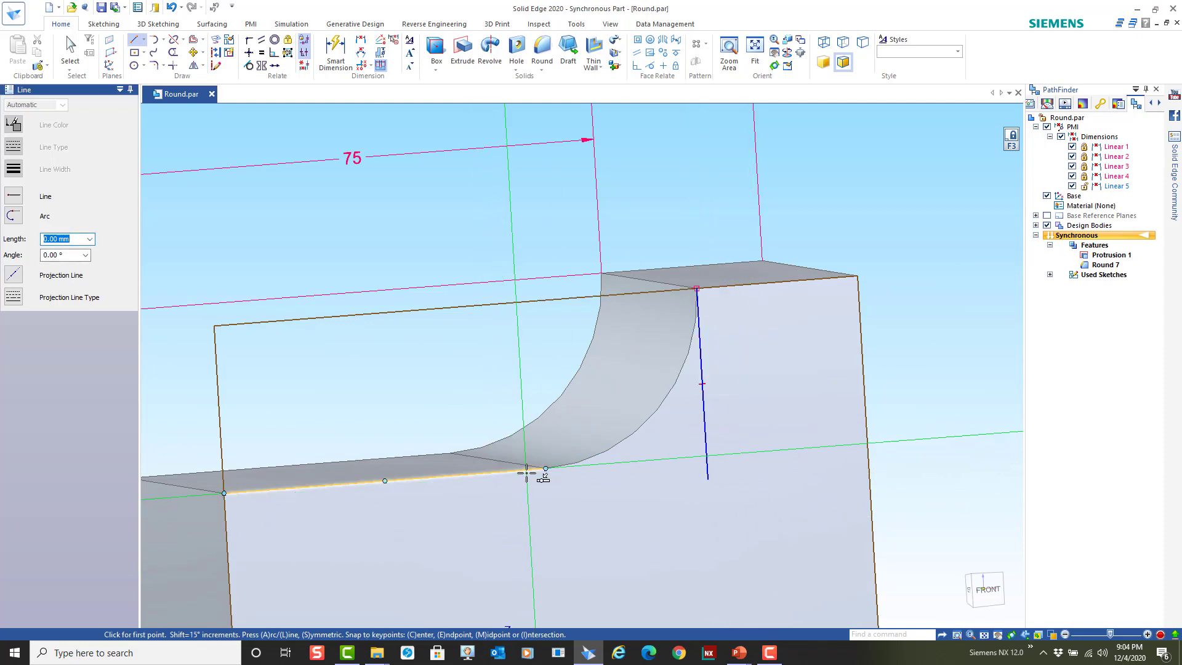
click(546, 469)
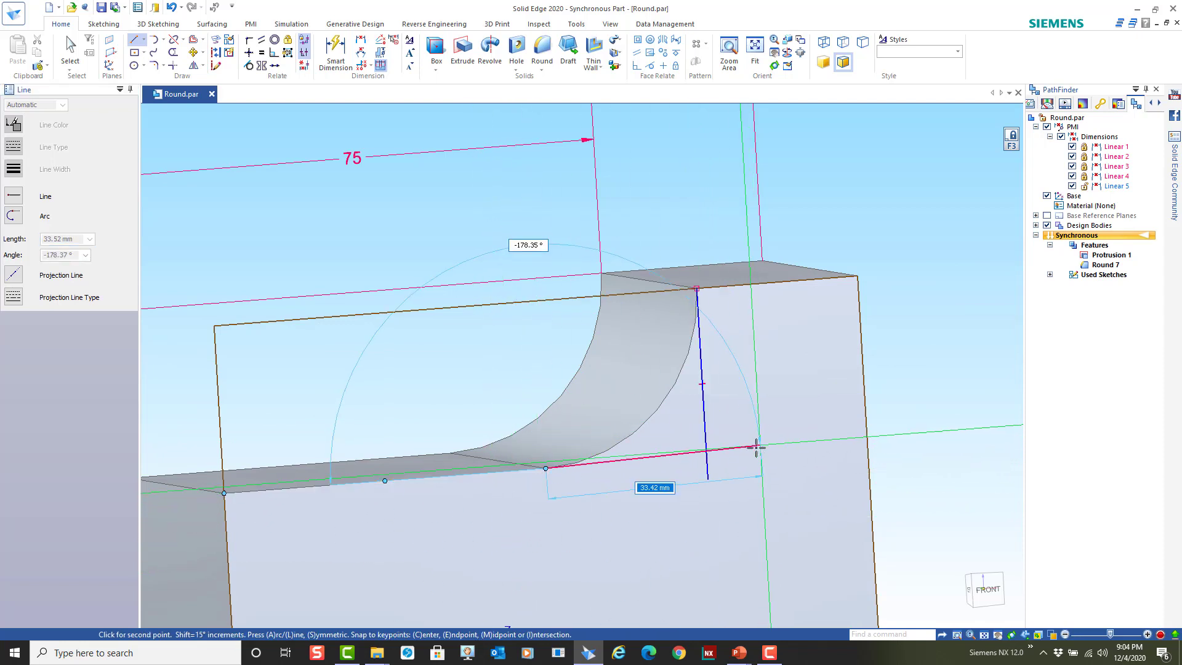
click(756, 453)
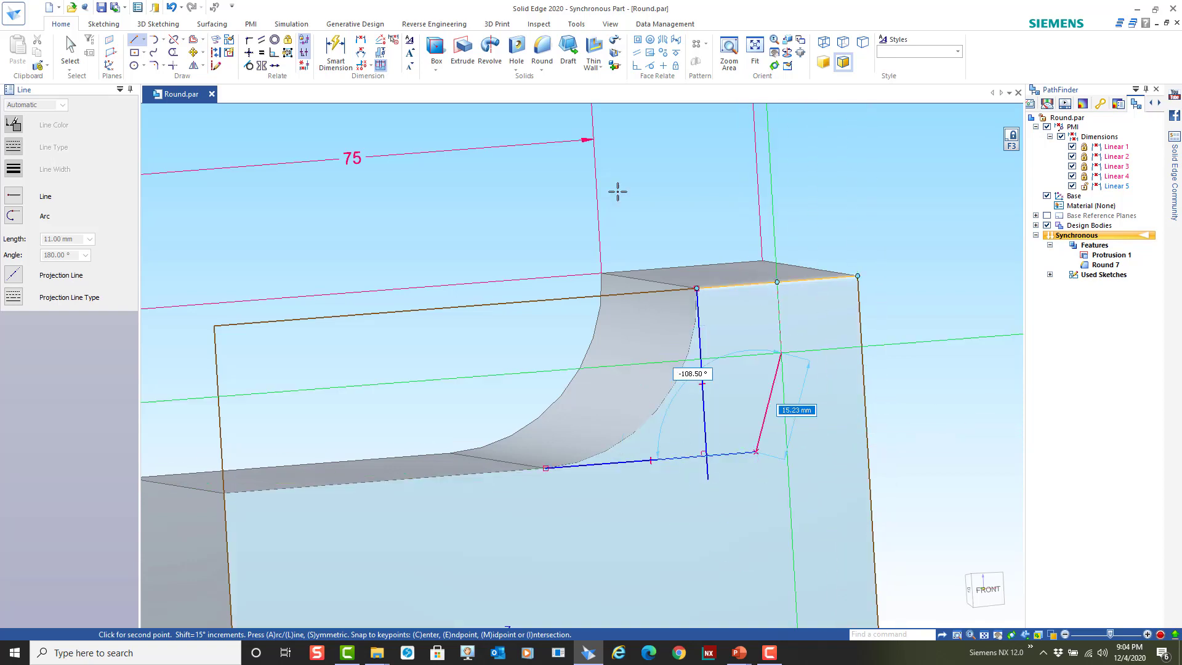
click(70, 44)
- Cut the region between the round and the two sketch lines with a Through All extrude to restore the sharp corner
key(ctrl+i)
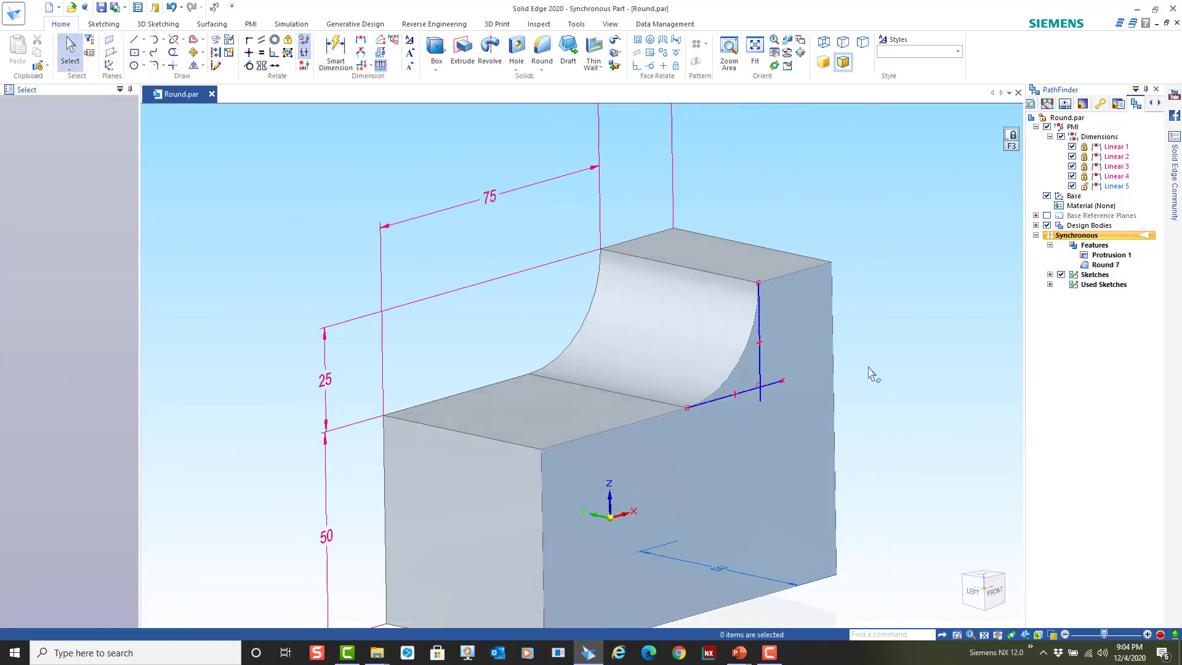
click(746, 368)
click(721, 363)
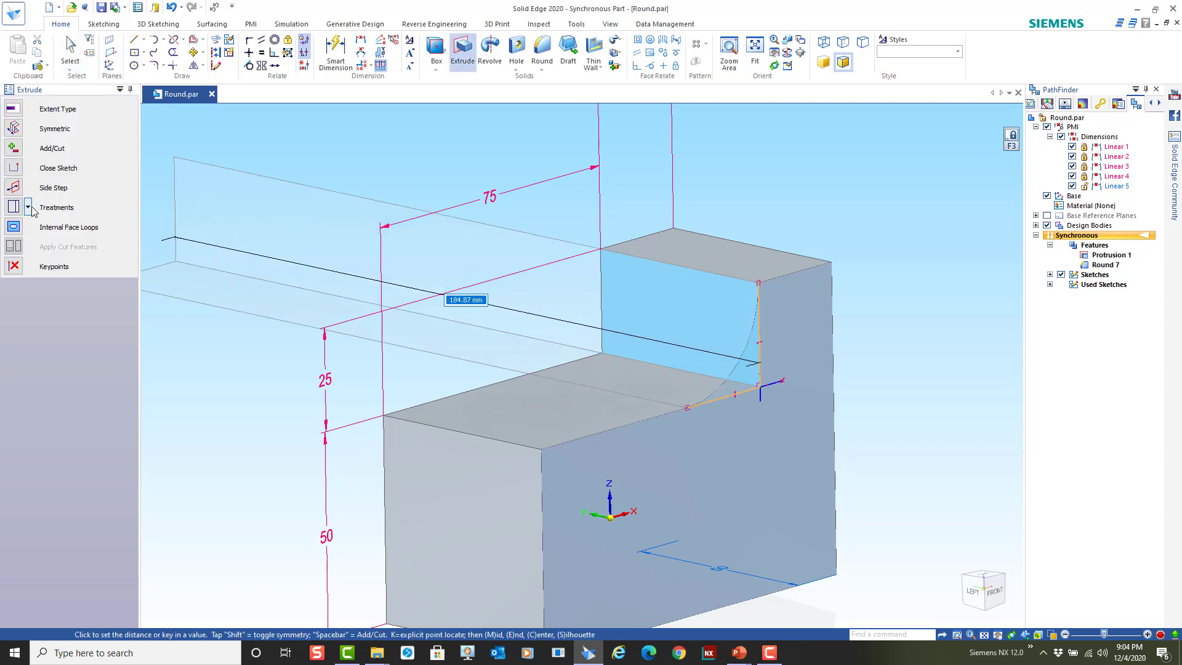
click(13, 110)
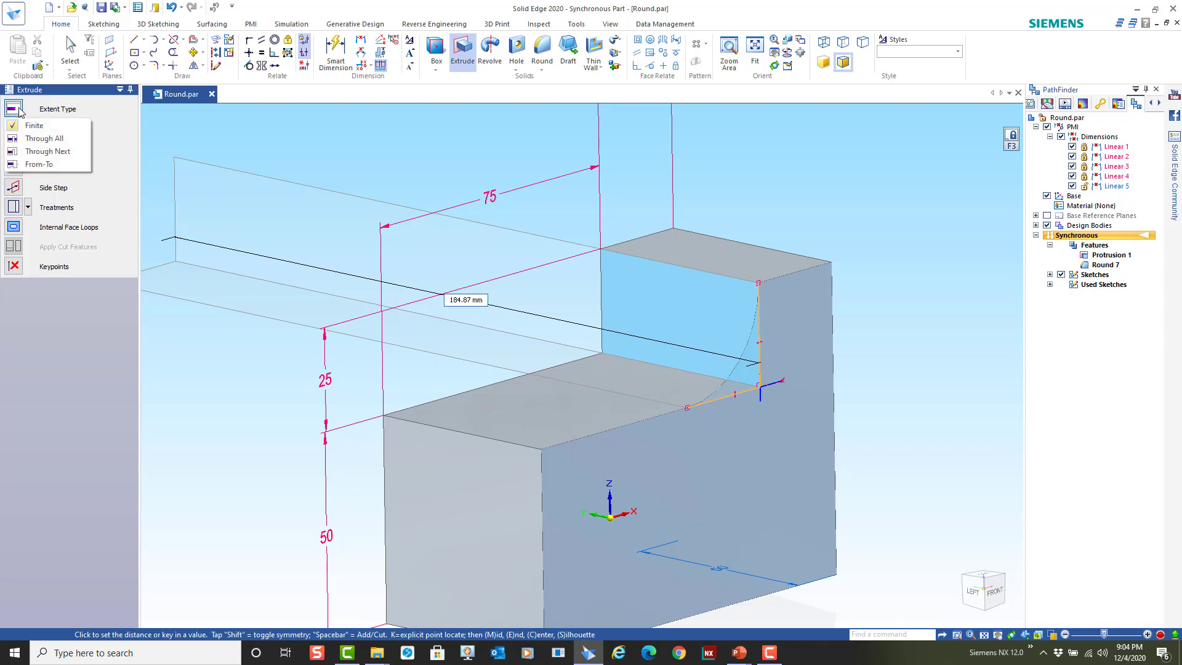
click(56, 139)
click(332, 258)
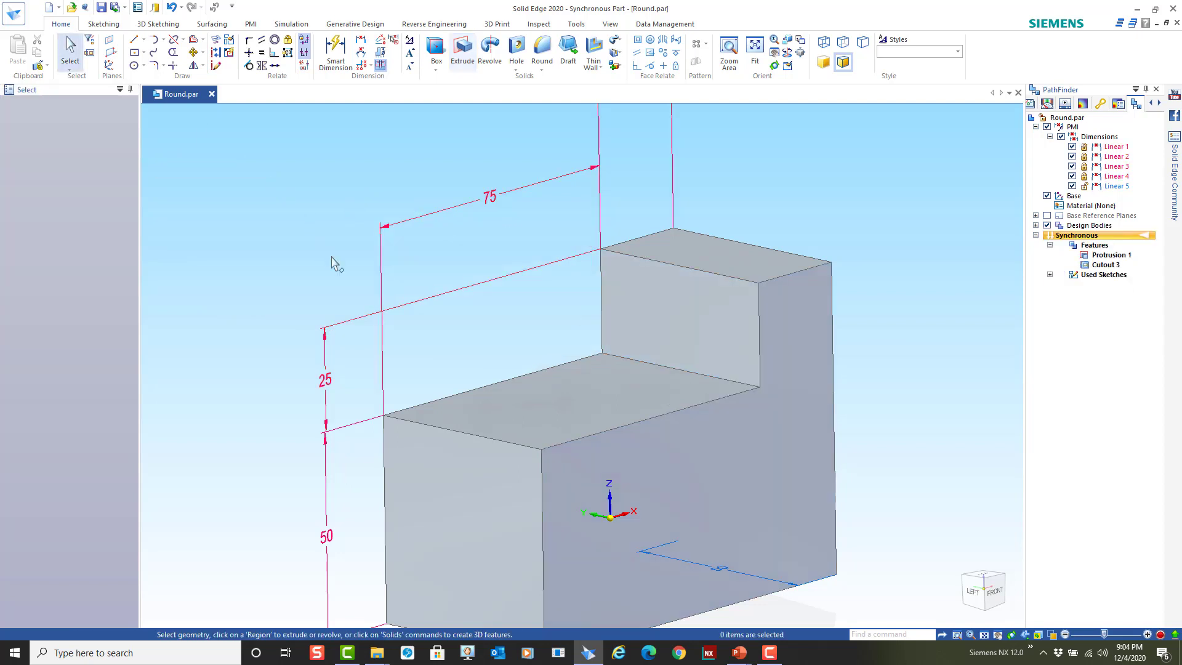
- Apply a 10 mm round to the restored inner edge between the lower top face and the raised block's wall
click(541, 51)
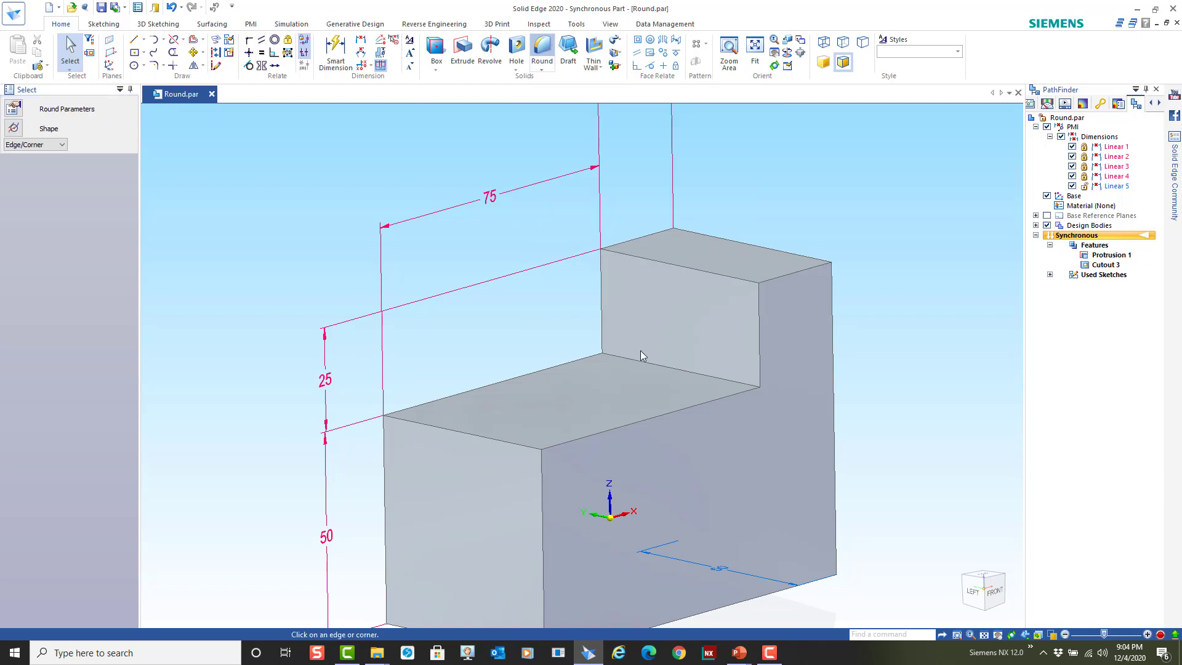
click(663, 364)
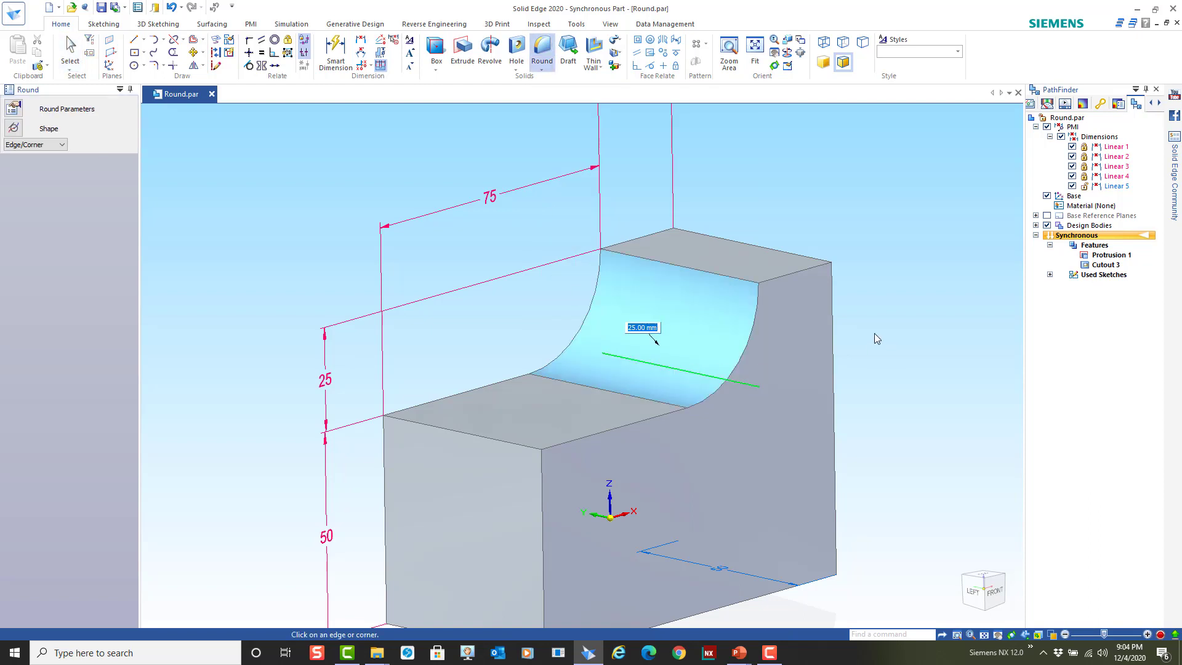
text(10)
key(Return)
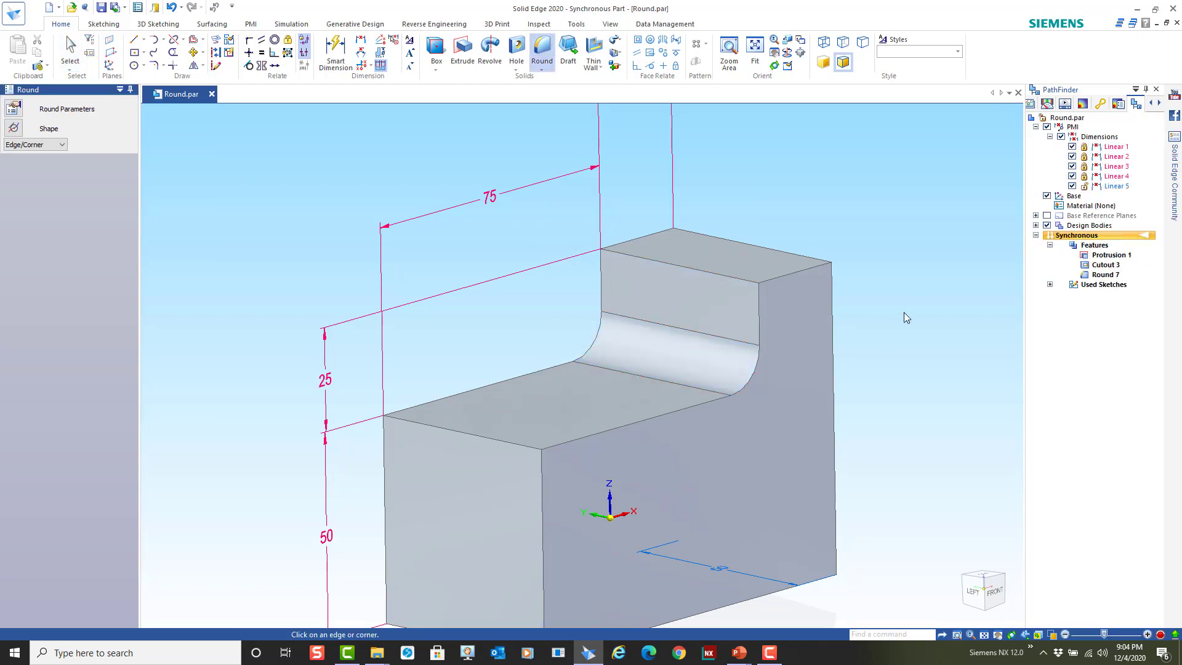
middle_drag(951, 314, 756, 380)
scroll(894, 372, down, 2)
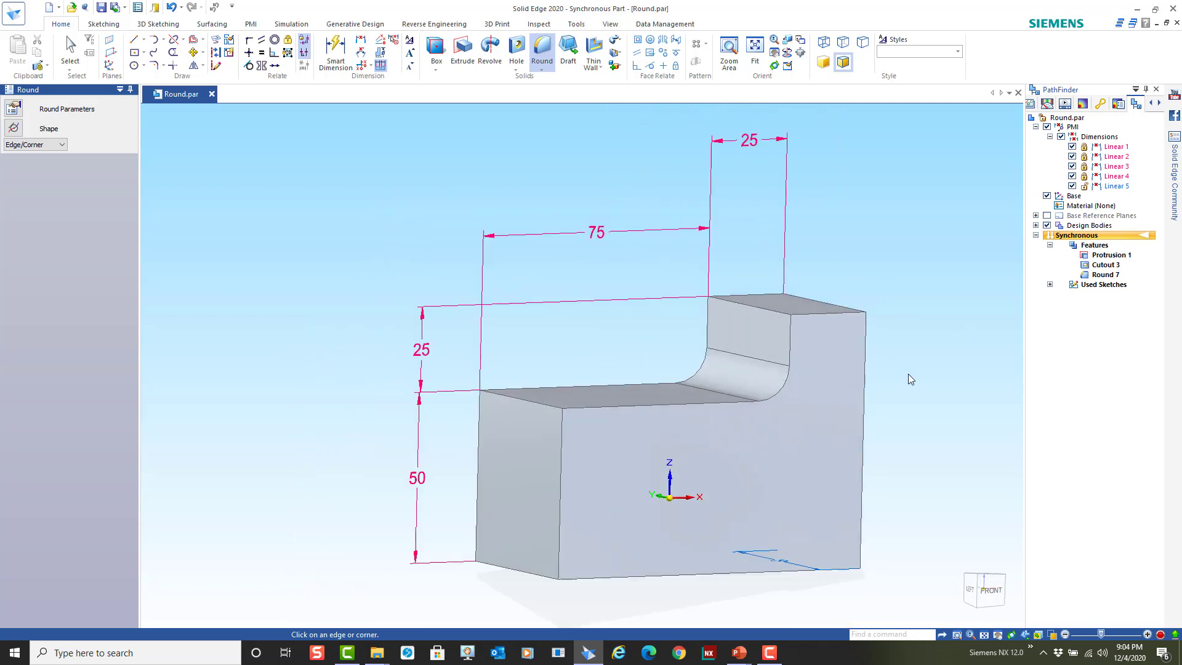
mouse_move(908, 373)
middle_down()
mouse_move(879, 364)
mouse_move(921, 367)
middle_up()
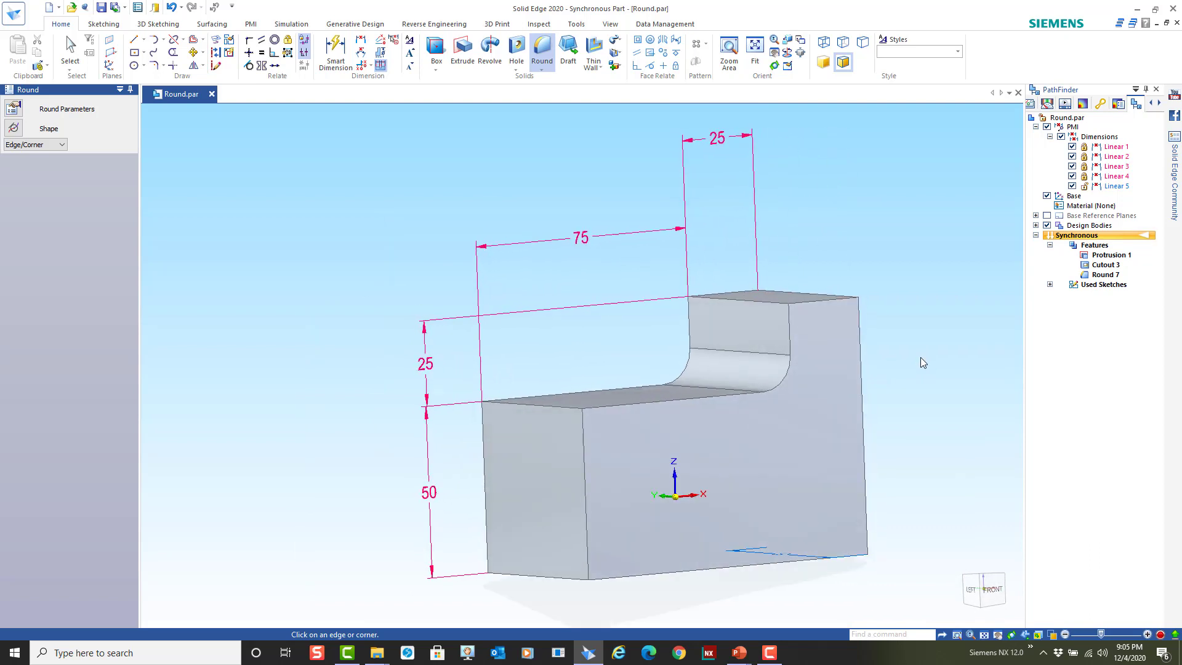
- Undo the 10 mm round, the cutout, the sketch lines and the original 25 mm round, back to the sharp stepped block
click(172, 7)
click(172, 8)
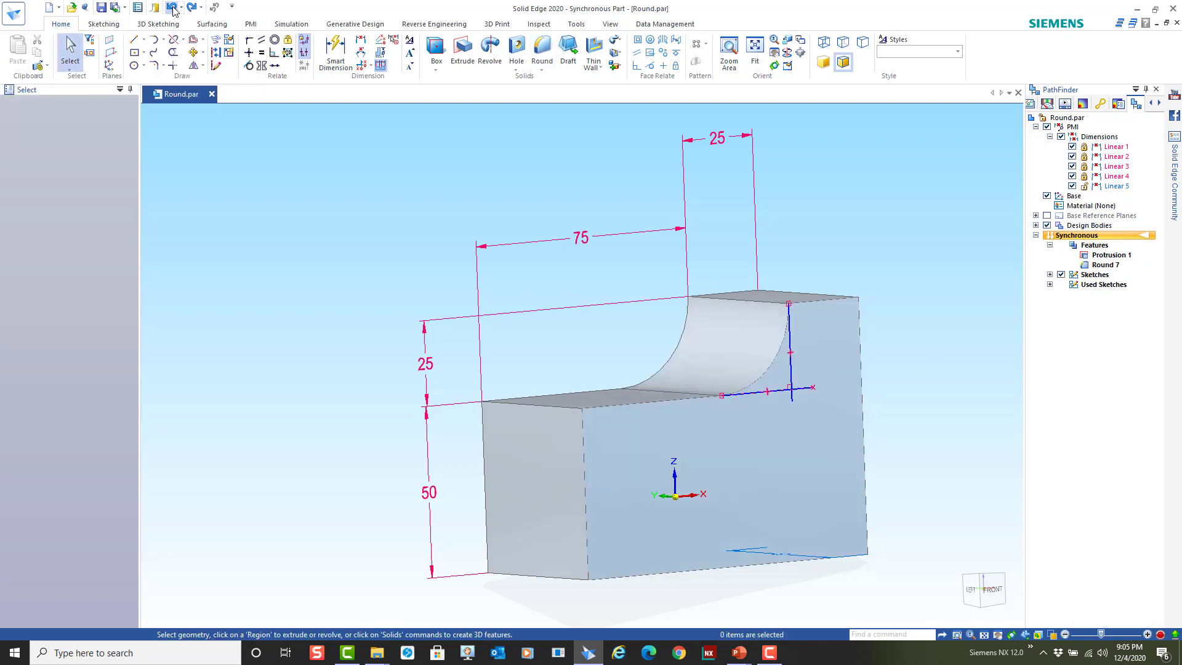
click(172, 8)
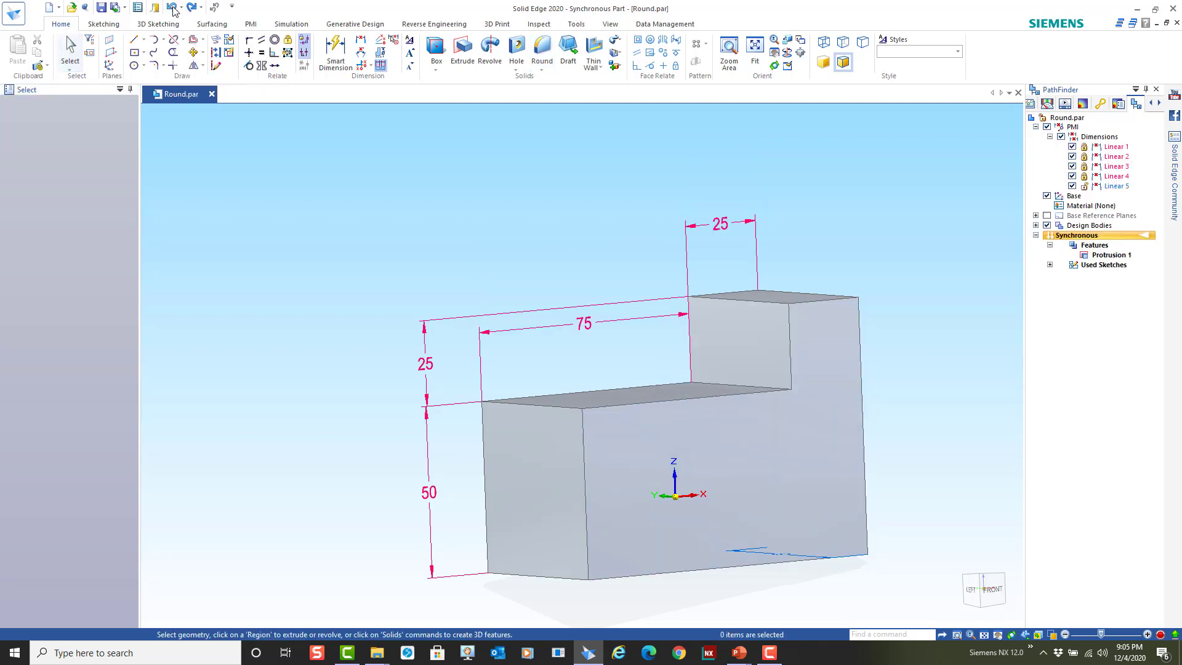
- Switch the part from the Synchronous to the Ordered modeling environment
scroll(924, 338, up, 1)
scroll(922, 342, down, 1)
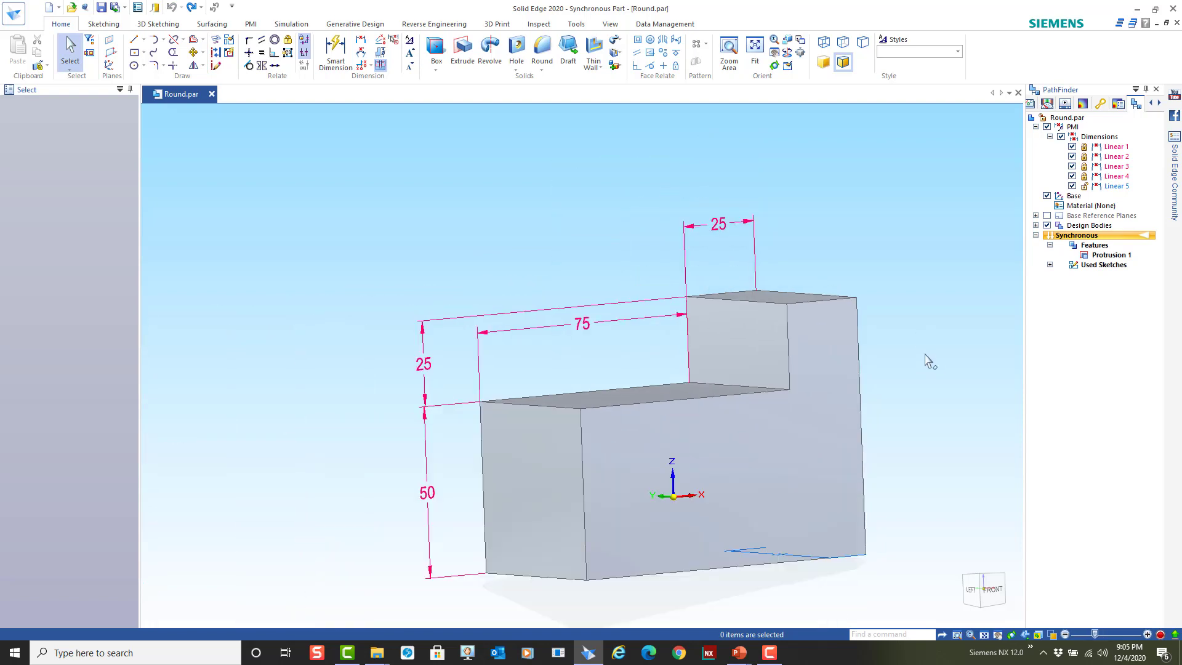
shift+middle_drag(923, 352, 877, 334)
scroll(860, 325, up, 1)
scroll(863, 347, down, 1)
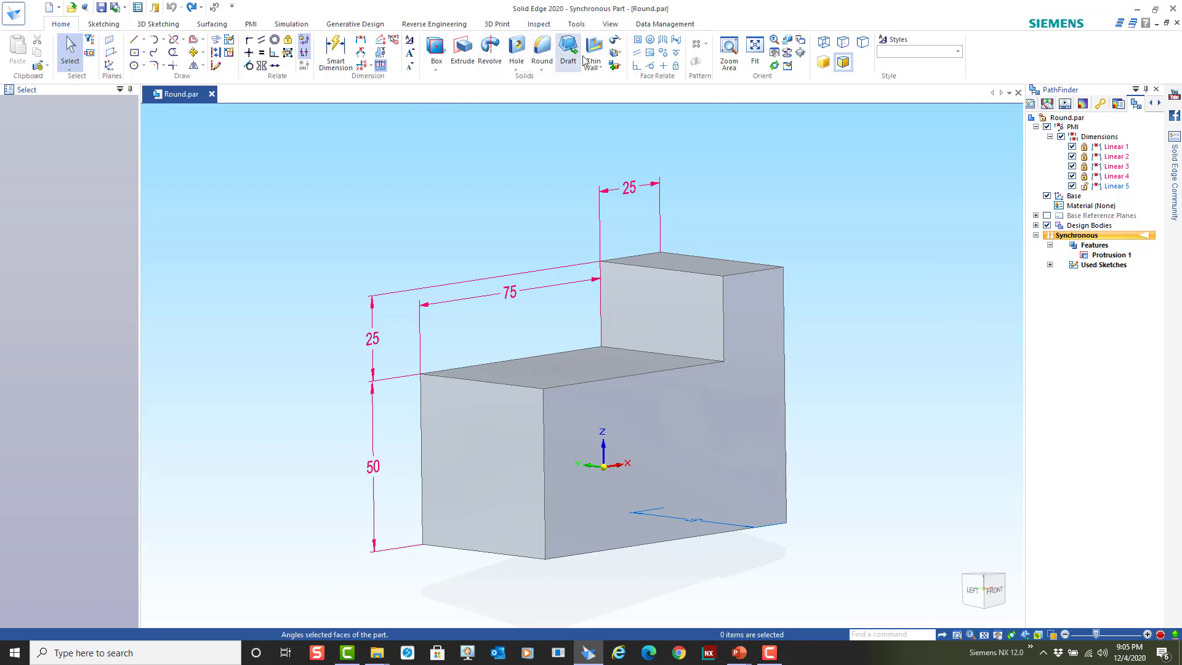
click(576, 25)
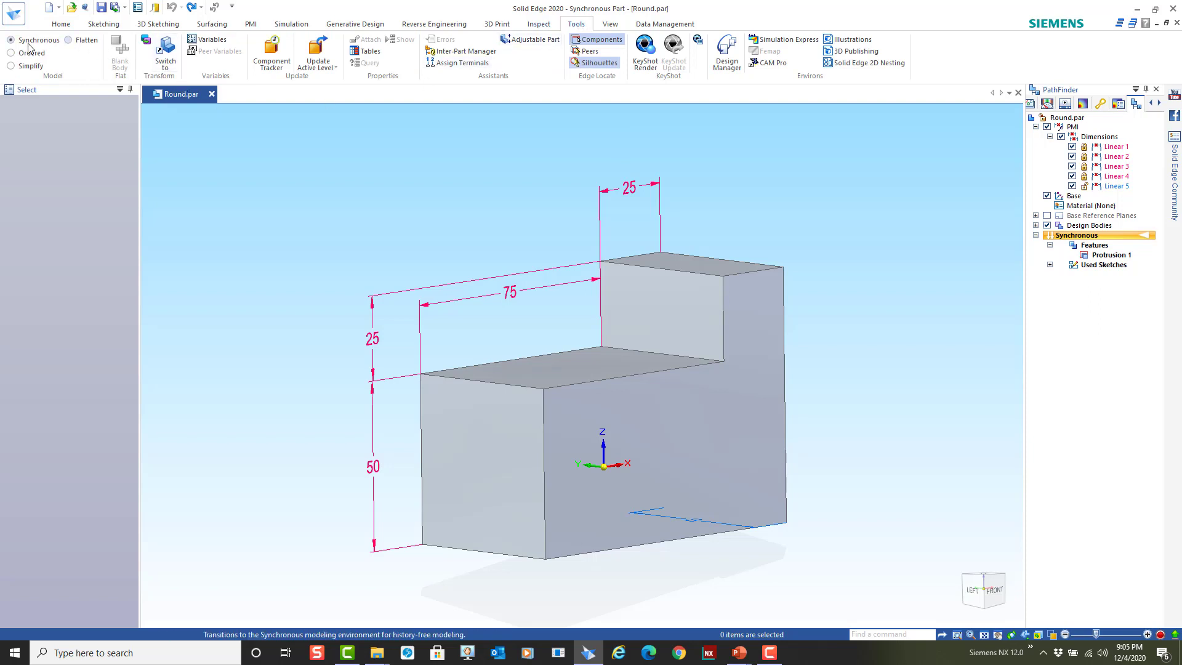
click(11, 55)
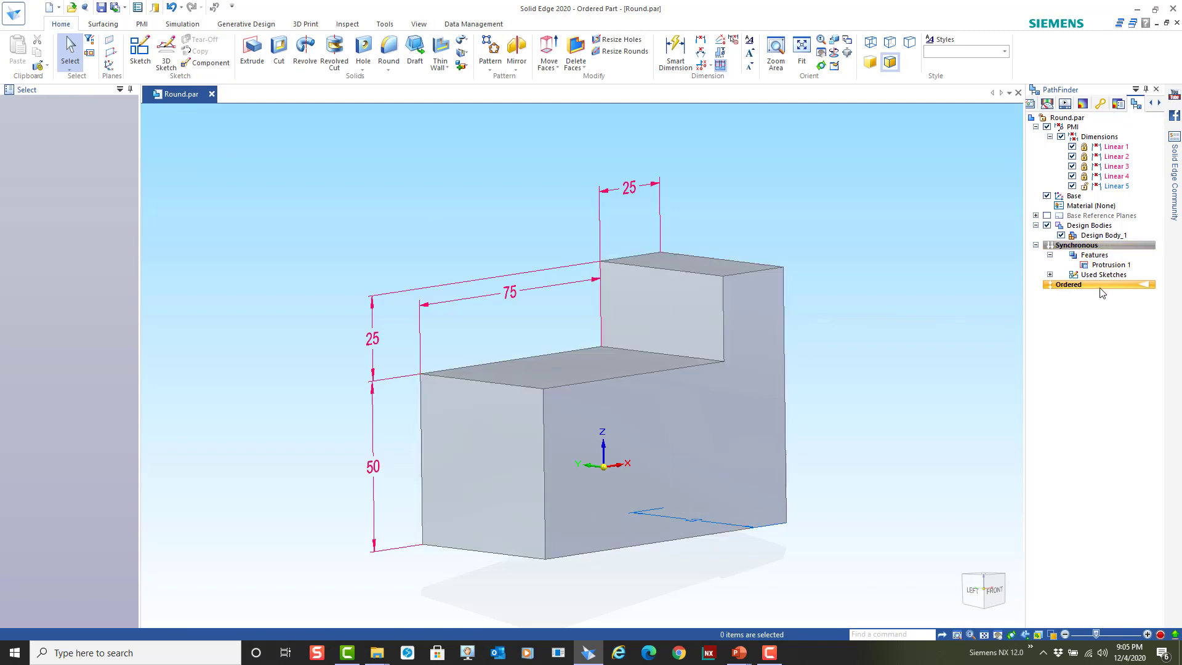
- Add an ordered 25 mm round to the inner edge between the lower top face and the raised block's wall
click(389, 50)
click(650, 354)
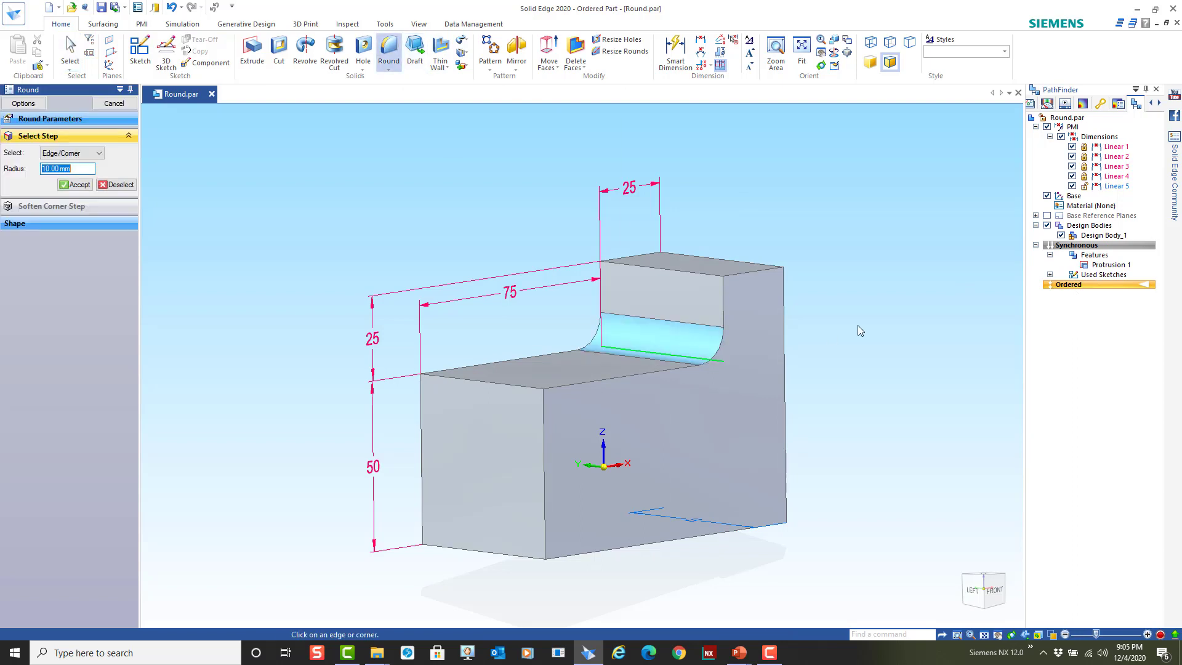
text(25)
key(Return)
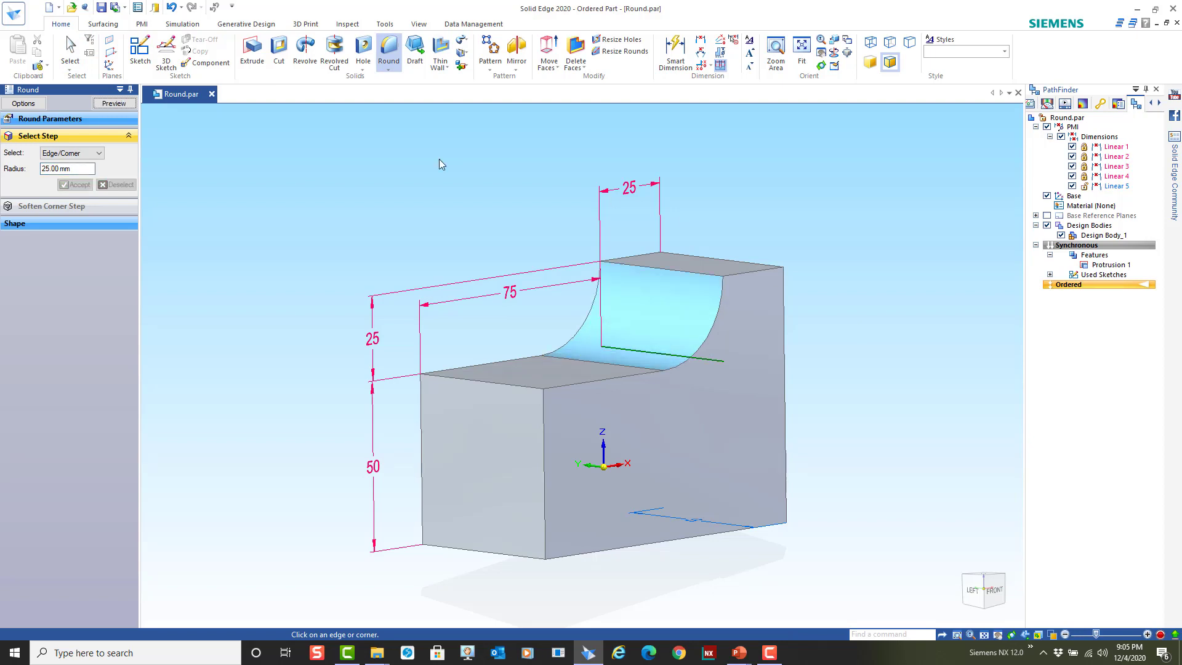
click(114, 104)
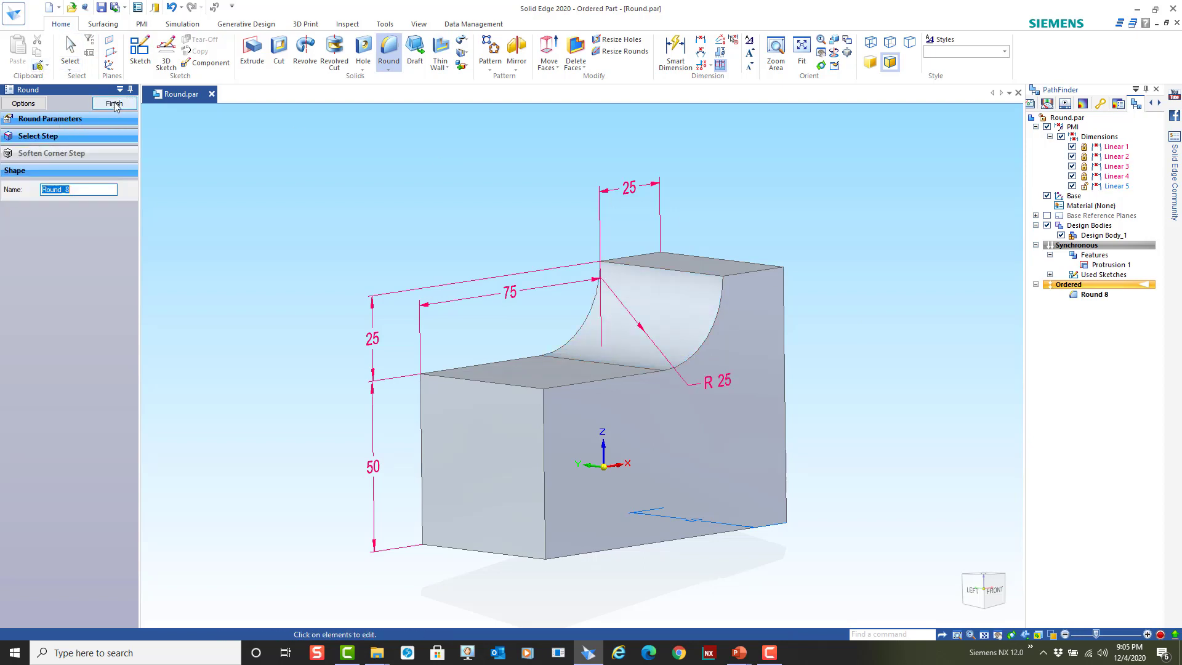
- Finish the round feature and use Dynamic Edit to set its radius to 10 mm
click(113, 103)
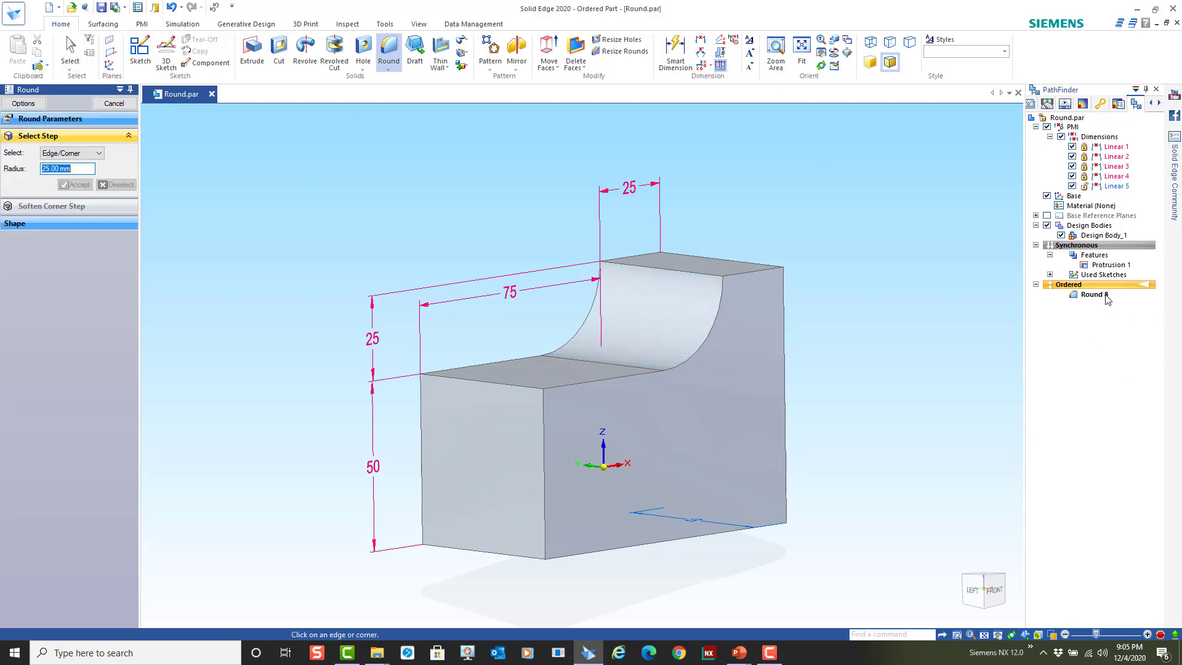
click(70, 50)
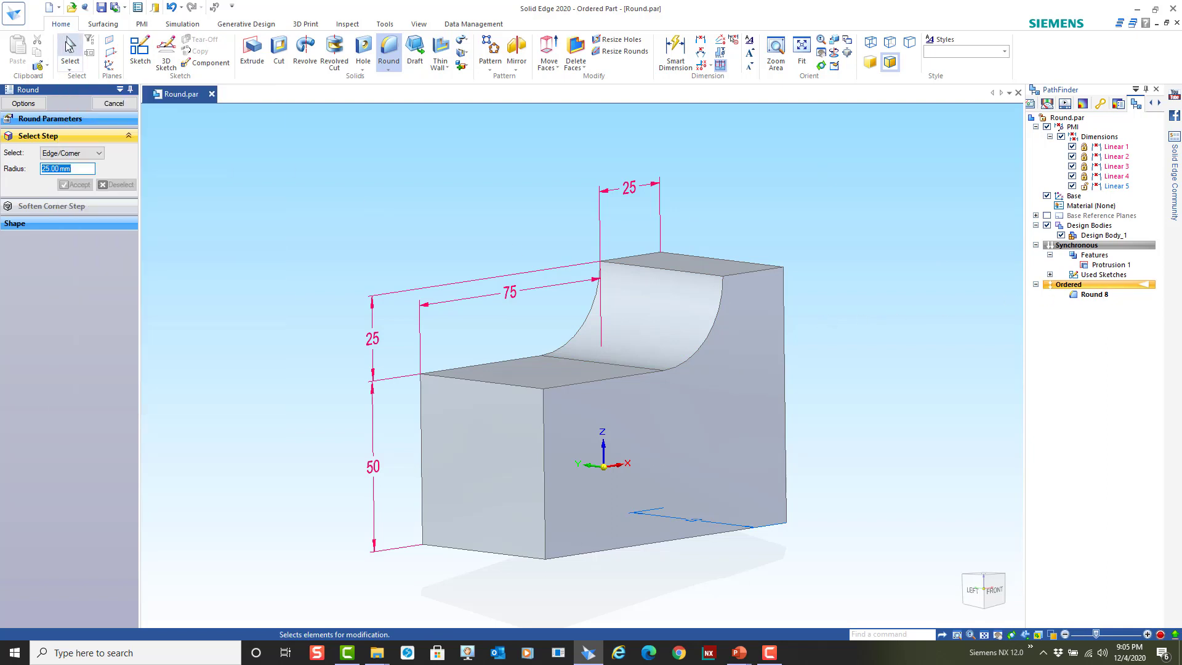
click(648, 305)
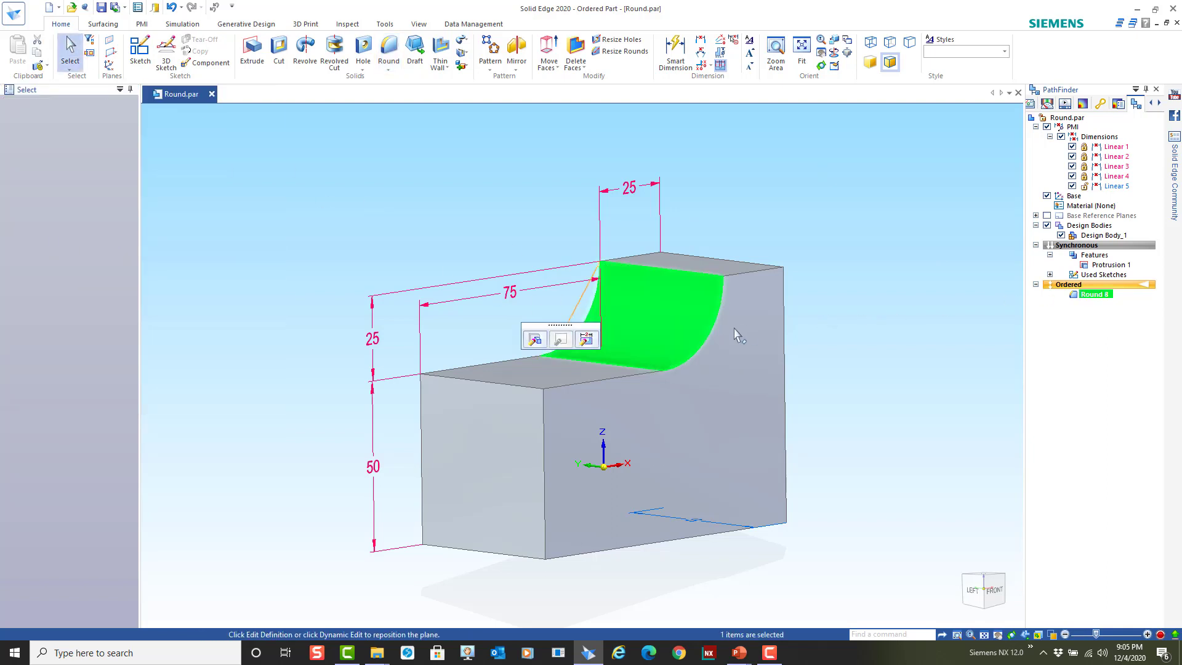
click(587, 339)
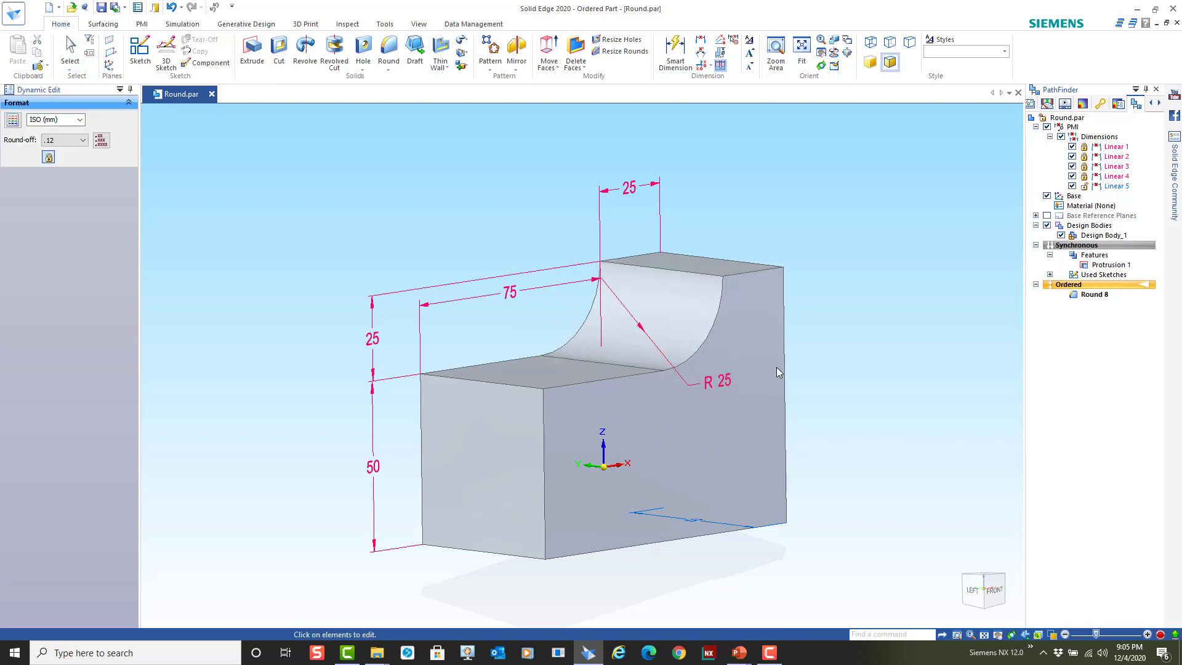
text(10)
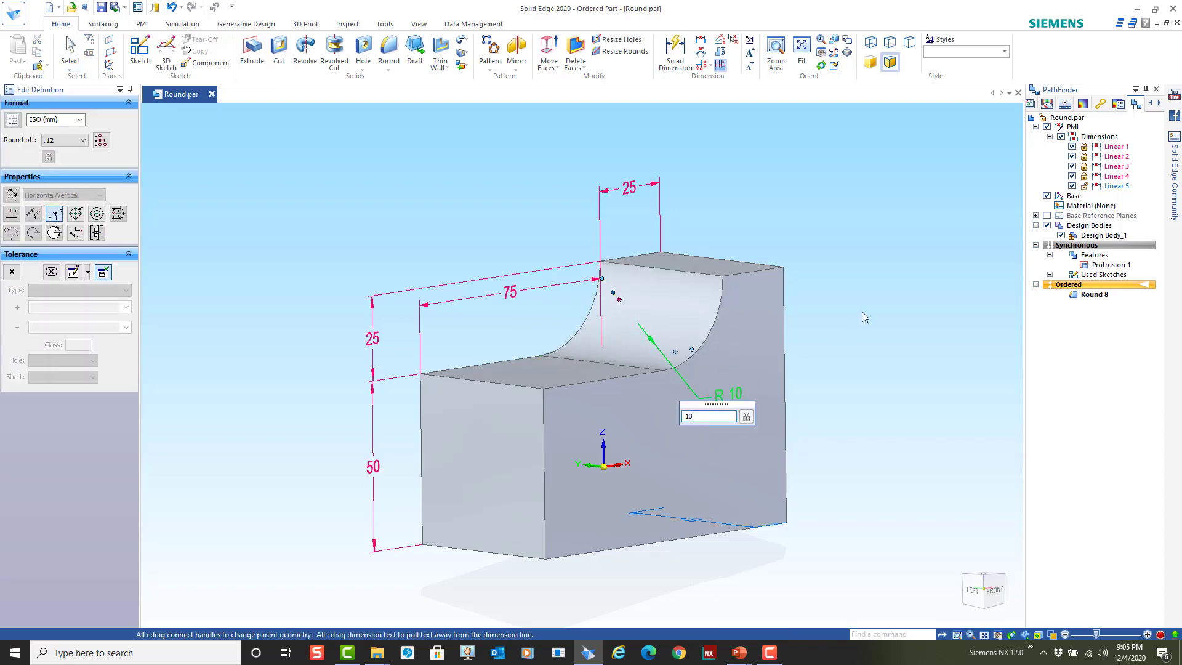
key(Return)
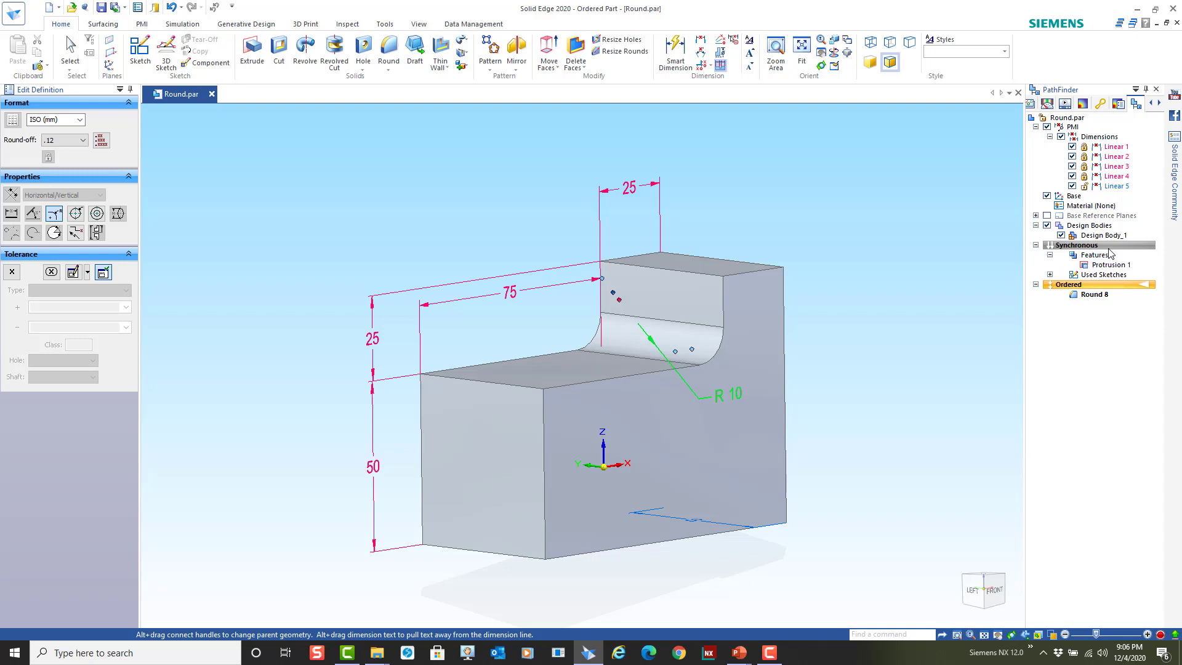
drag(1110, 252, 1061, 302)
right_click(921, 256)
click(884, 248)
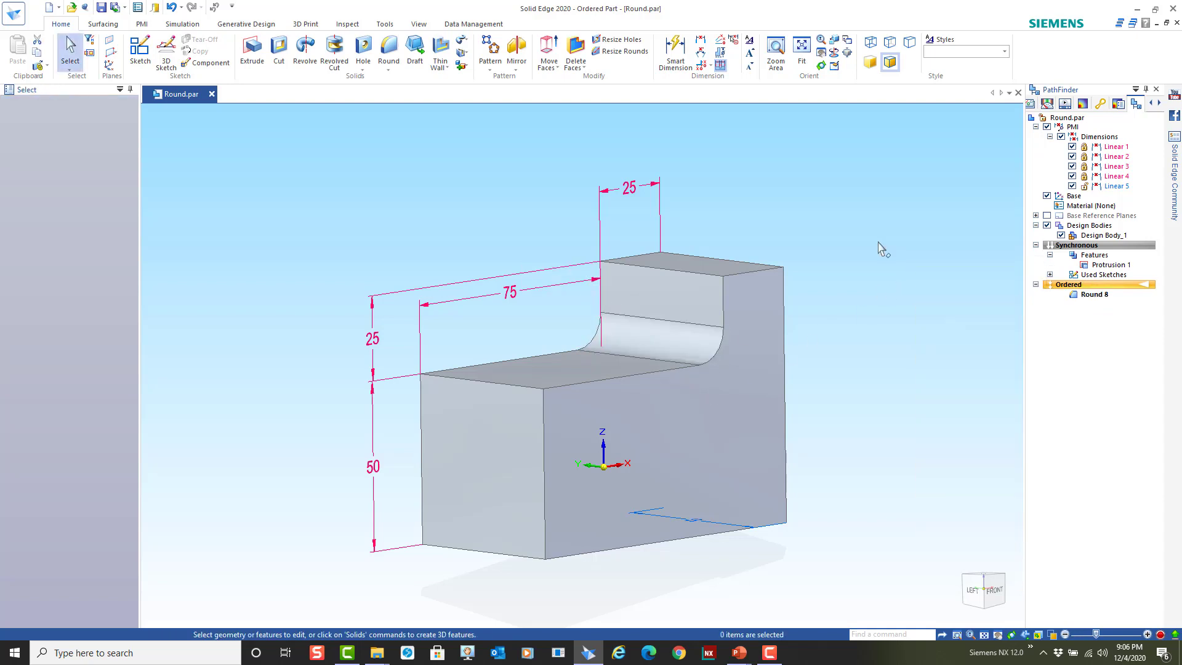
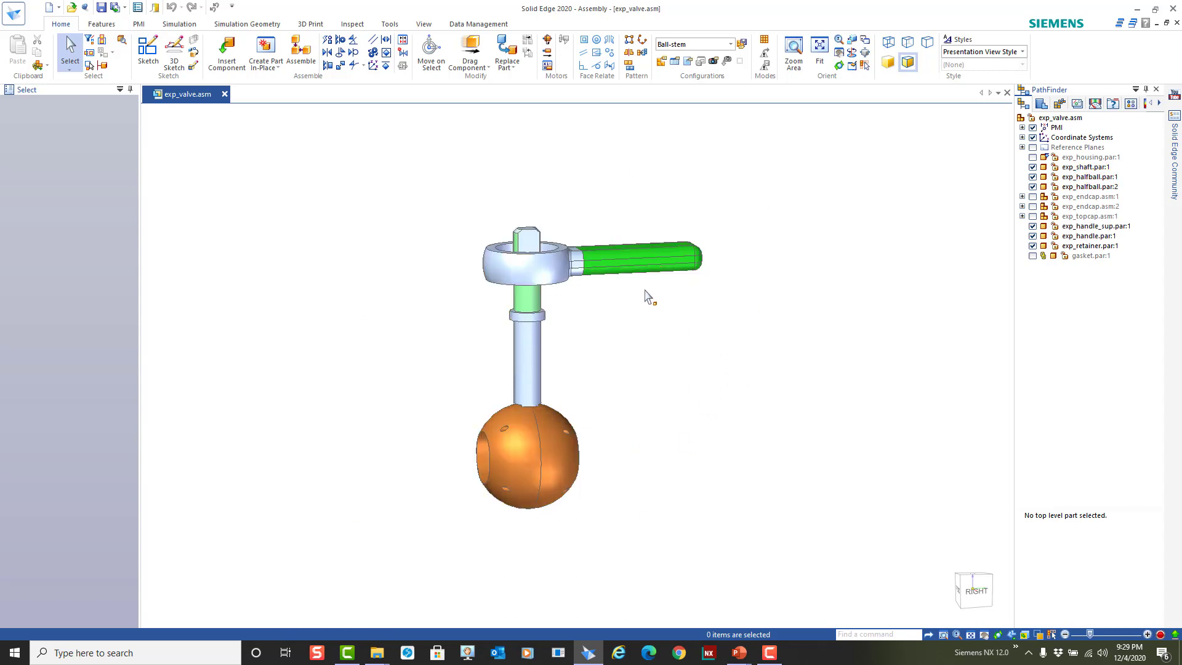
- Transfer all visible ball, shaft and handle components into a new subassembly named Stem under exp_valve.asm, maintaining their current offsets from the assembly origin
mouse_move(765, 422)
middle_down()
mouse_move(691, 425)
mouse_move(770, 395)
mouse_move(763, 411)
middle_up()
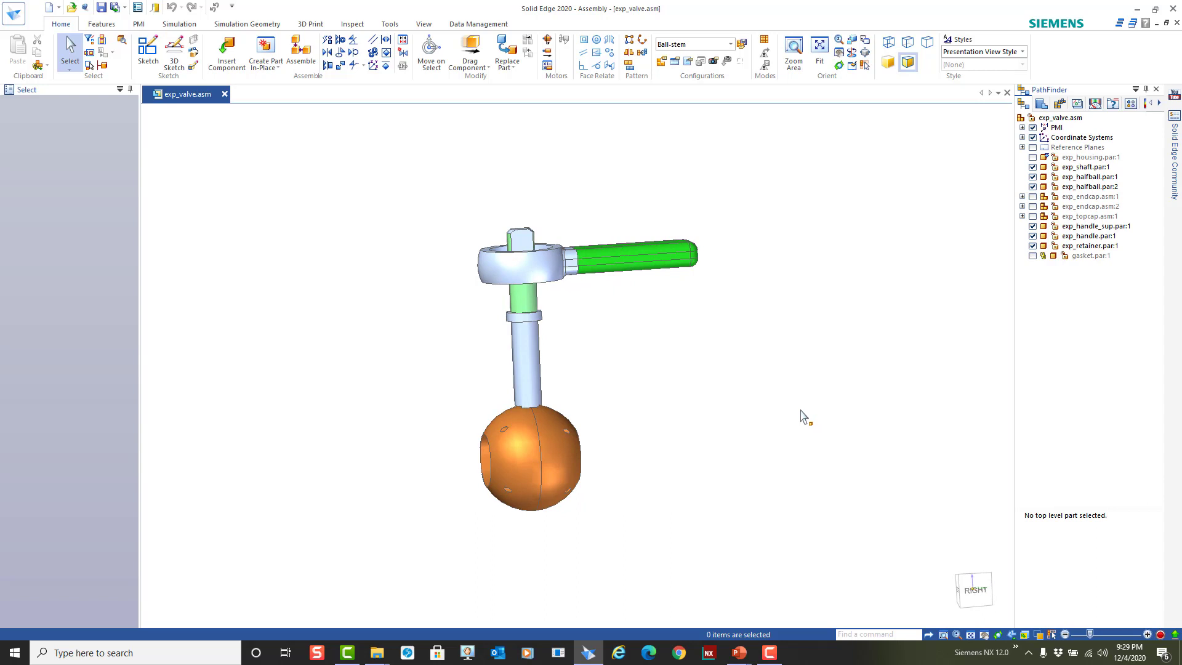
mouse_move(731, 394)
middle_down()
mouse_move(710, 390)
mouse_move(718, 396)
middle_up()
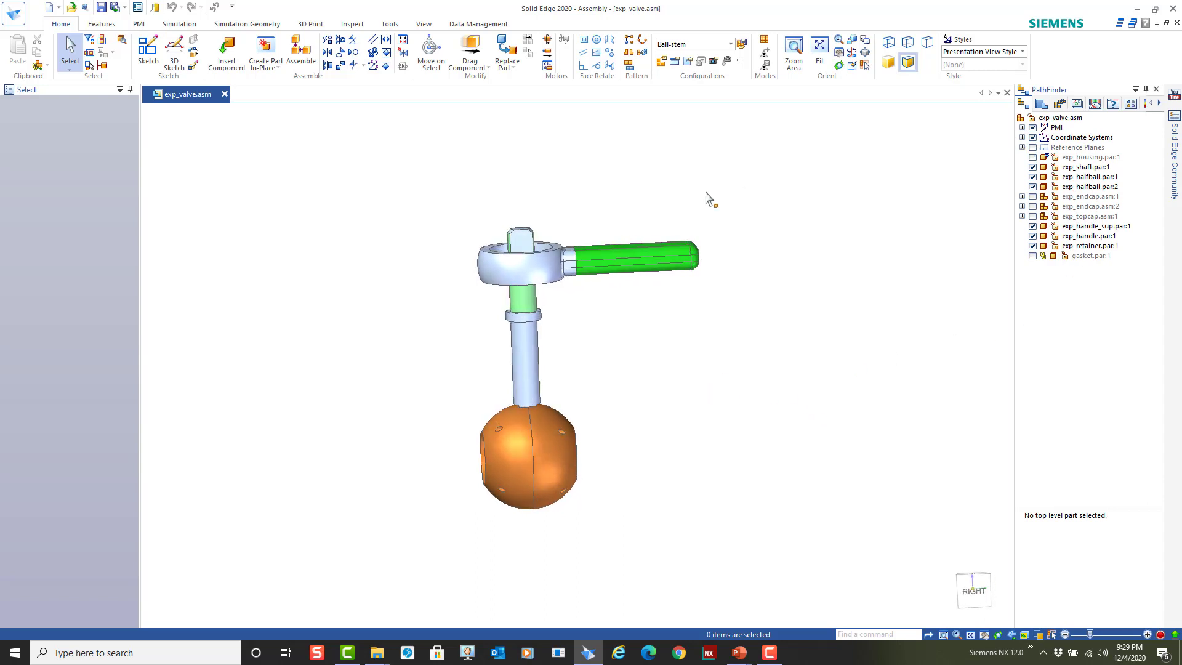
drag(437, 536, 775, 196)
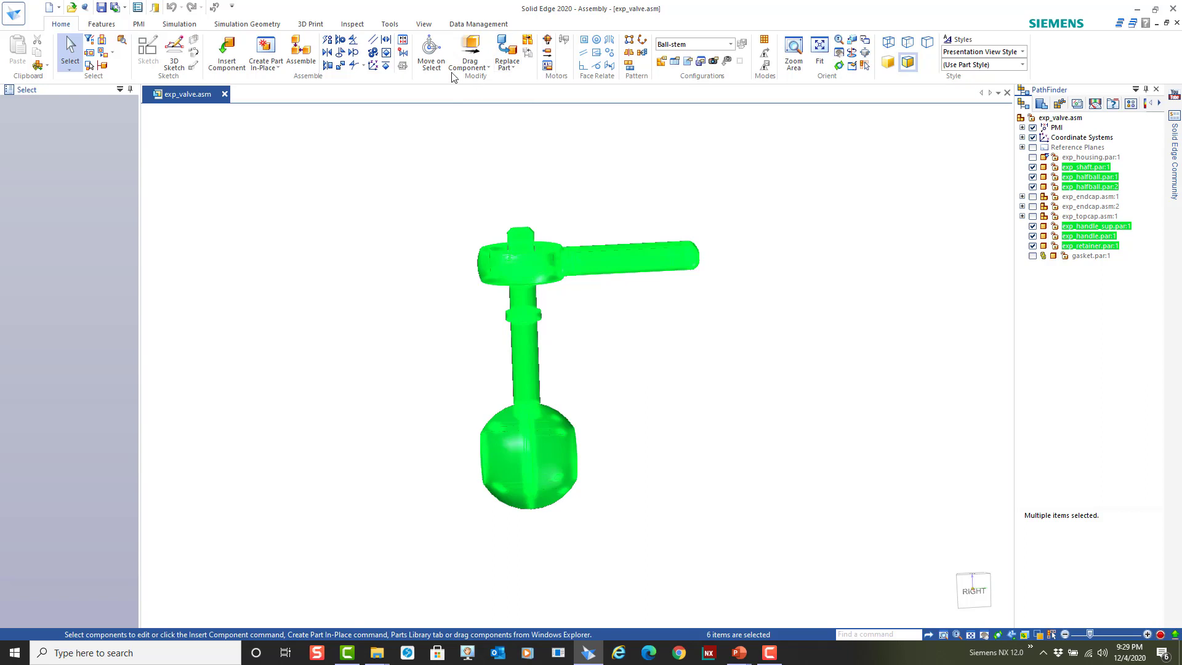
click(528, 41)
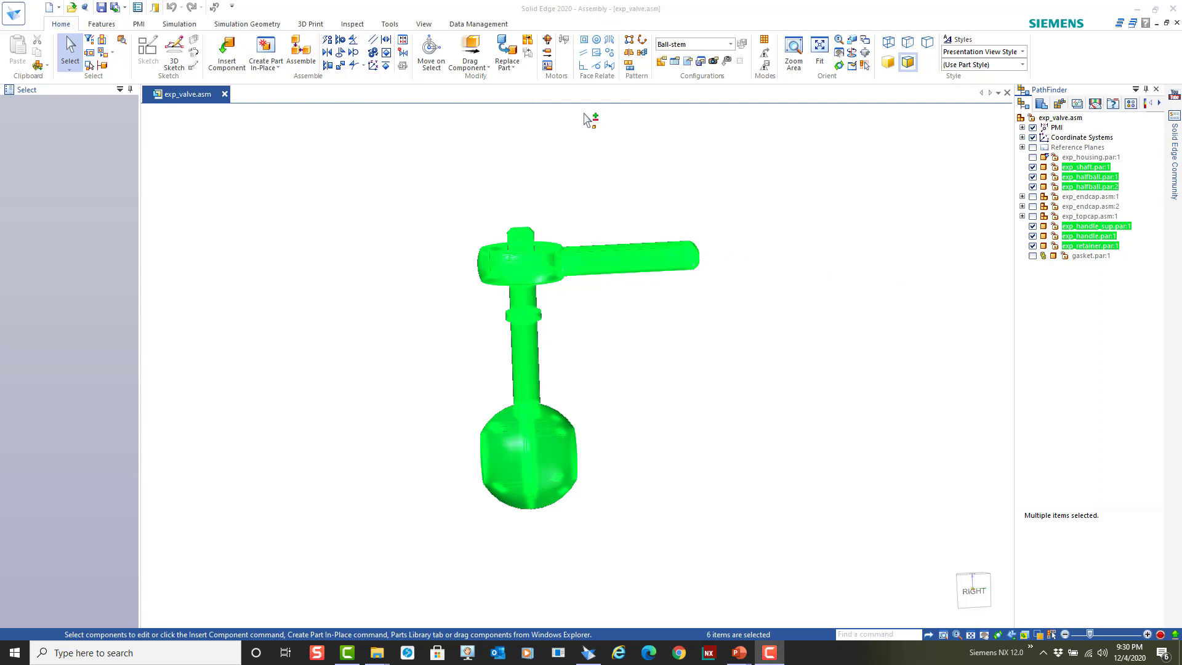
click(530, 42)
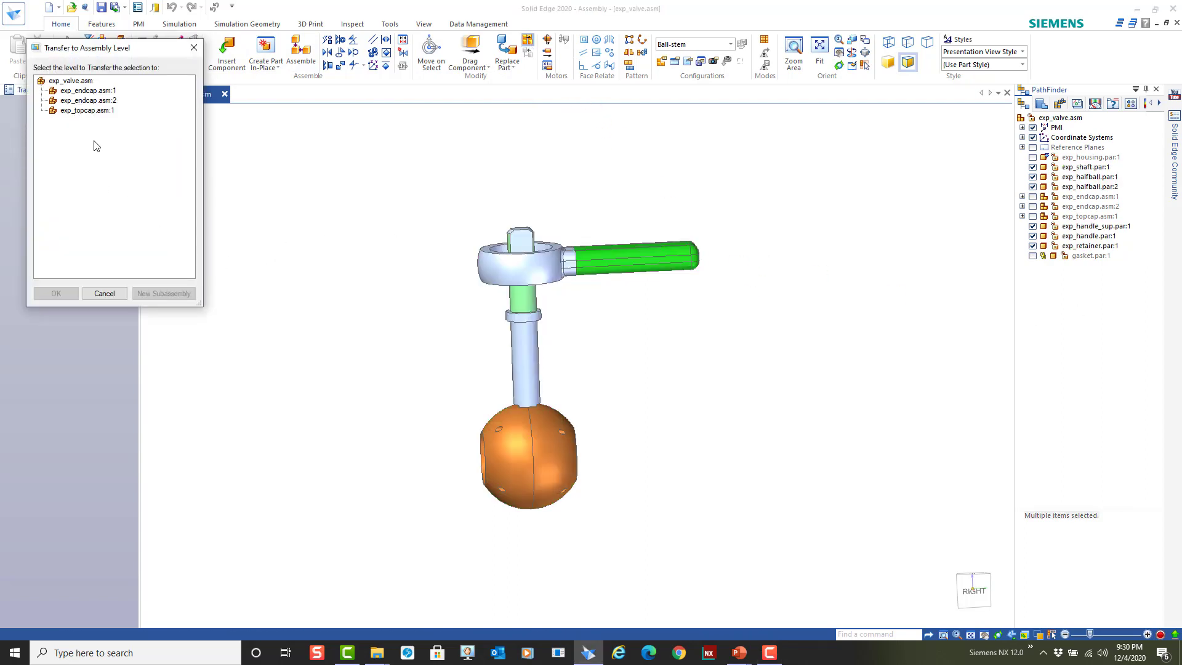
click(79, 81)
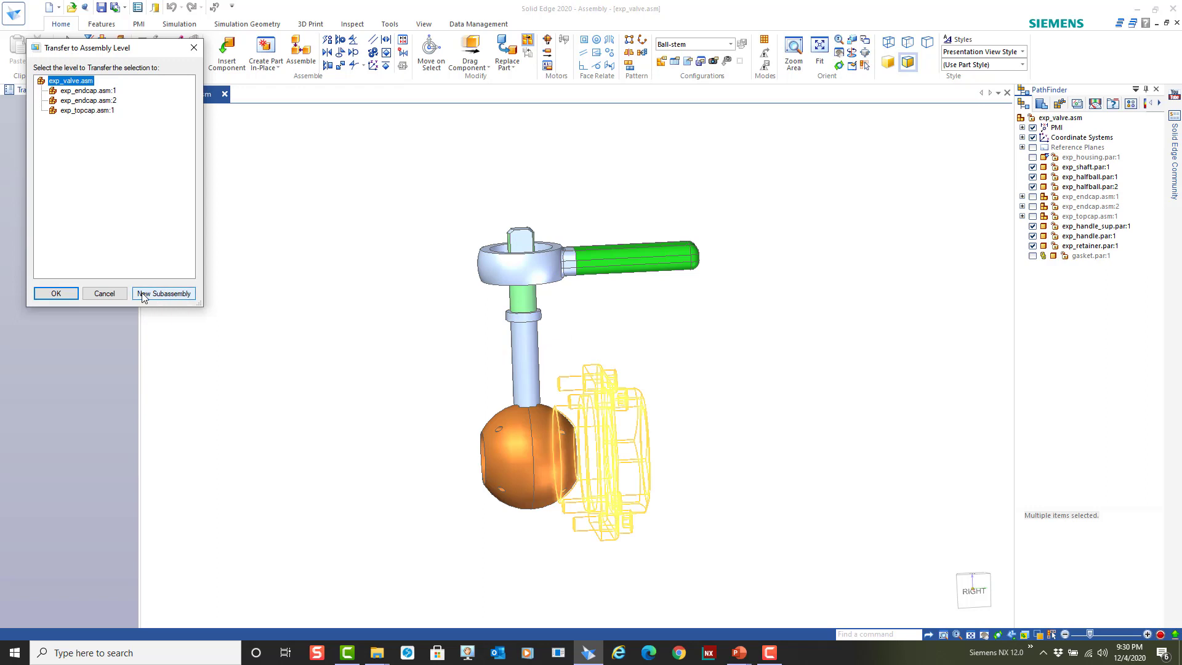
click(175, 295)
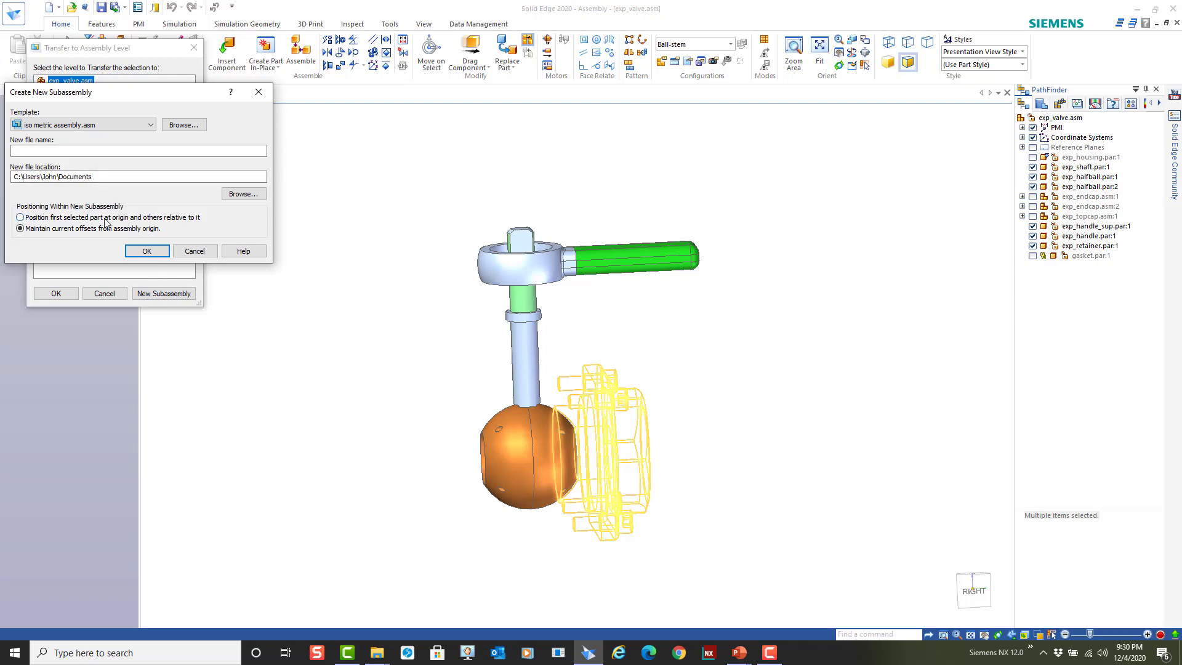
click(39, 152)
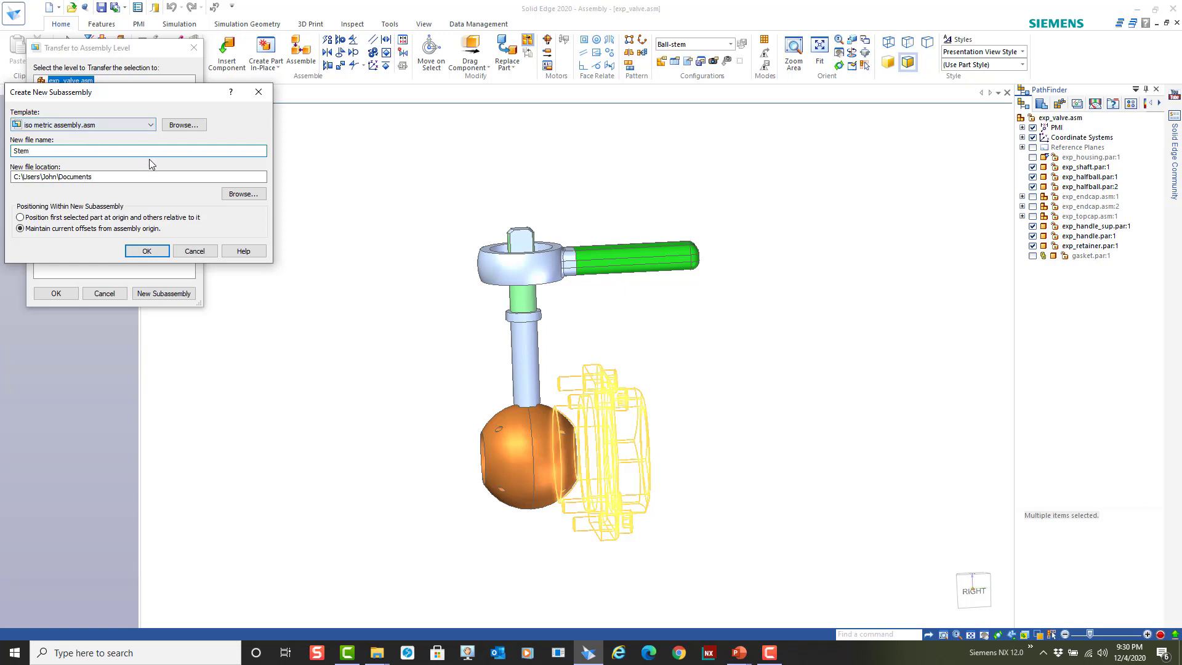
click(146, 251)
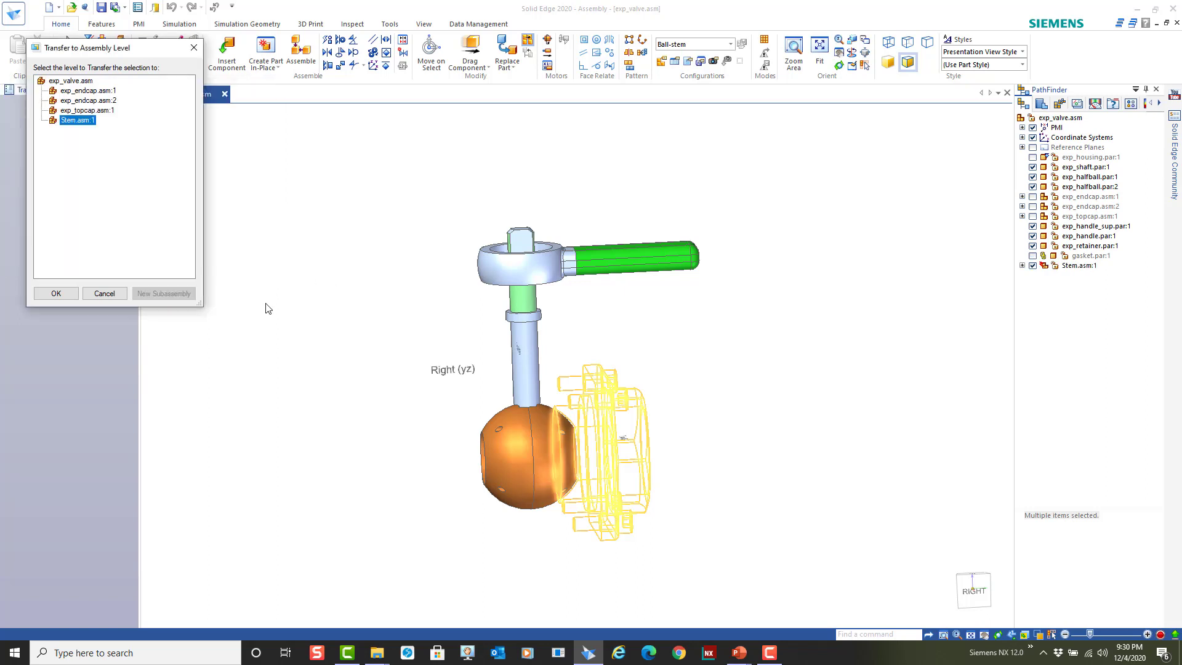
click(56, 294)
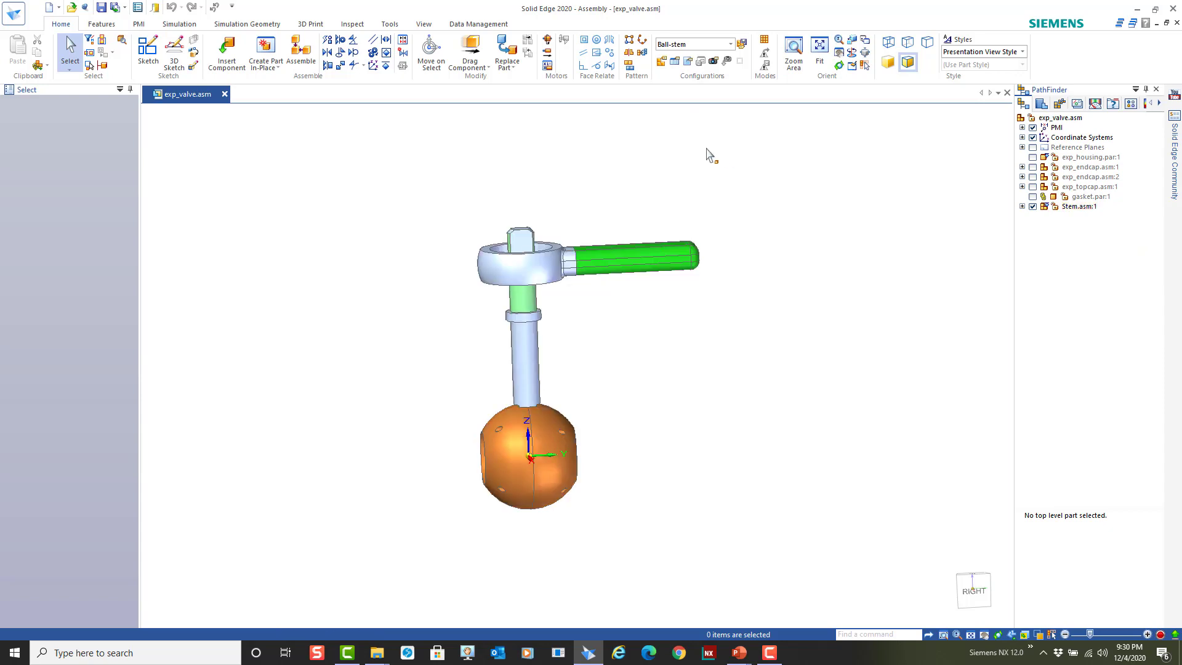
- Show the housing, both end cap subassemblies, the top cap subassembly and the gasket in the valve assembly
click(1032, 157)
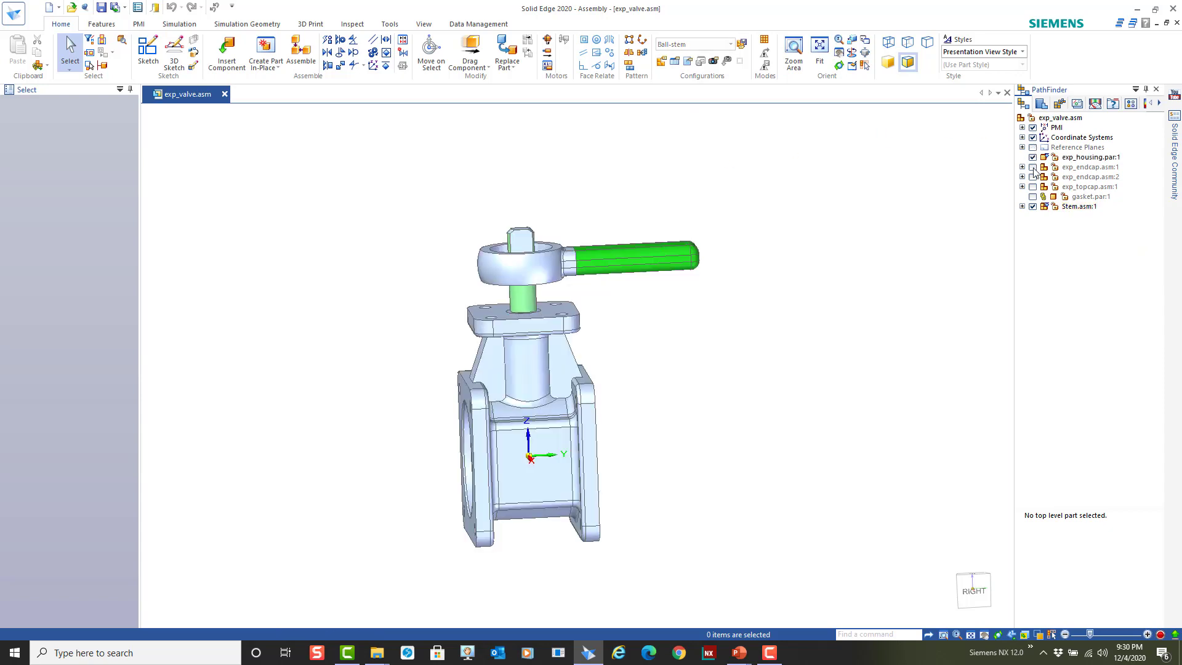
click(1032, 167)
click(1032, 176)
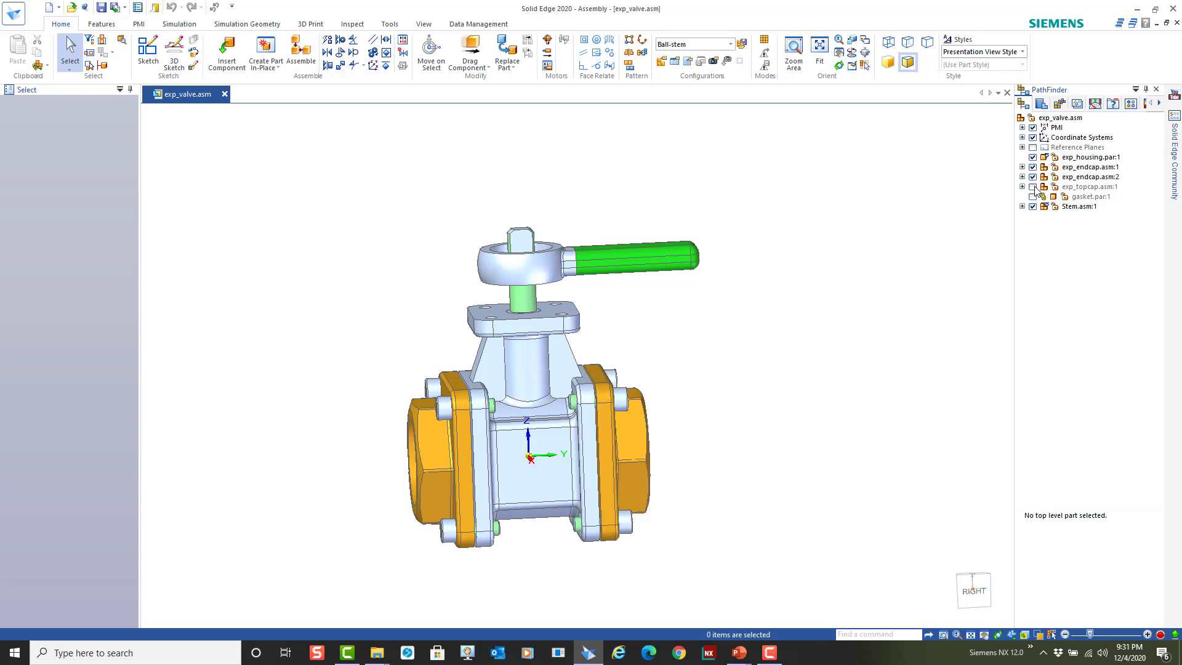
click(1032, 187)
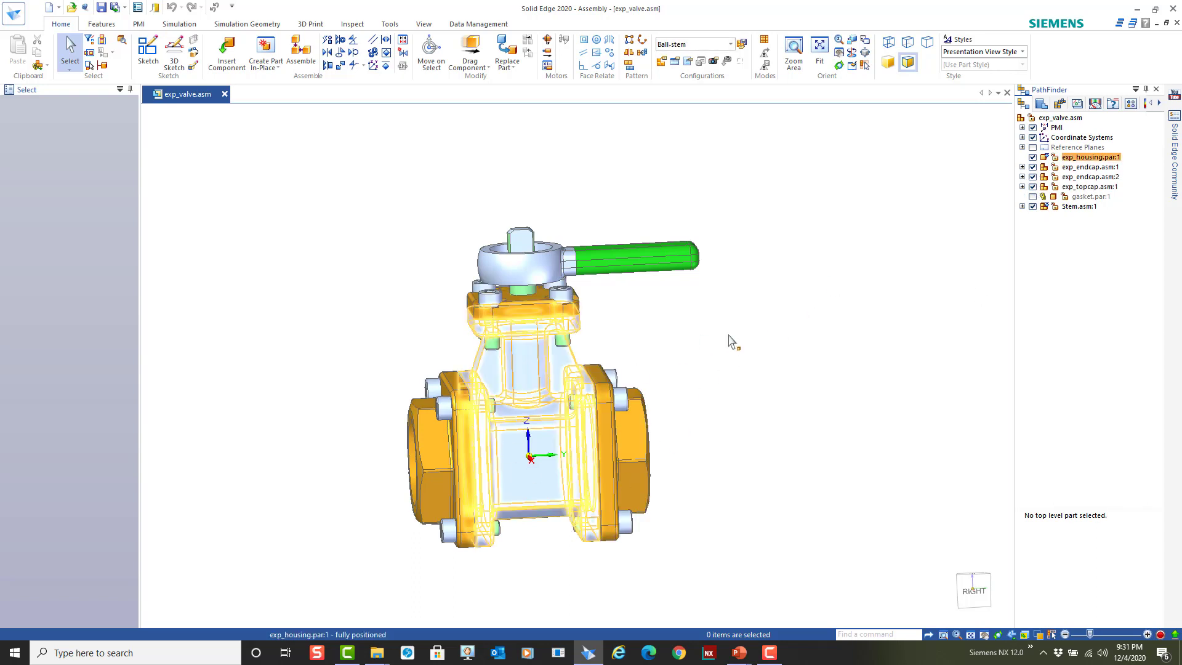
middle_drag(733, 337, 694, 389)
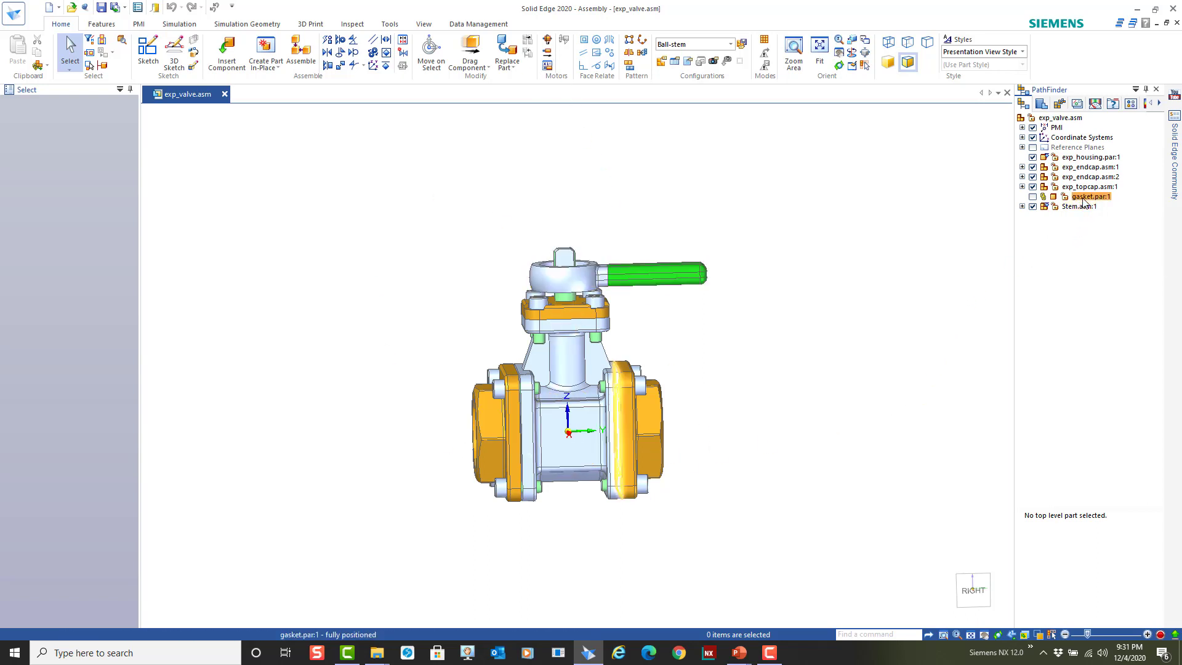
click(1032, 196)
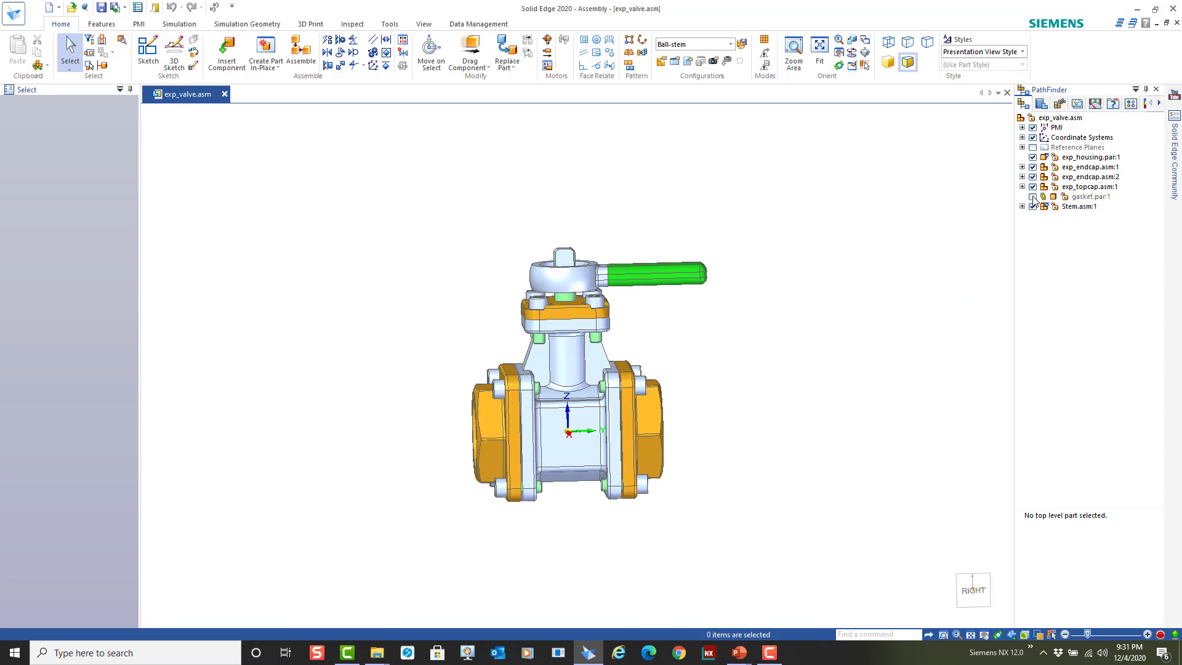
- Examine the gasket joint on the housing, and display only exp_endcap.asm:2 together with gasket.par:1
scroll(592, 549, up, 5)
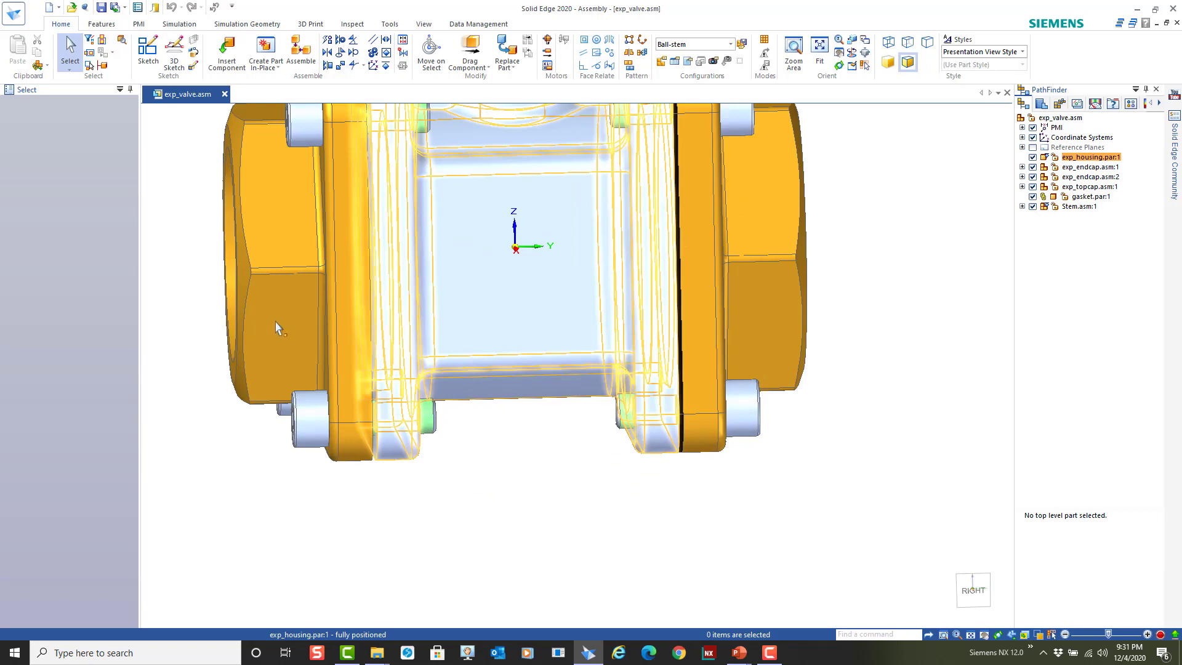
middle_drag(416, 411, 399, 408)
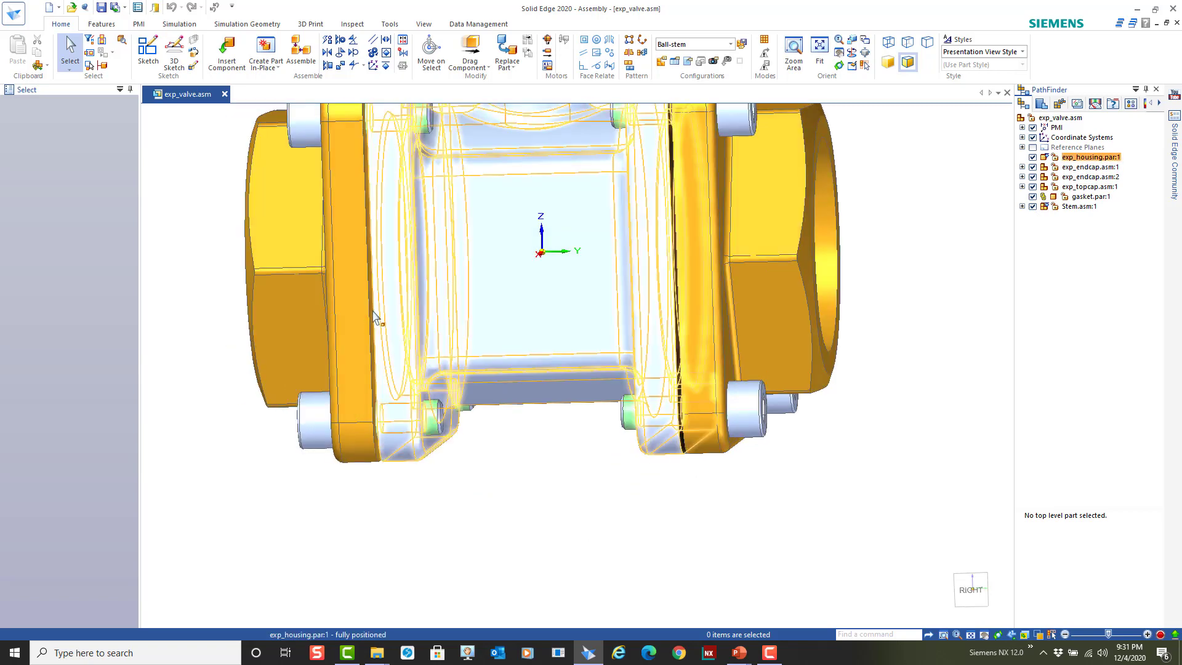
middle_drag(475, 464, 506, 479)
scroll(544, 463, down, 2)
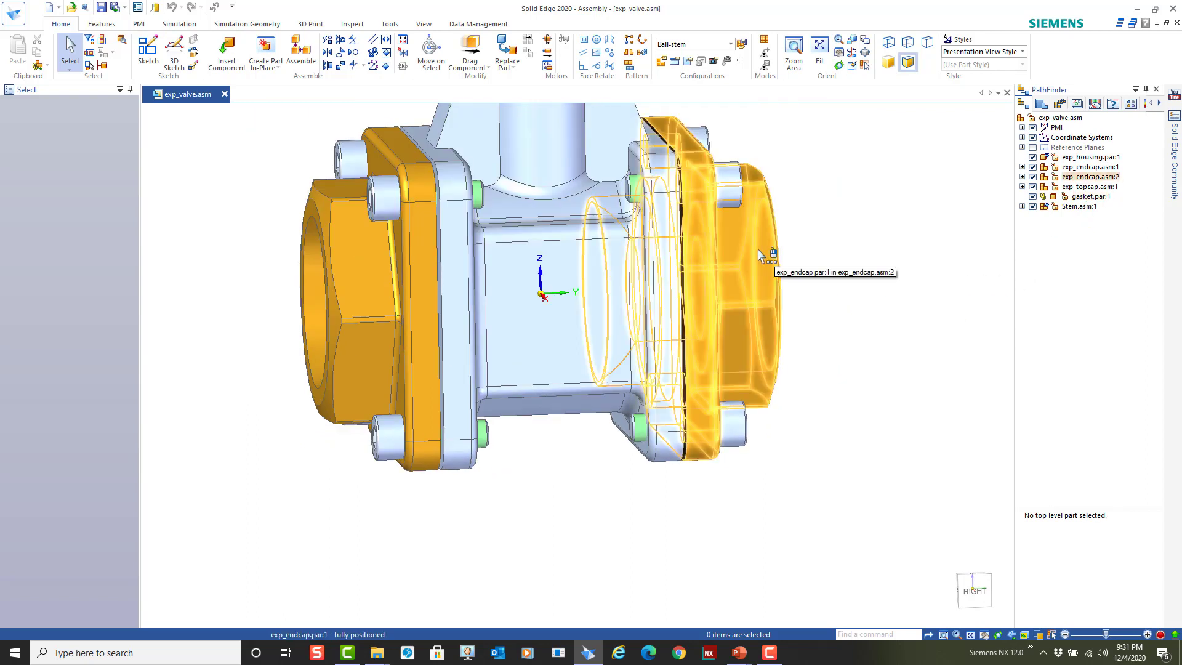
right_click(1088, 179)
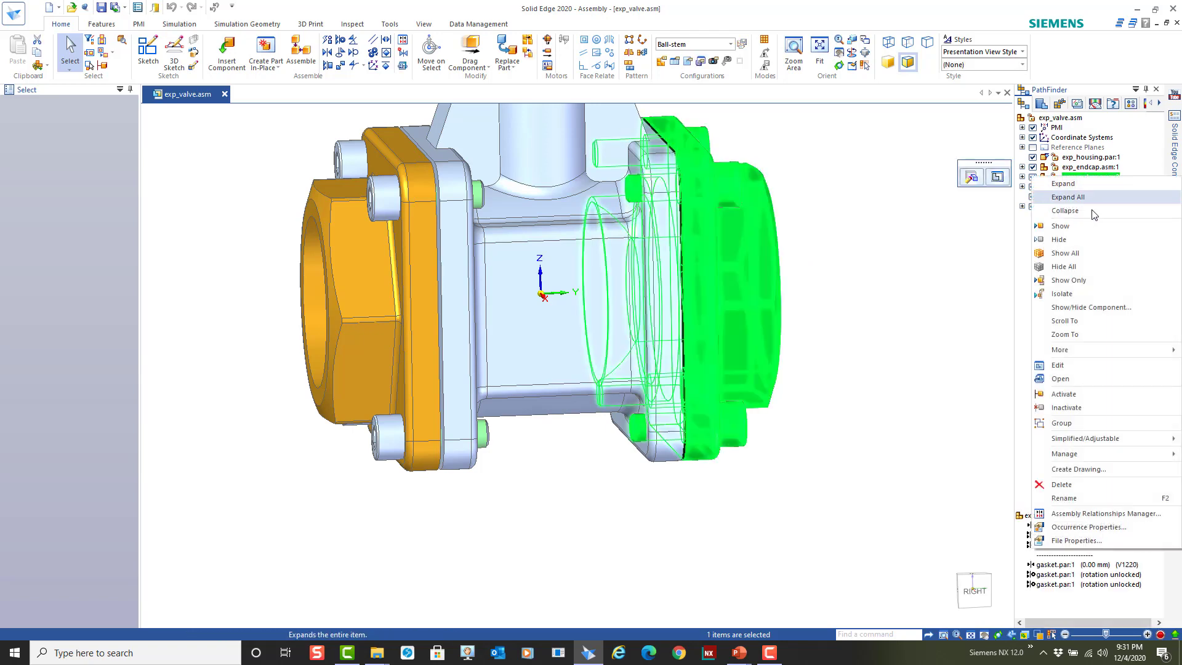
click(1085, 280)
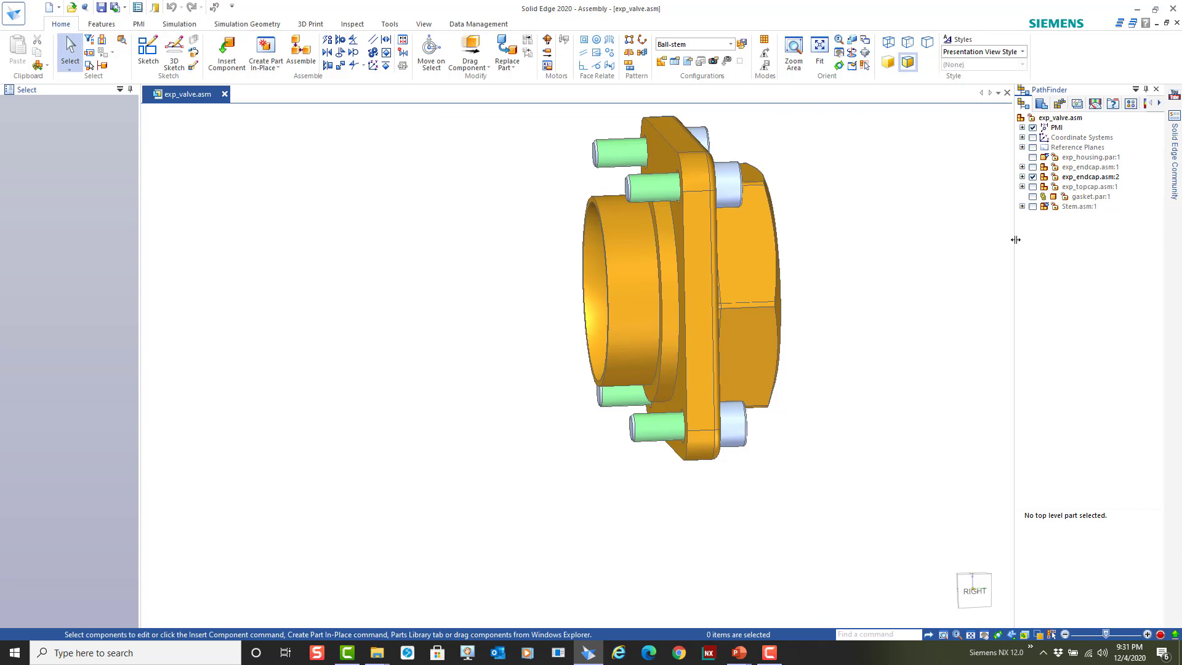
click(1033, 197)
middle_drag(862, 295, 894, 283)
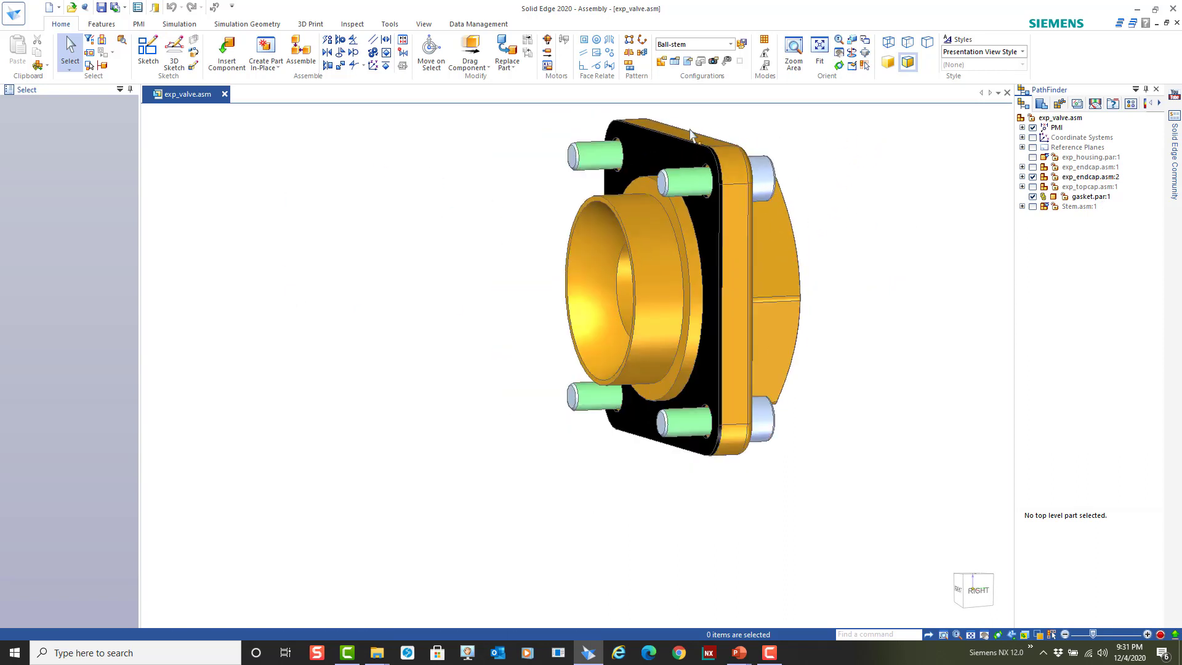
- Transfer gasket.par:1 into the exp_endcap.asm:2 subassembly, accepting the inter-part relationship and multiple-occurrence warnings
click(670, 159)
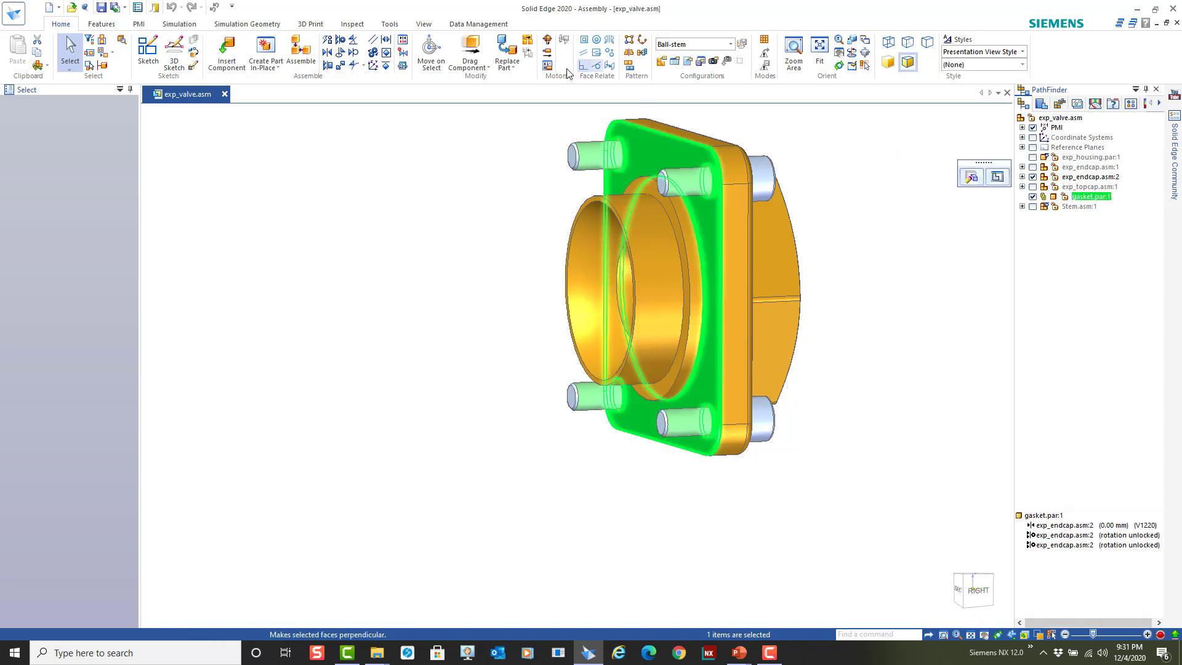
click(528, 44)
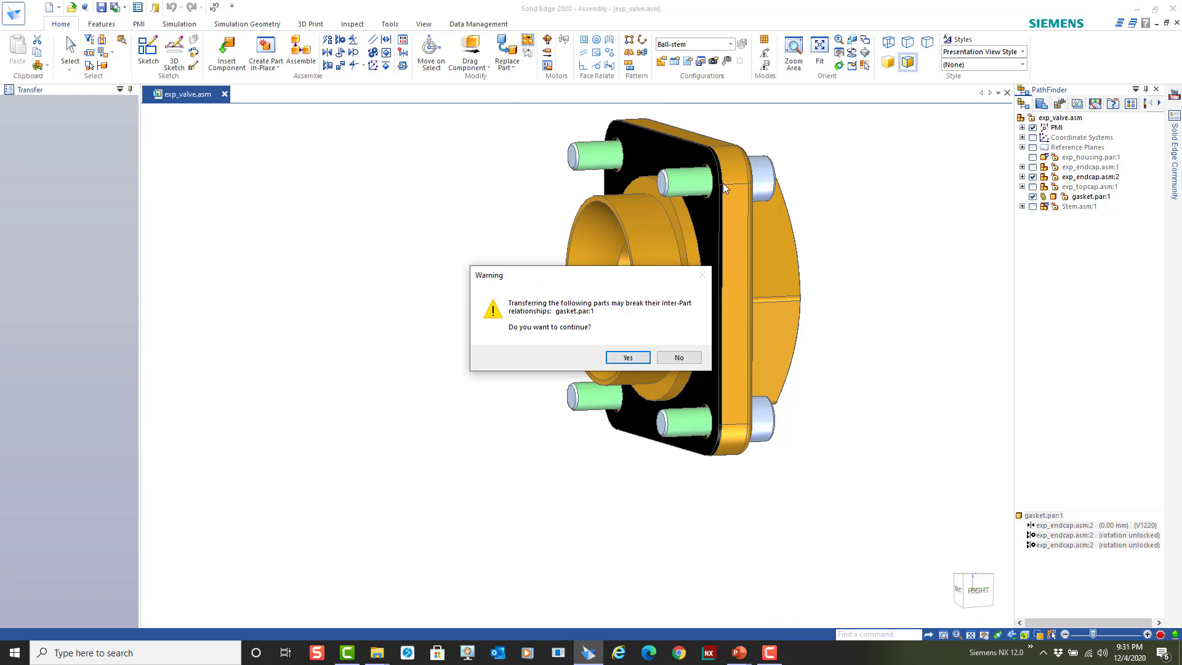
click(627, 358)
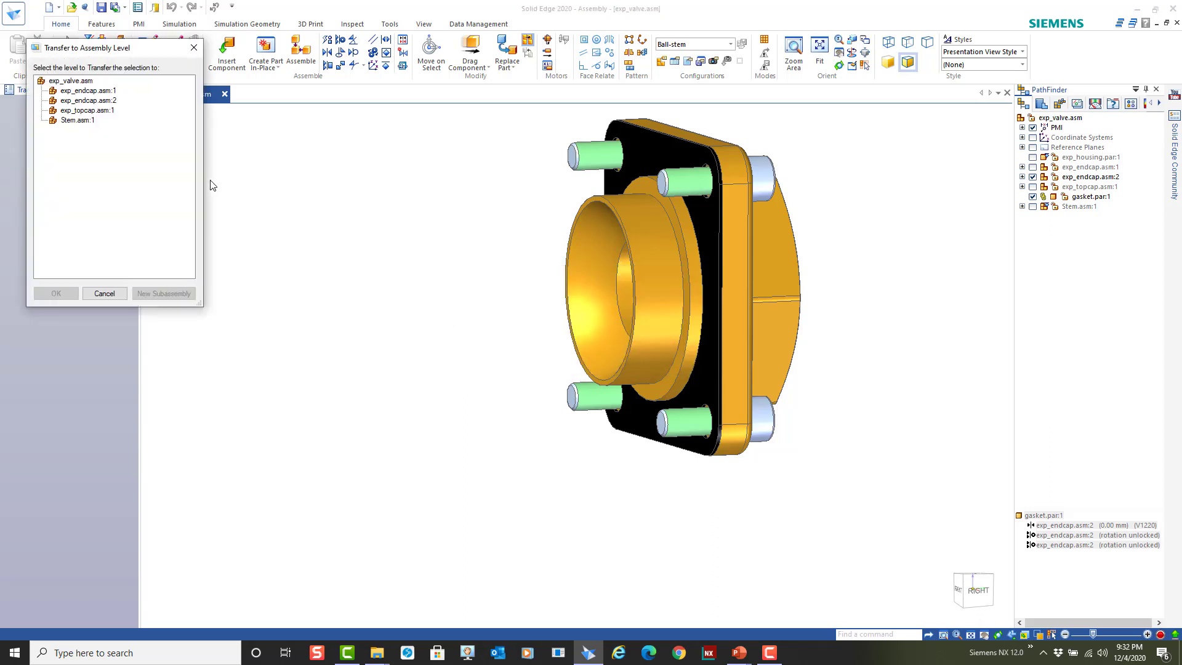
click(105, 102)
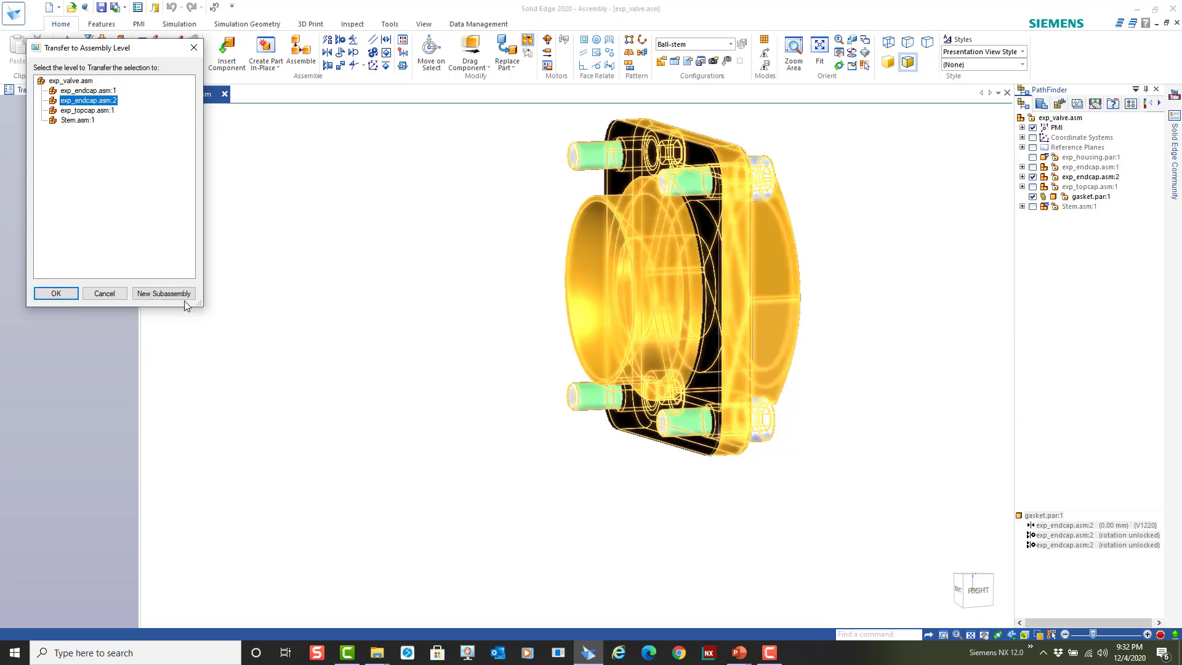
click(62, 293)
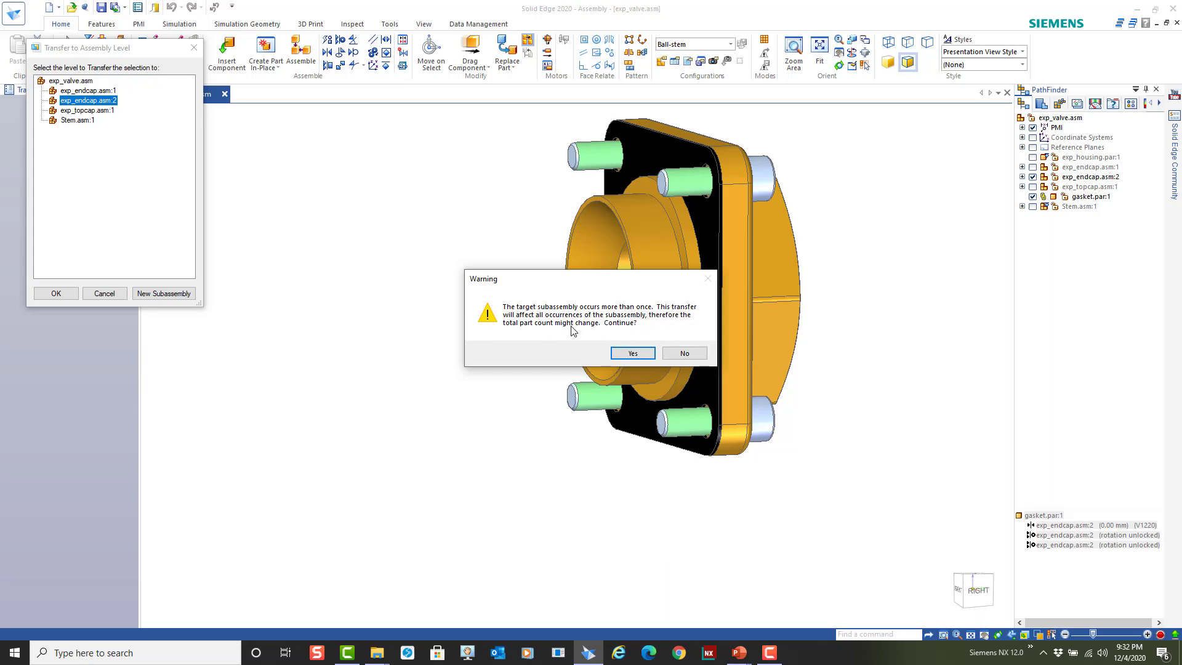
click(633, 353)
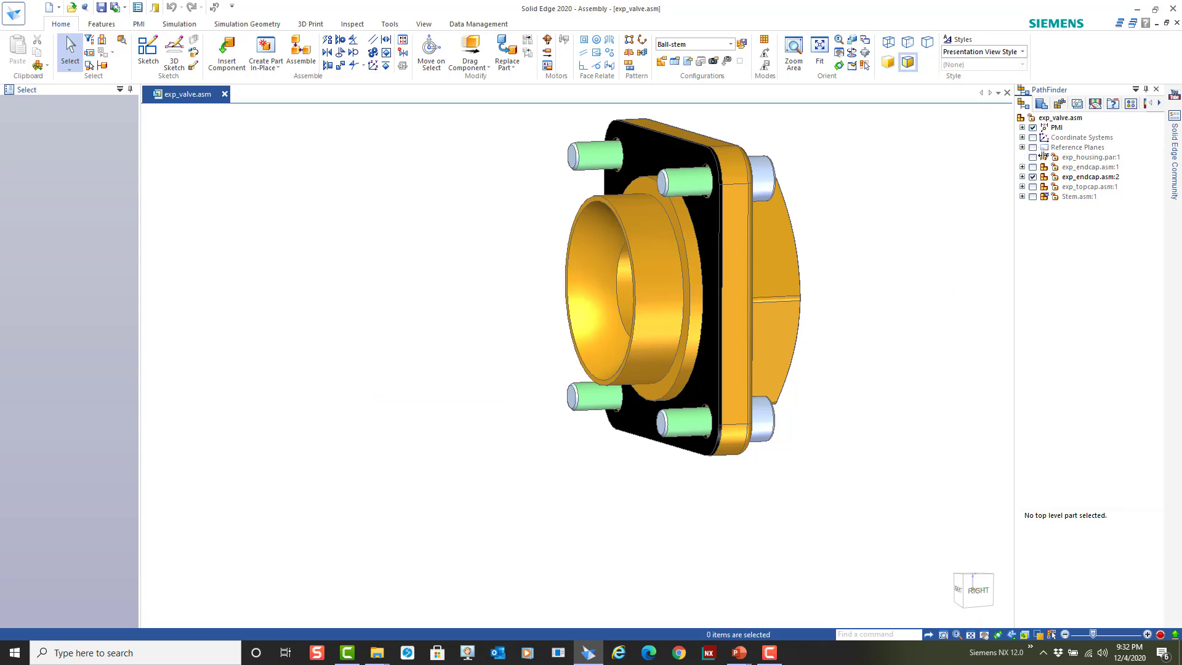
- Show all components of exp_valve.asm and inspect the complete valve with its end caps, top cap and stem
click(1040, 118)
right_click(1040, 118)
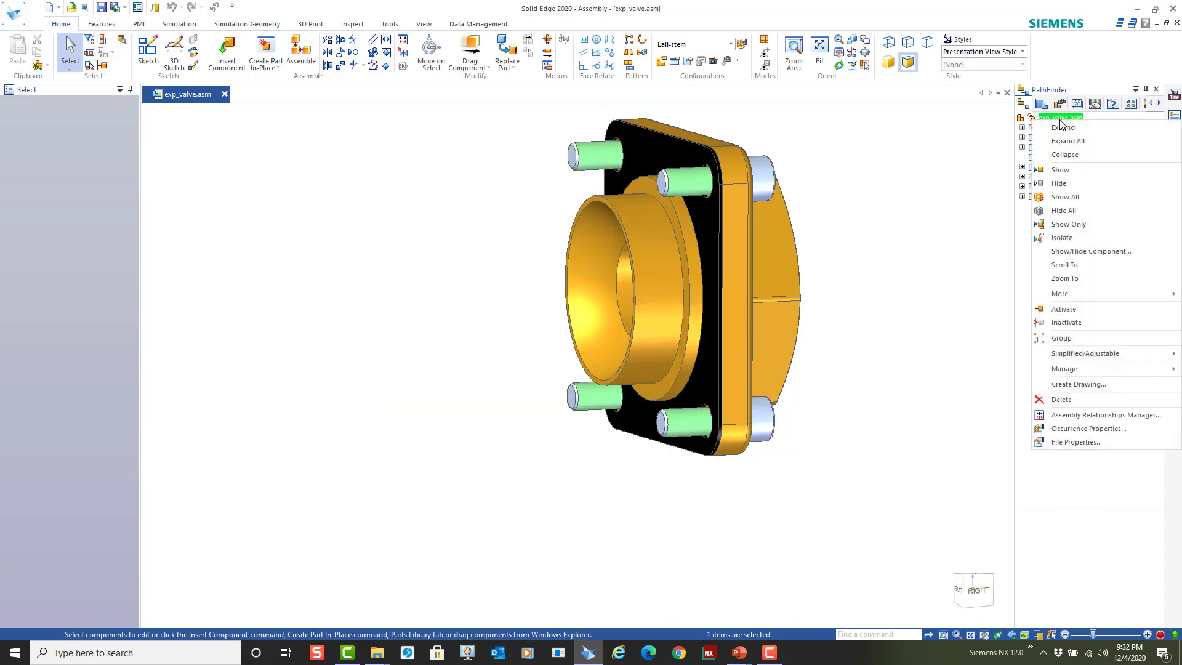
click(1080, 196)
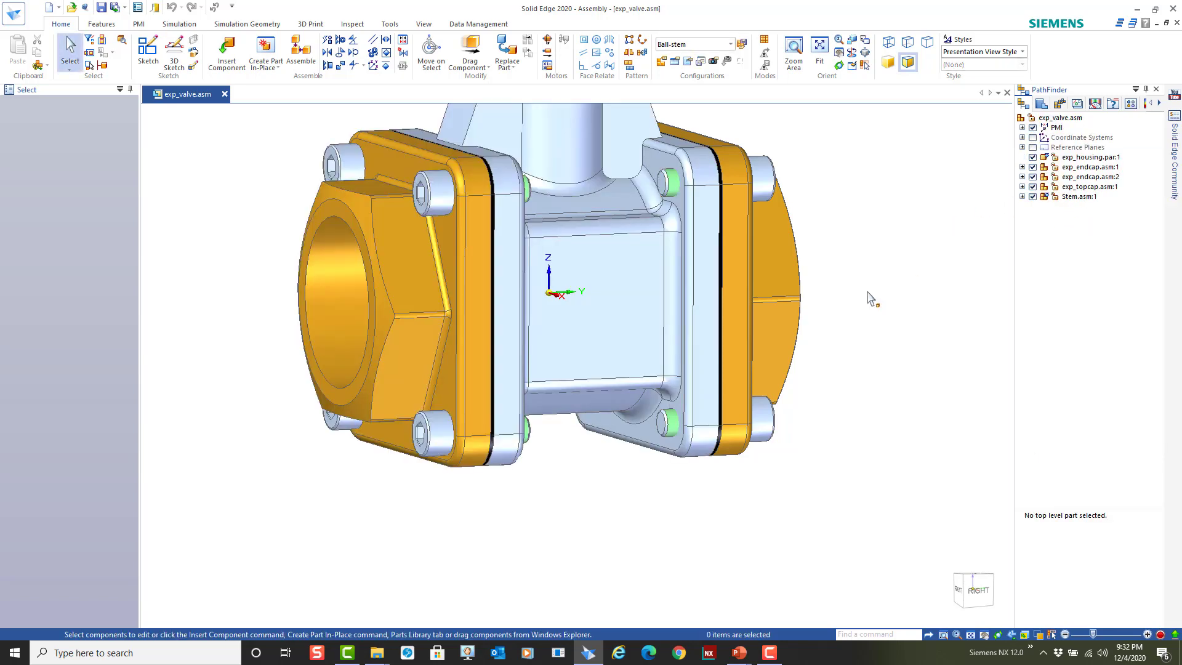
scroll(840, 271, down, 3)
middle_drag(876, 203, 845, 314)
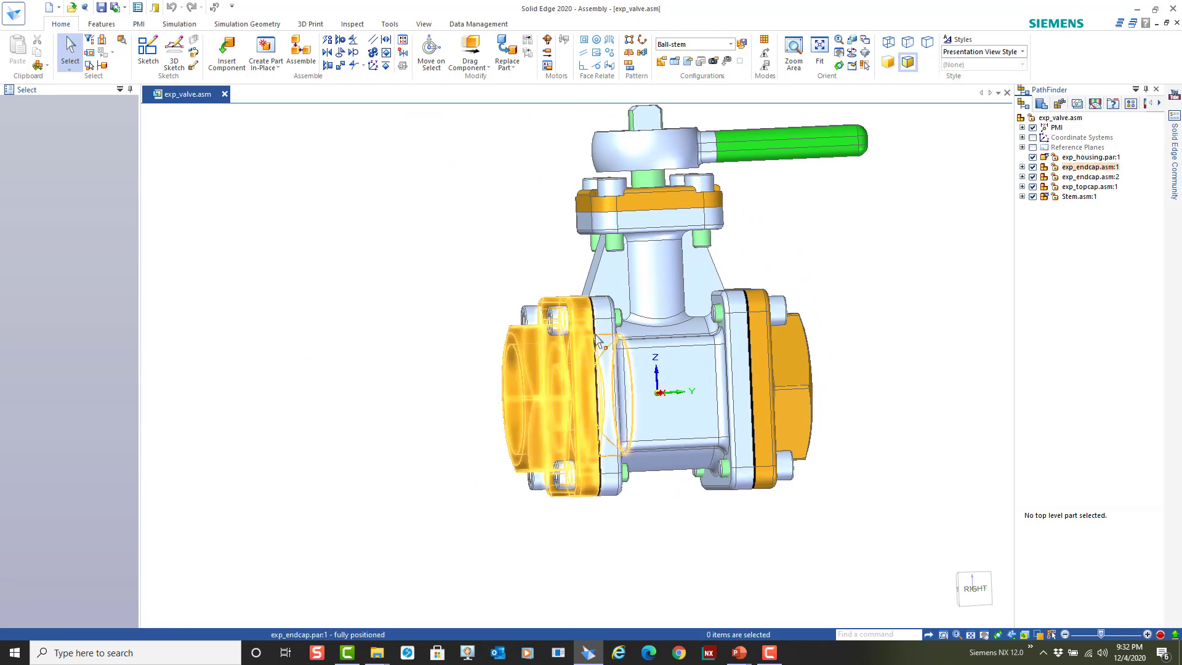
scroll(896, 334, up, 2)
scroll(896, 335, down, 2)
middle_drag(889, 327, 779, 269)
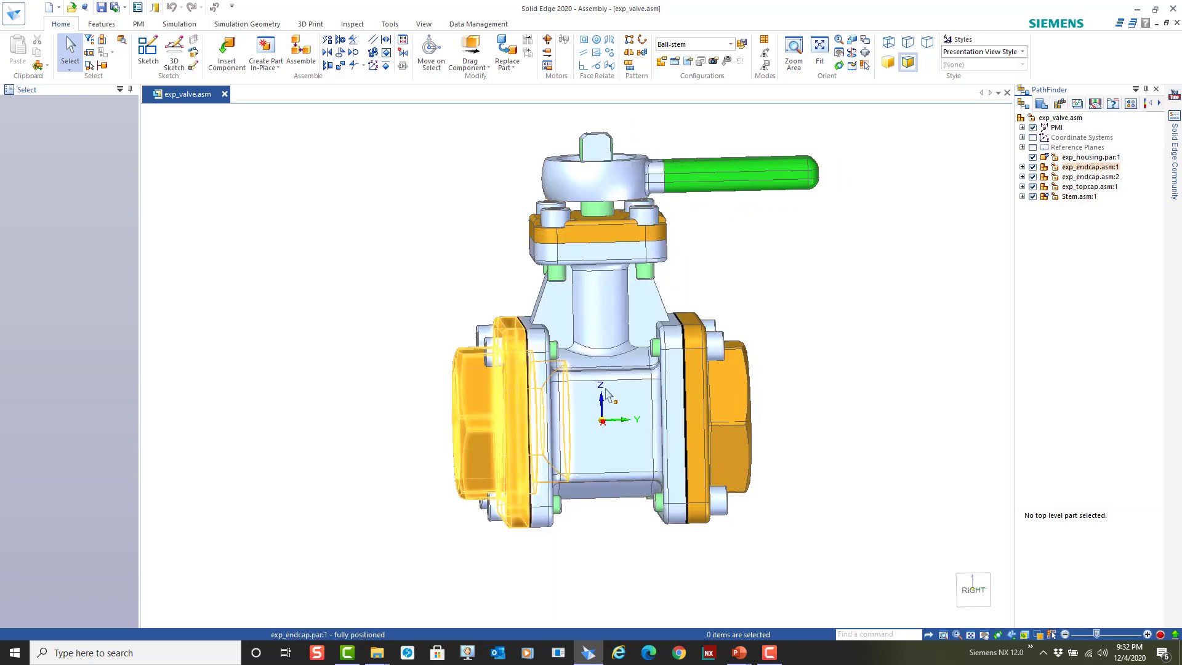
scroll(807, 325, down, 1)
scroll(808, 298, up, 1)
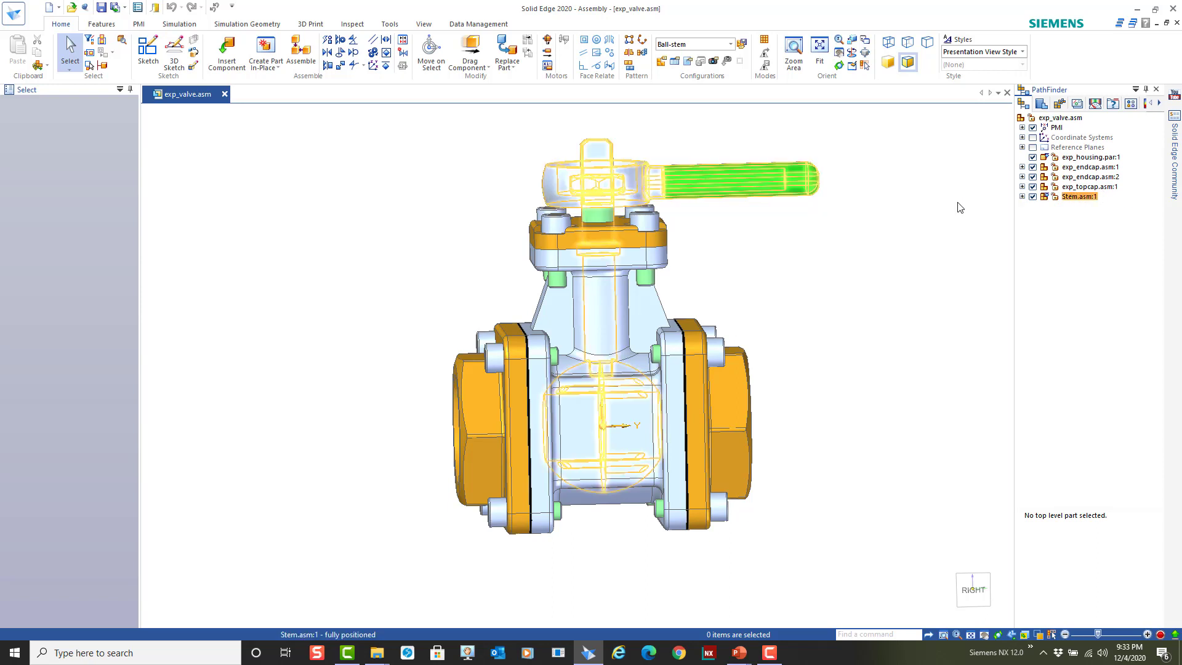
- Disperse the Stem.asm:1 subassembly, transferring its parts to the next higher level and deleting the subassembly occurrence
click(1078, 197)
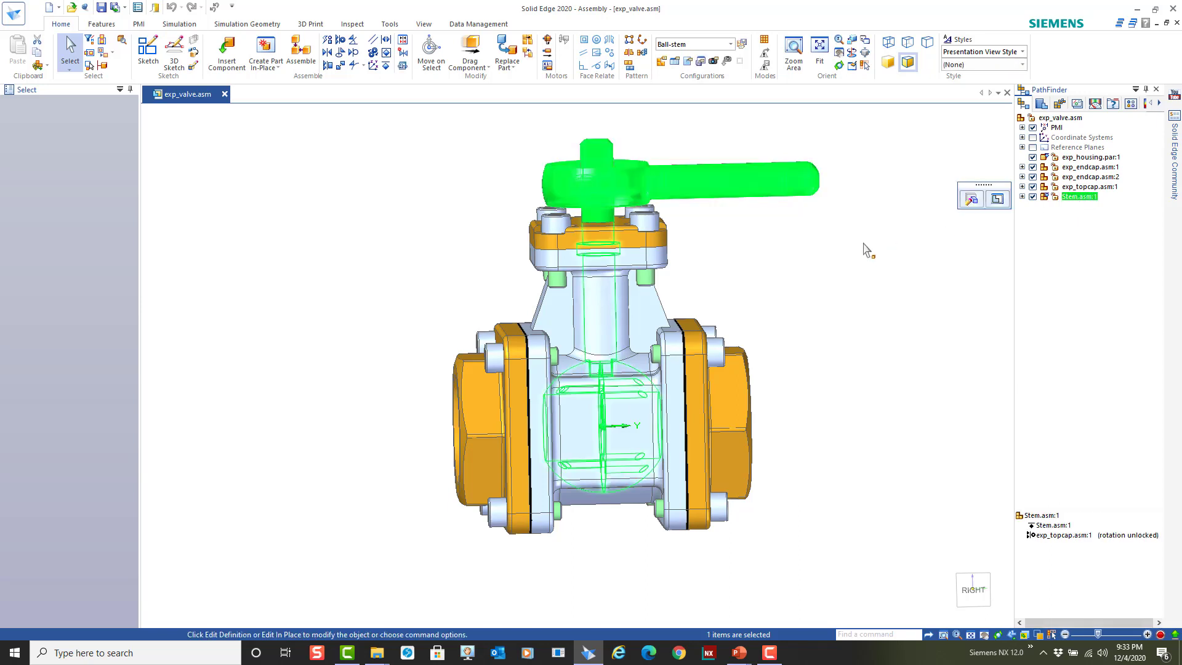
click(527, 54)
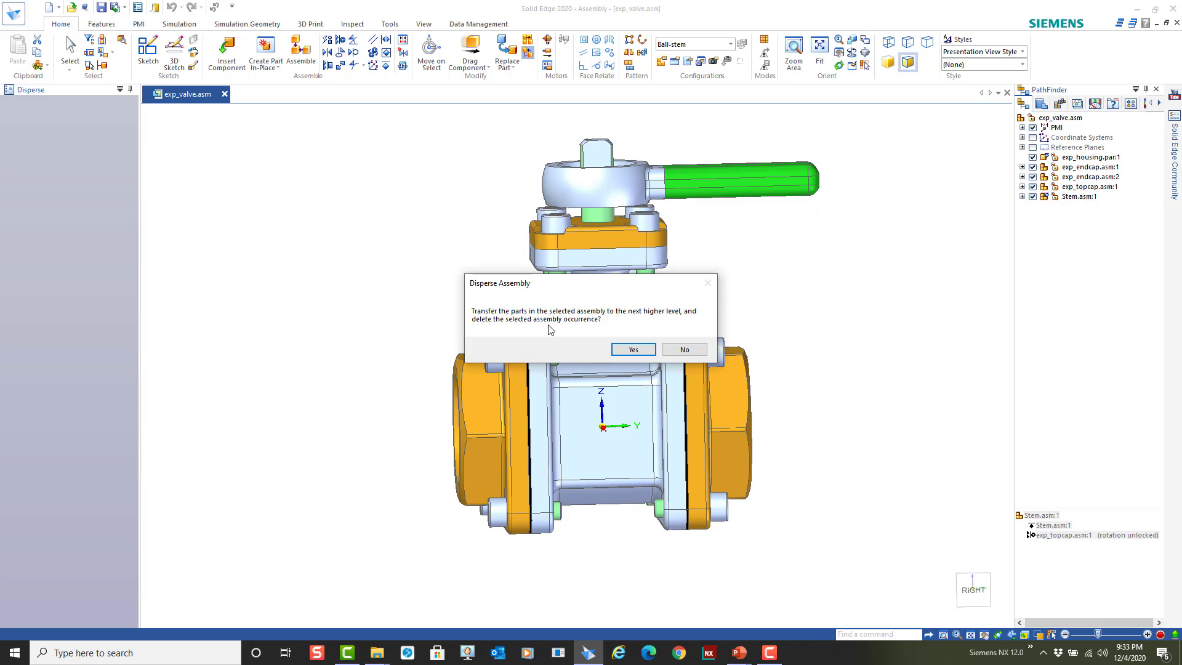
click(638, 352)
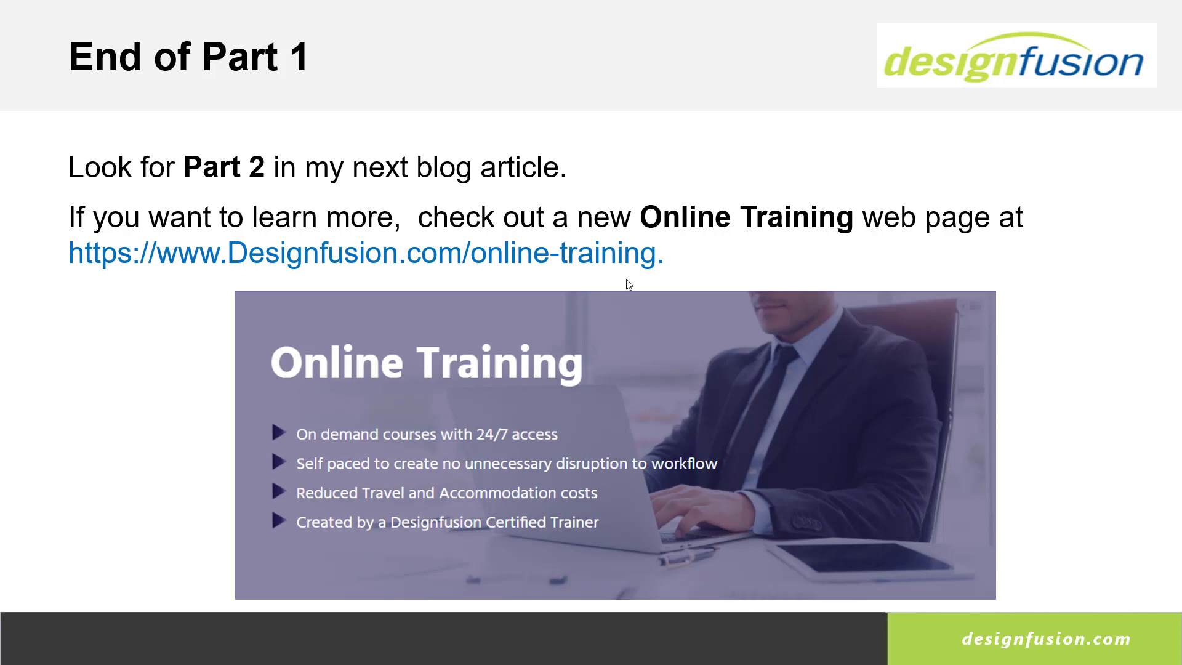
- Follow the designfusion.com/online-training link on the closing slide to open the page in the web browser, and maximize its window
click(370, 253)
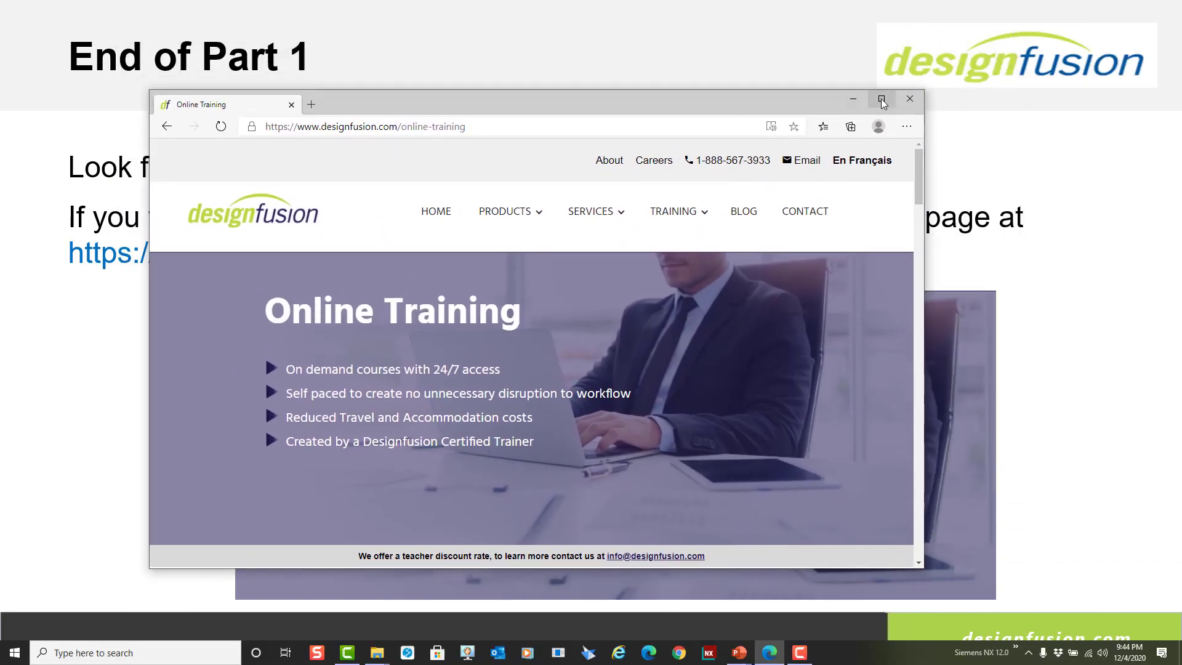
click(881, 98)
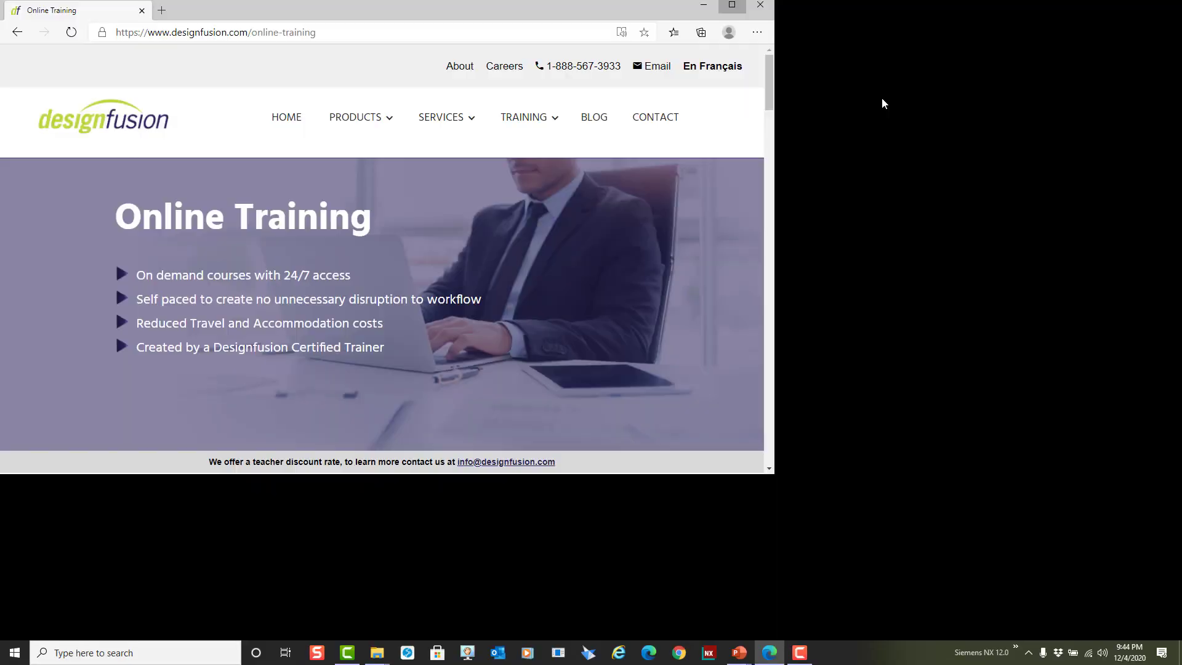
- Review the courses offered on the Online Training page, from Solid Edge Fundamentals through Teamcenter Fundamentals, and return to the page's beginning
scroll(855, 255, down, 2)
scroll(857, 260, down, 3)
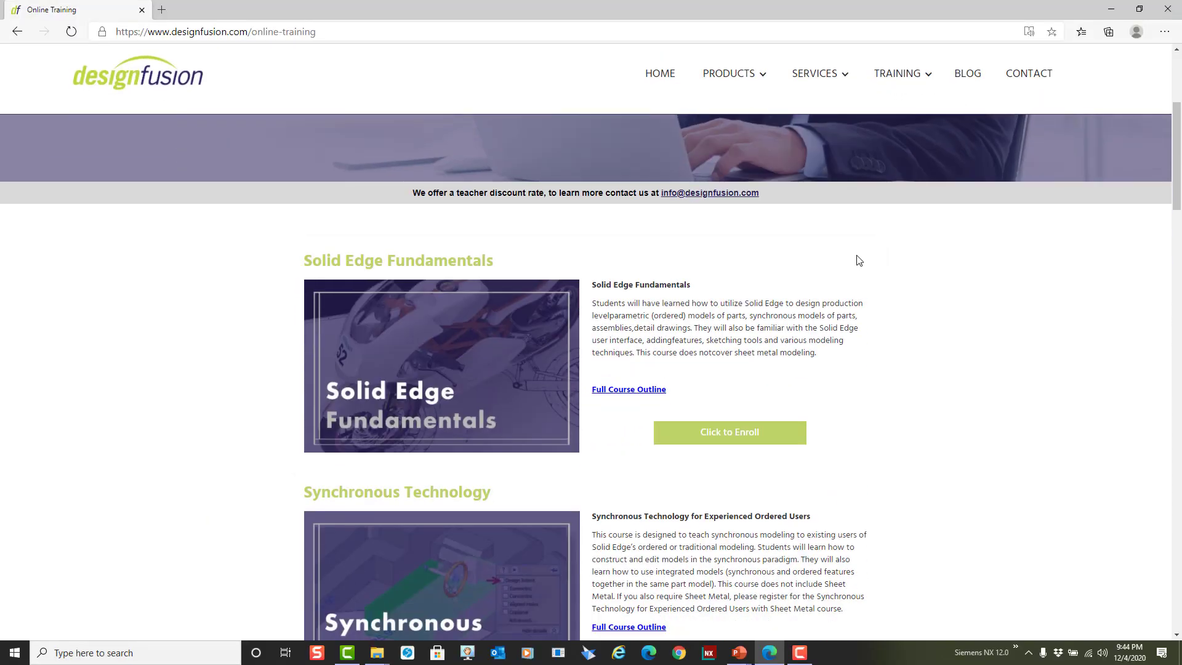
scroll(928, 253, down, 2)
scroll(928, 252, up, 1)
scroll(929, 252, down, 7)
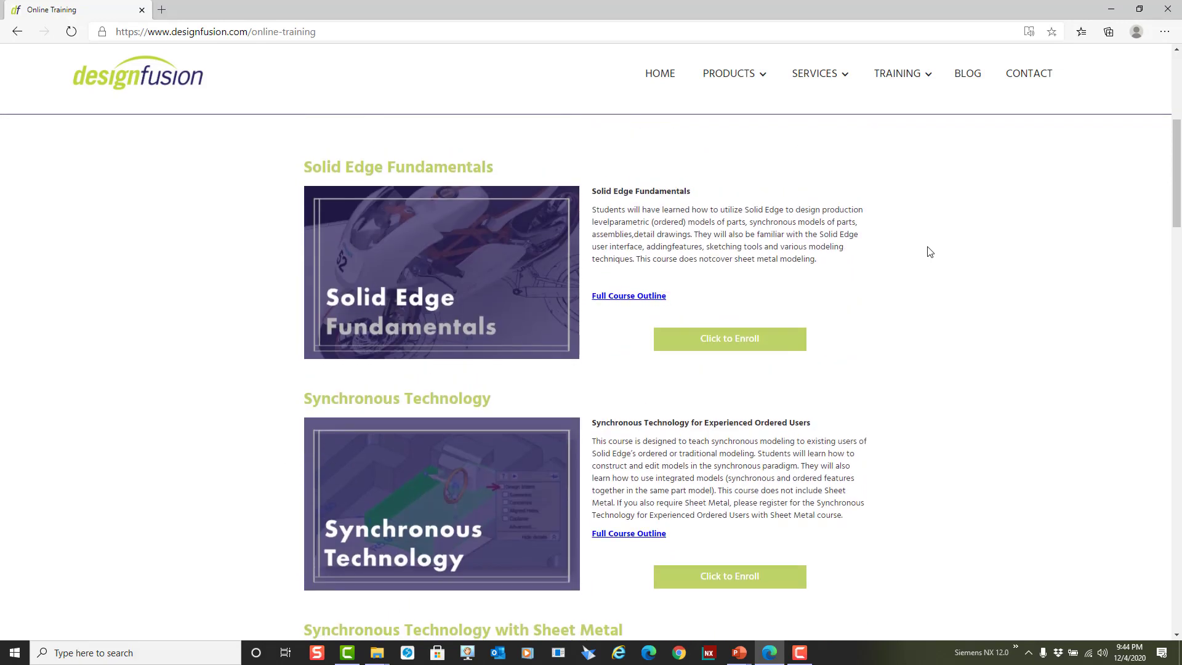
scroll(929, 252, down, 9)
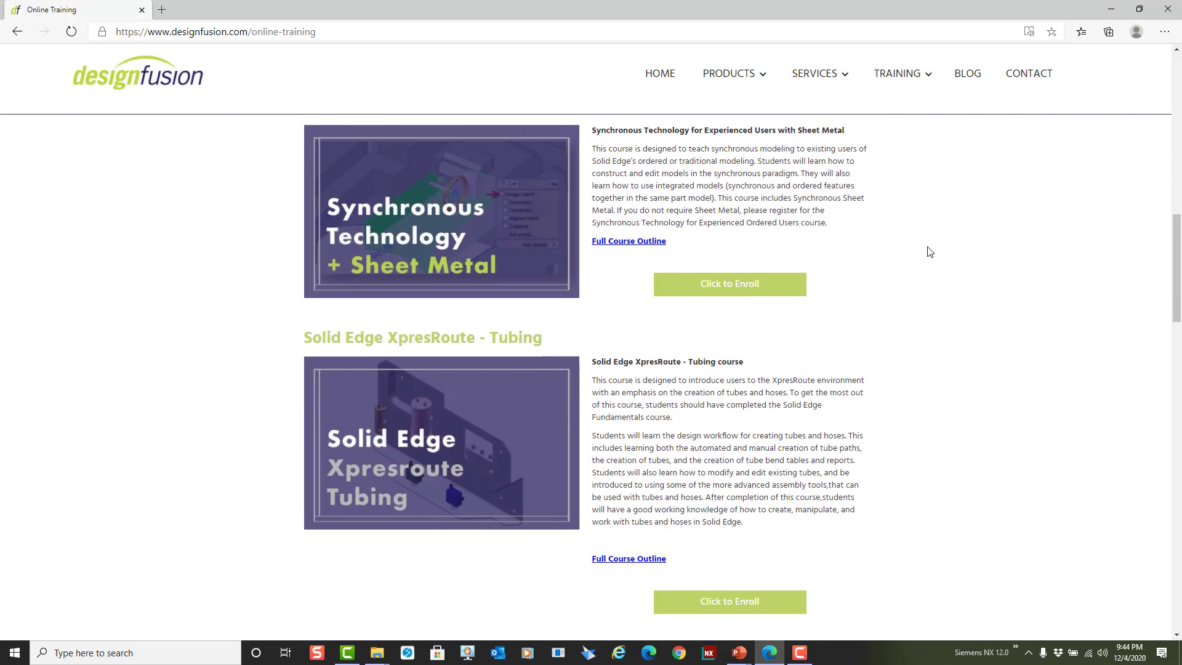
scroll(929, 252, down, 5)
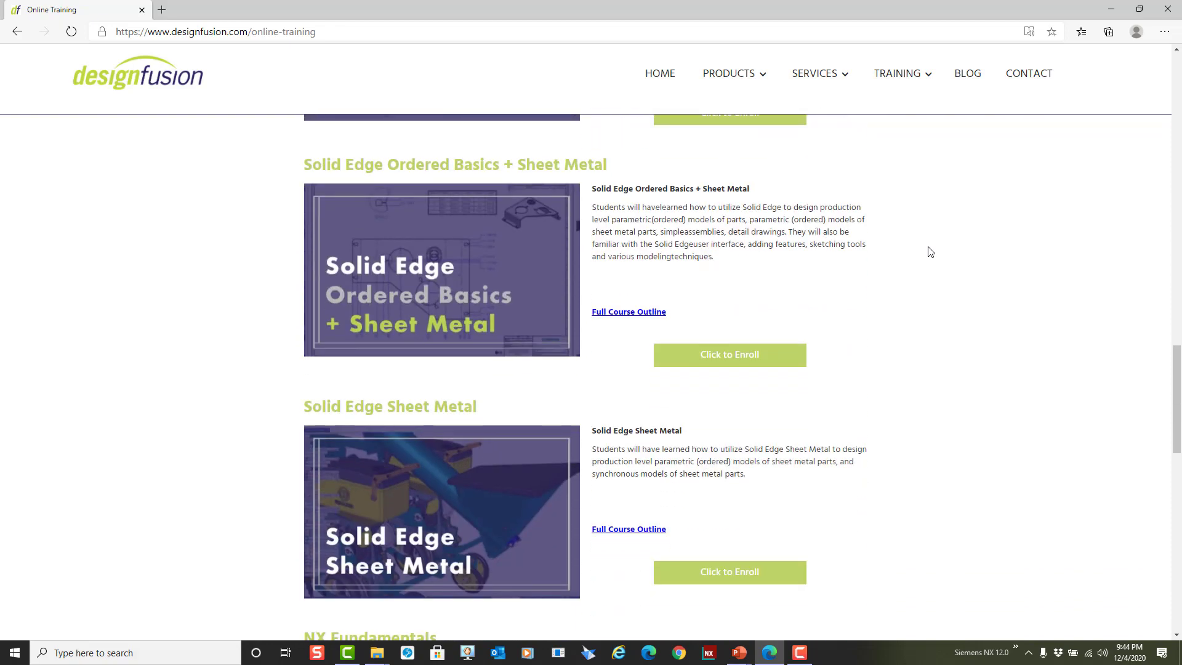
scroll(929, 252, down, 5)
scroll(929, 251, up, 10)
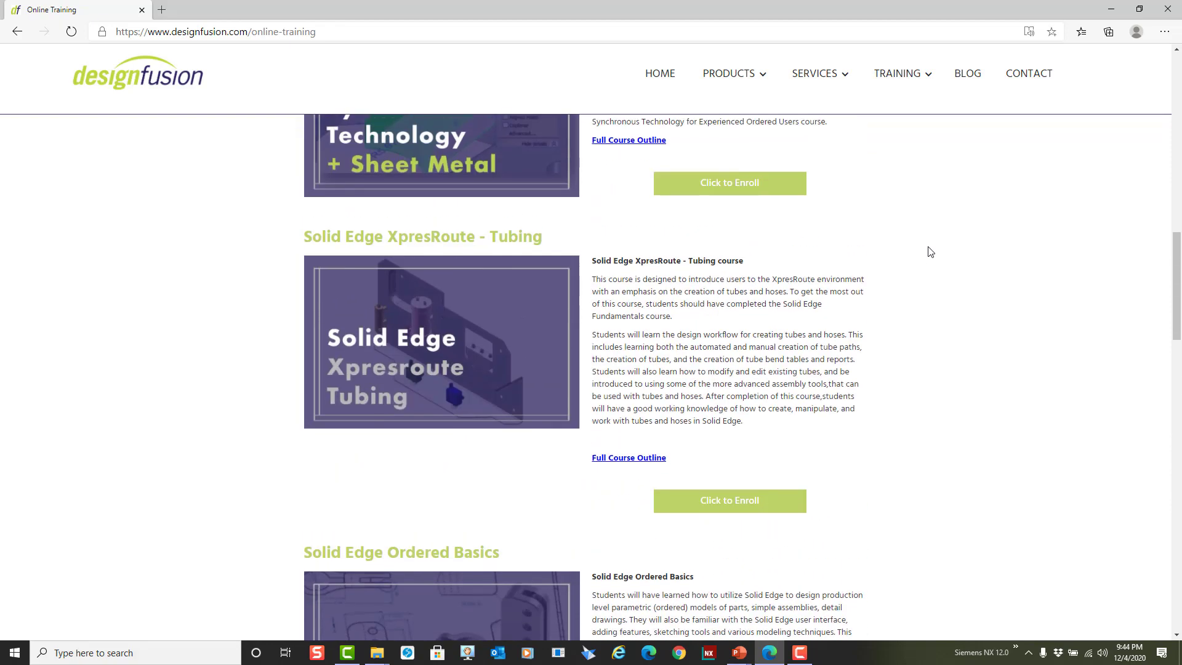
scroll(930, 252, up, 6)
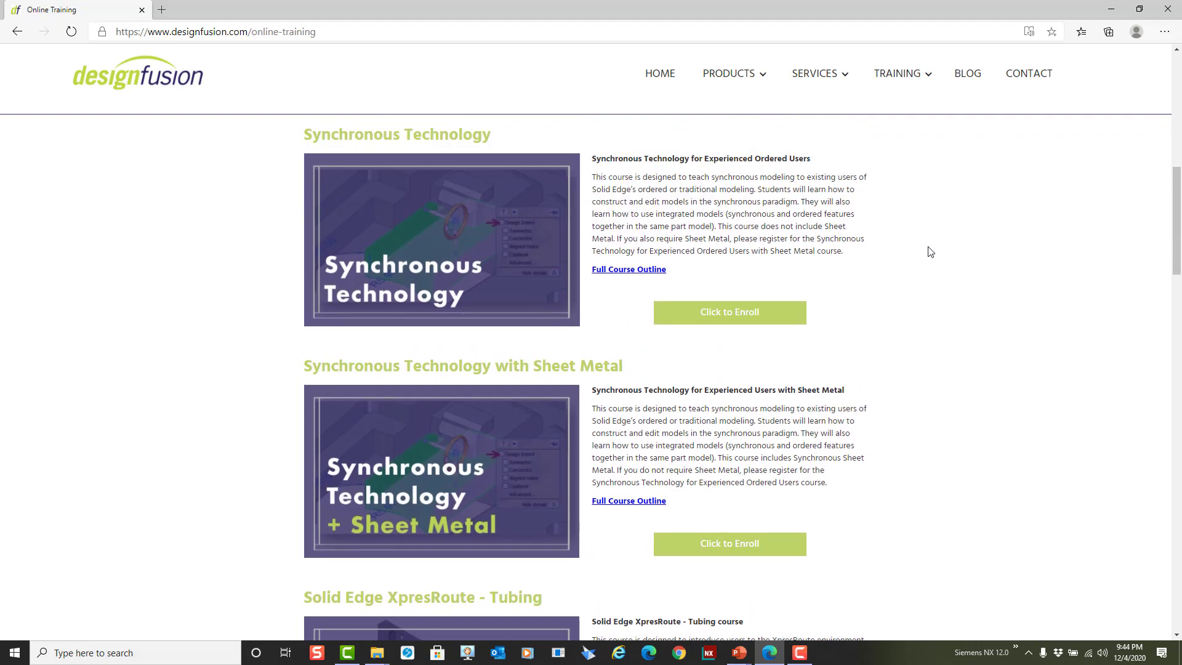
scroll(929, 251, down, 15)
scroll(931, 252, down, 4)
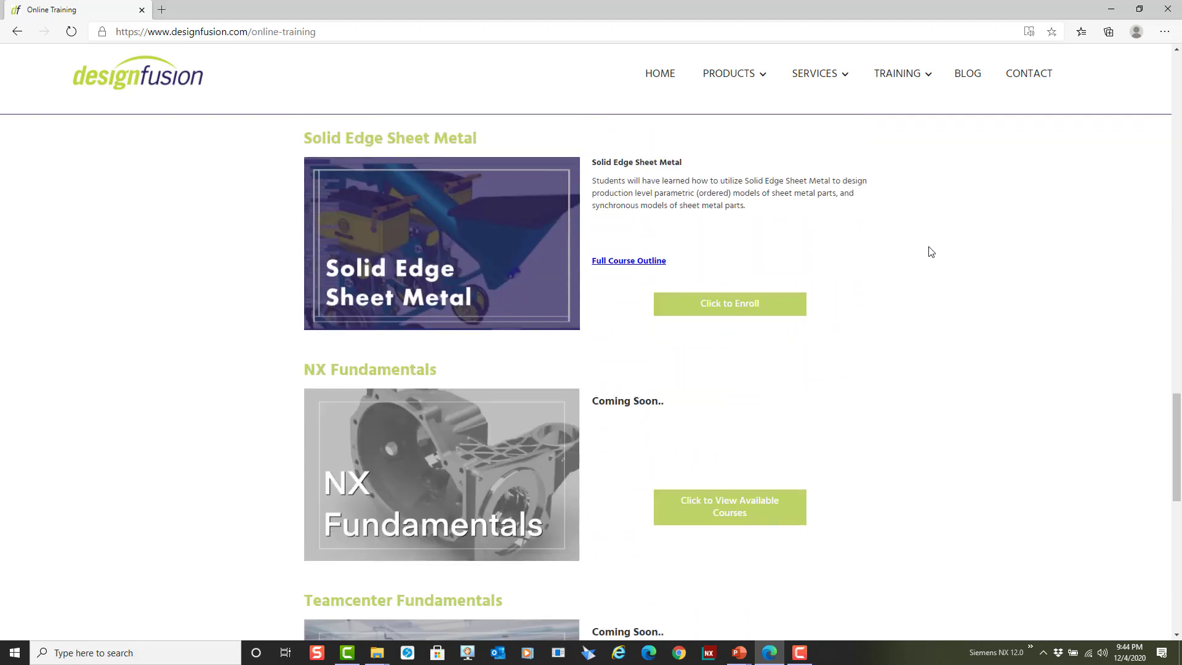
scroll(930, 252, down, 4)
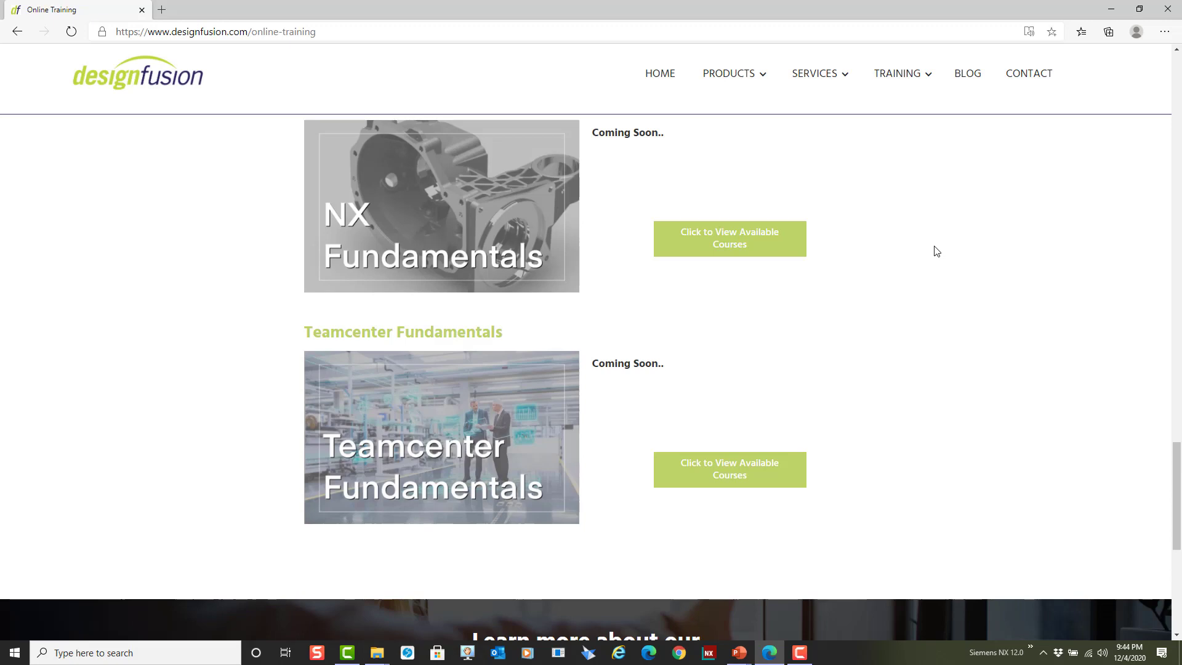
scroll(935, 249, up, 5)
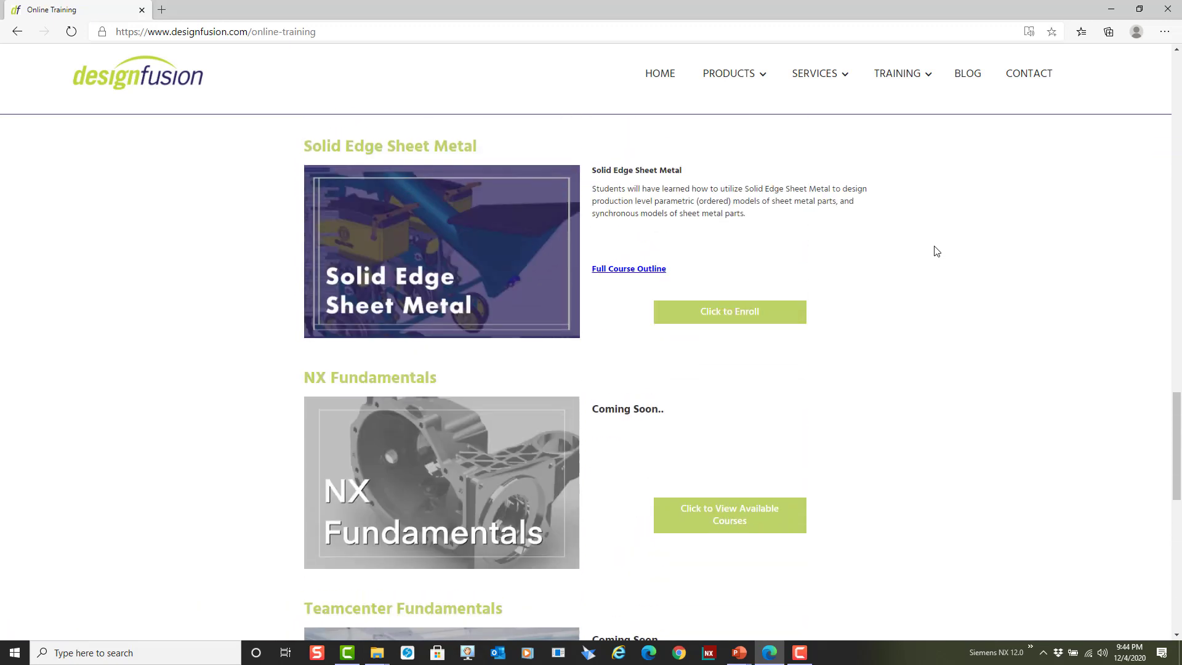
scroll(936, 251, up, 10)
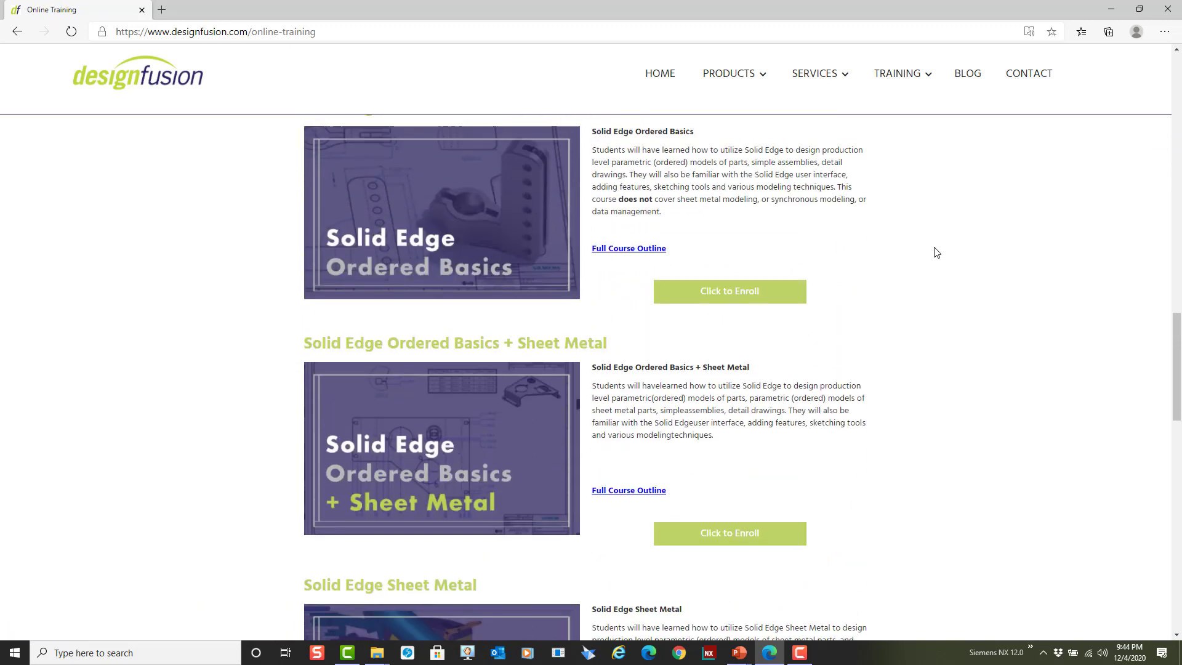
scroll(936, 252, up, 14)
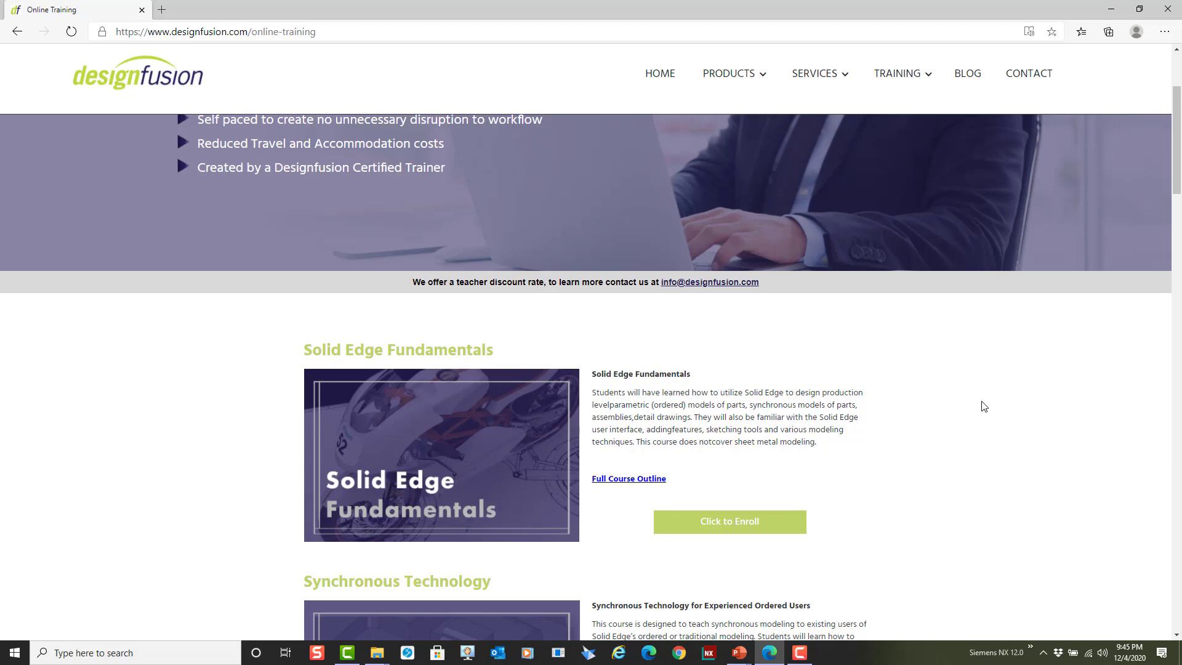
scroll(983, 406, up, 3)
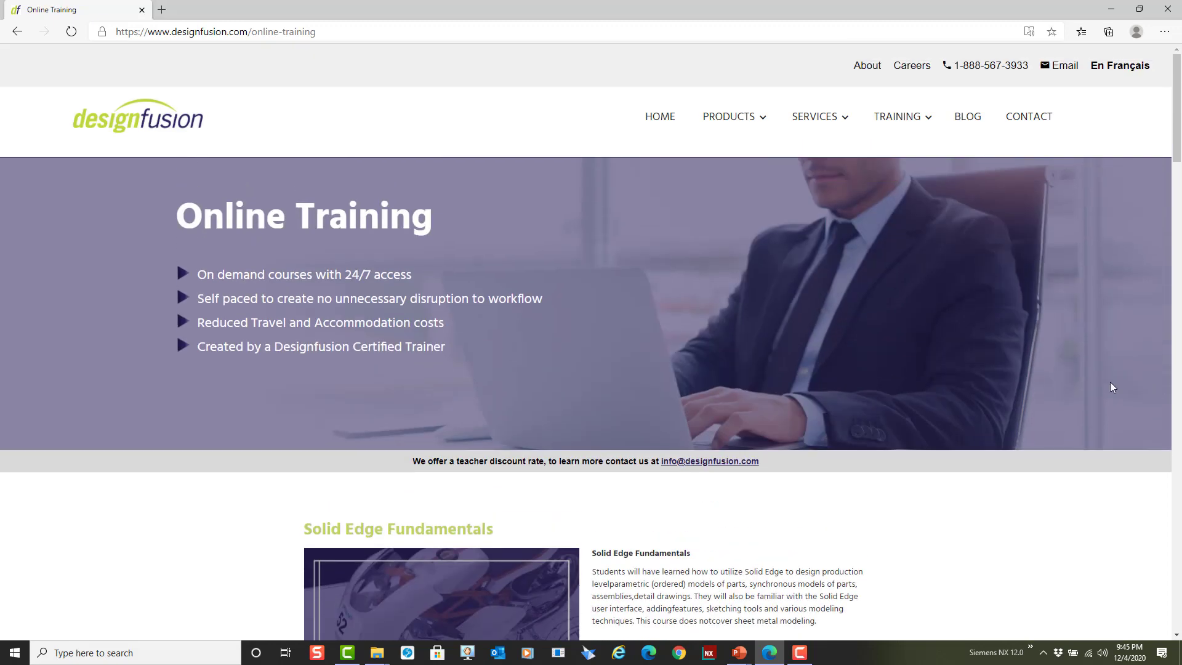